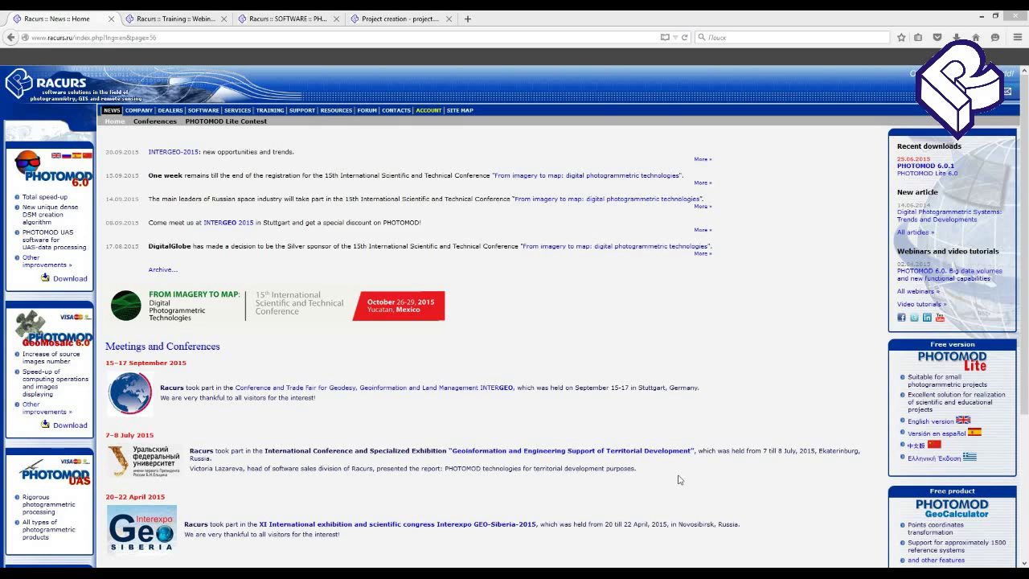
Step: Open the Project creation guide PDF at its supported satellite sensors and formats table
left_click(389, 18)
scroll(447, 200, "down", 3)
scroll(448, 201, "up", 2)
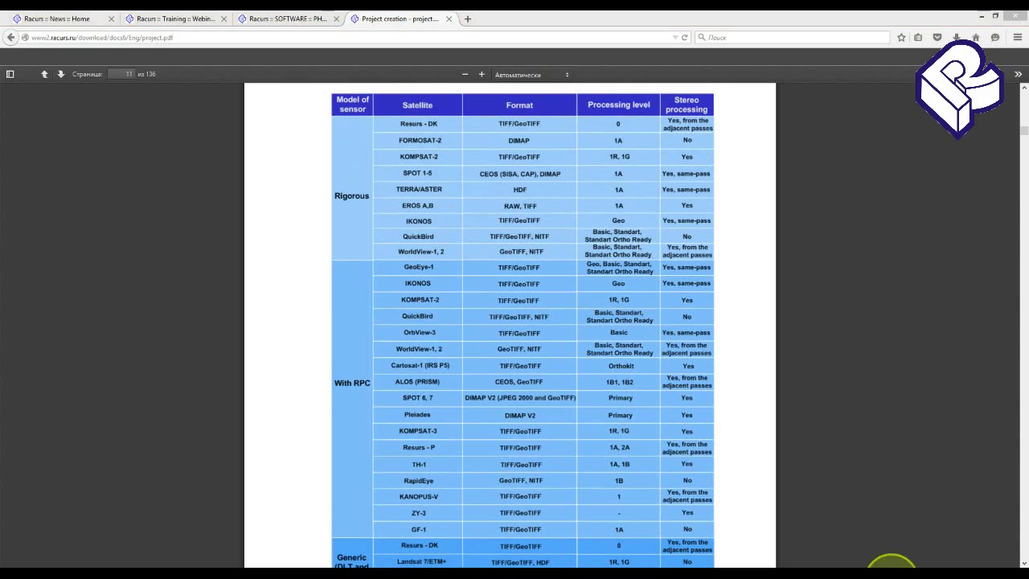
right_click(871, 386)
left_click(910, 393)
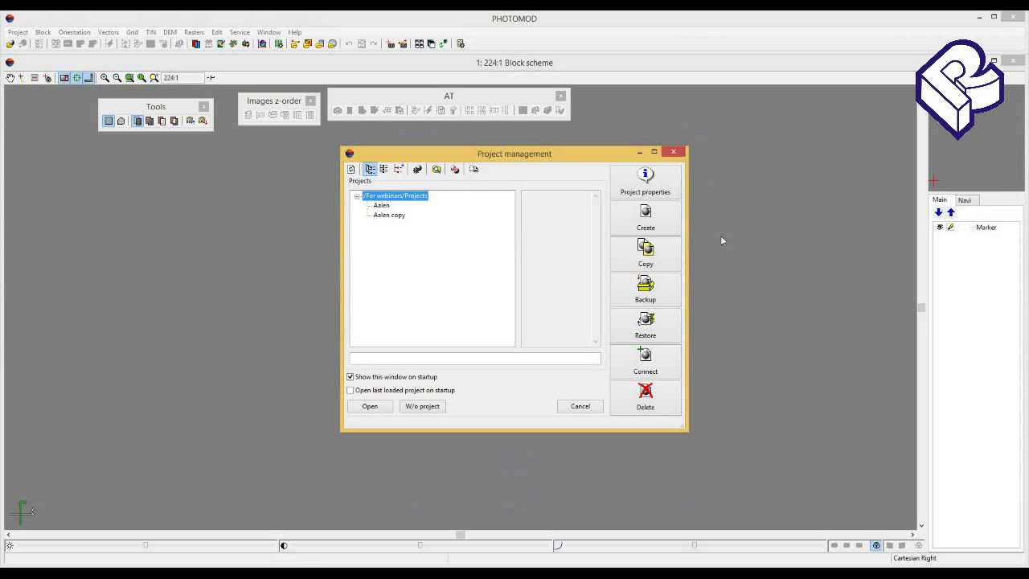
Step: Start a new satellite scanner imagery project named Hobart in WGS 84 / UTM zone 55S
left_click(655, 225)
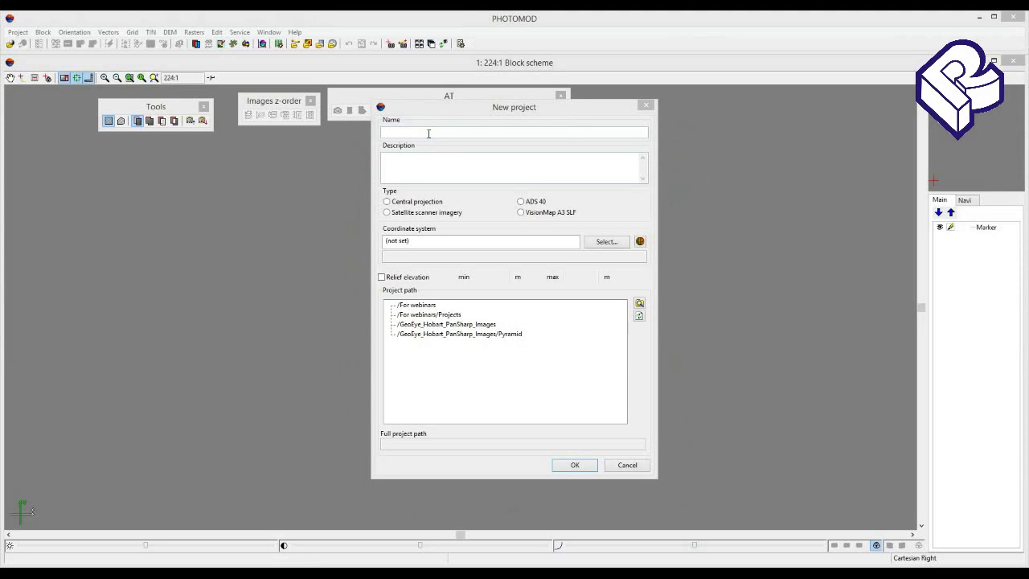
left_click(428, 133)
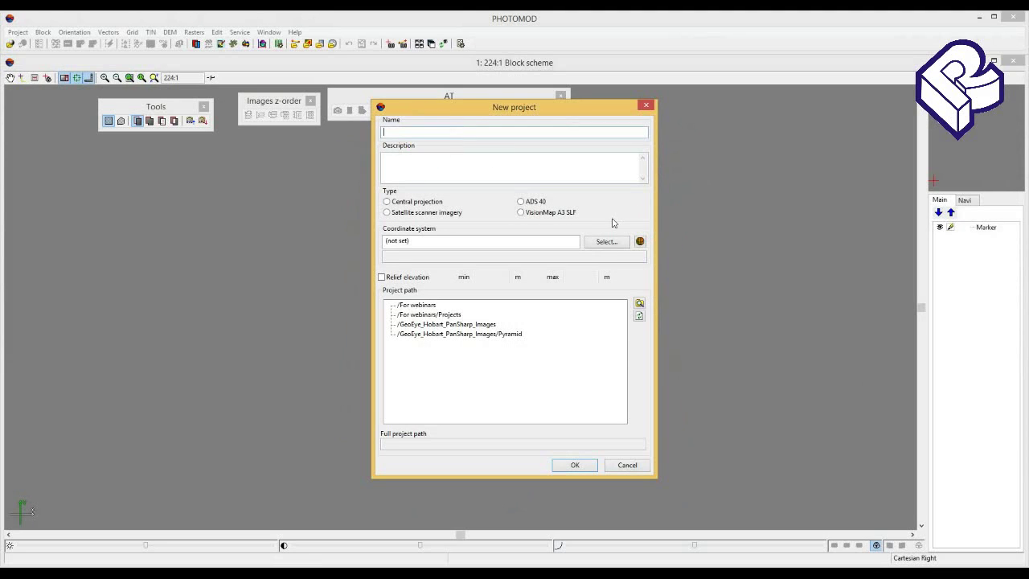
type("P")
key("BackSpace")
type("Hobart")
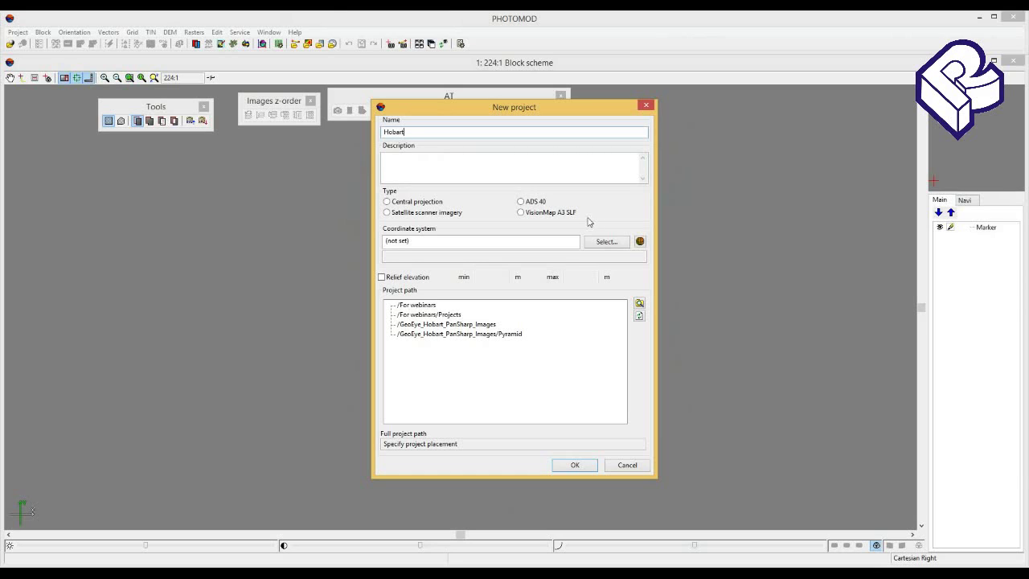
left_click(385, 212)
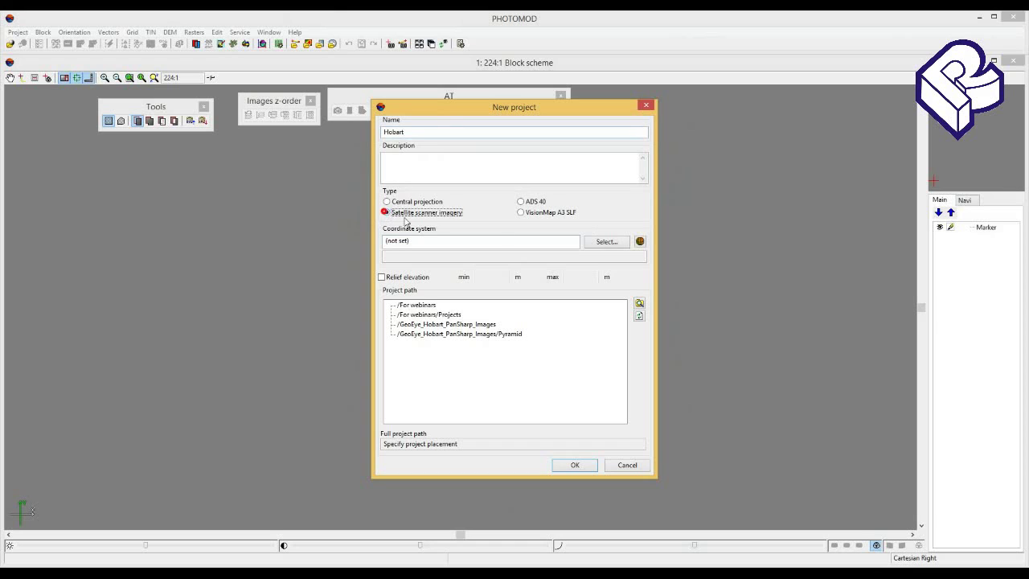
left_click(619, 243)
left_click(656, 289)
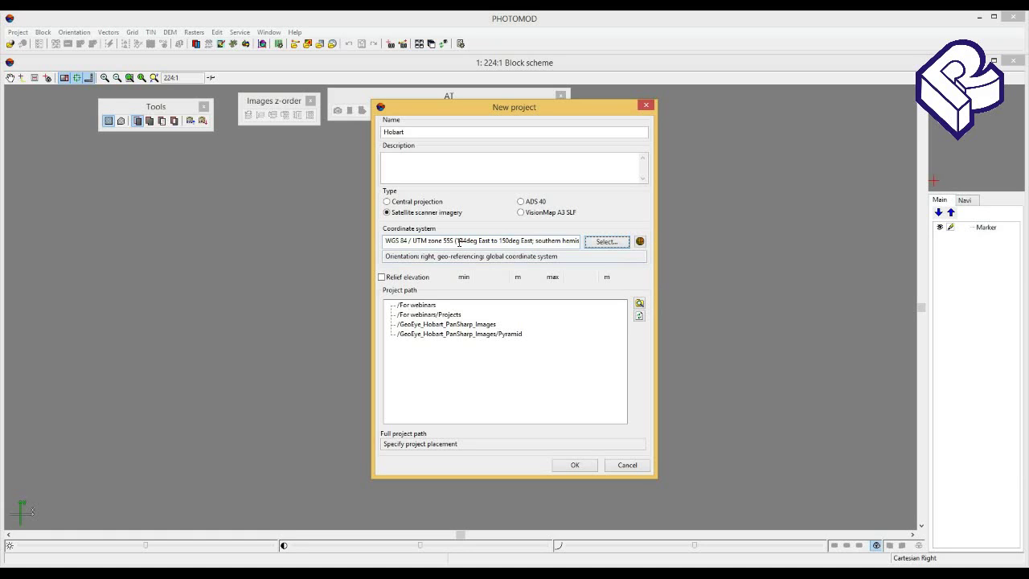
Step: Set relief elevation limits 0 to 1300, store it in /For webinars/Projects, and create it
left_click(381, 276)
left_click(500, 277)
type("0")
left_click(576, 276)
type("13")
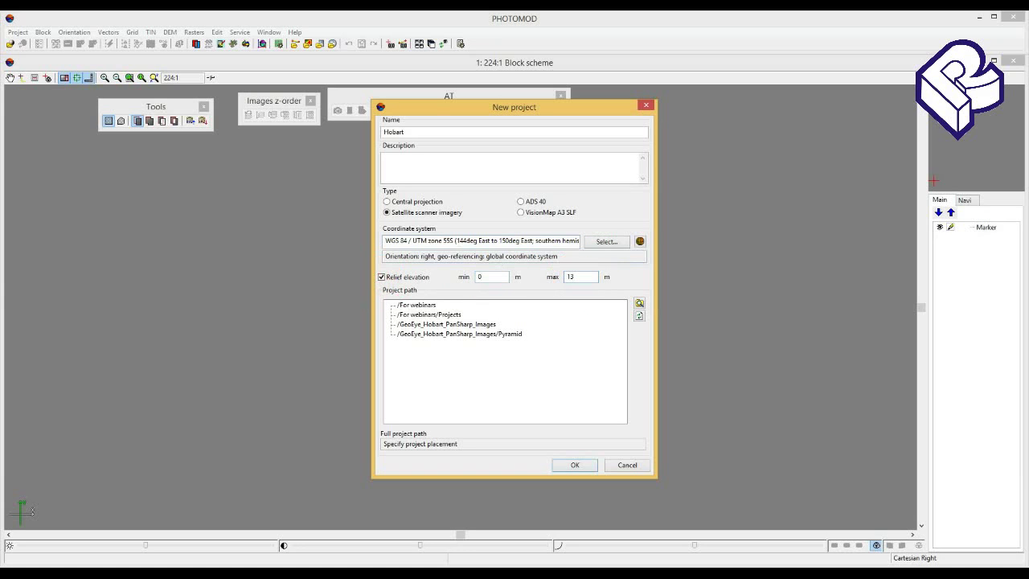
type("00")
left_click(450, 314)
left_click(573, 465)
Step: Accept Strip 1, move the Block editor aside, and begin adding pushbroom images from files
left_click(539, 317)
left_click_drag(535, 155, 465, 226)
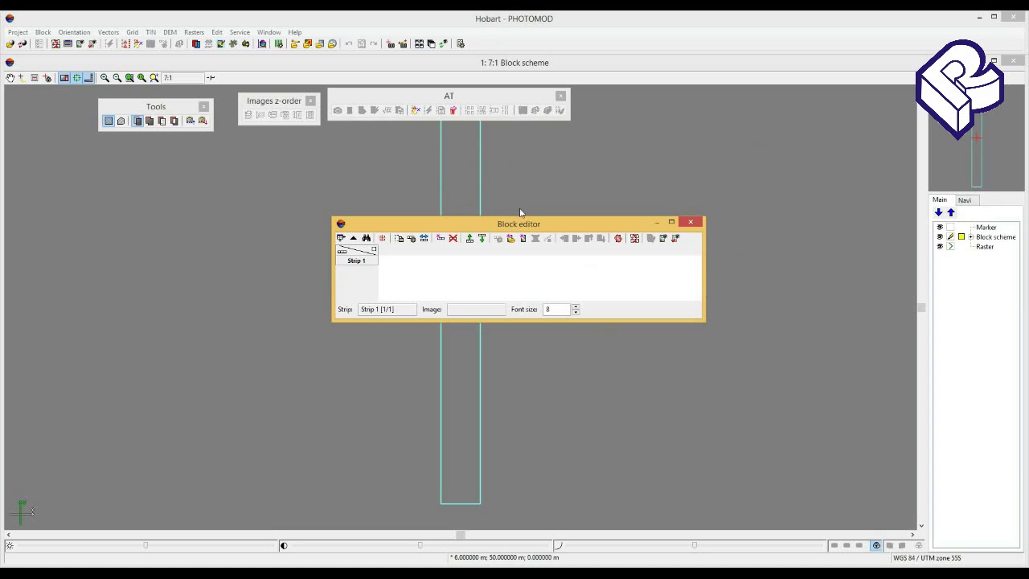
left_click(521, 239)
Step: Browse to R:\OTP&TD\PhData2\Techsupport\GeoEye_Group\Projects_Data and search it, finding four GeoEye-1 images
left_click(511, 238)
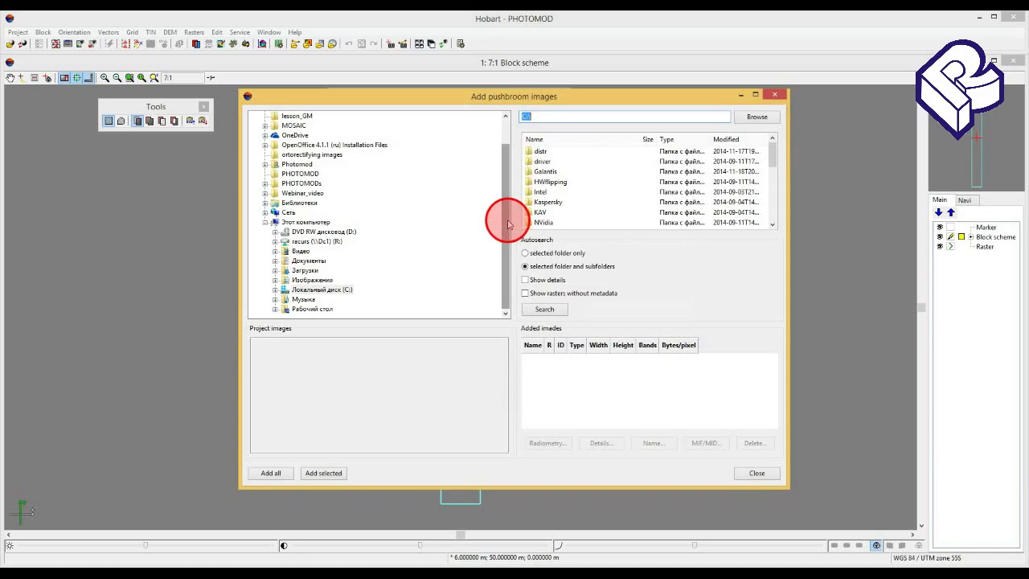
left_click_drag(384, 98, 351, 100)
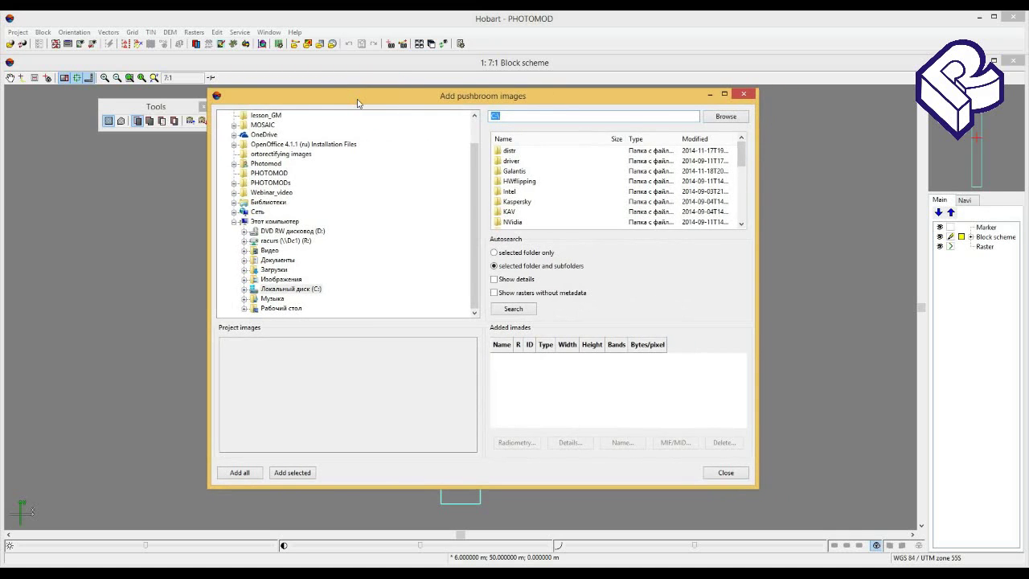
left_click_drag(309, 103, 306, 89)
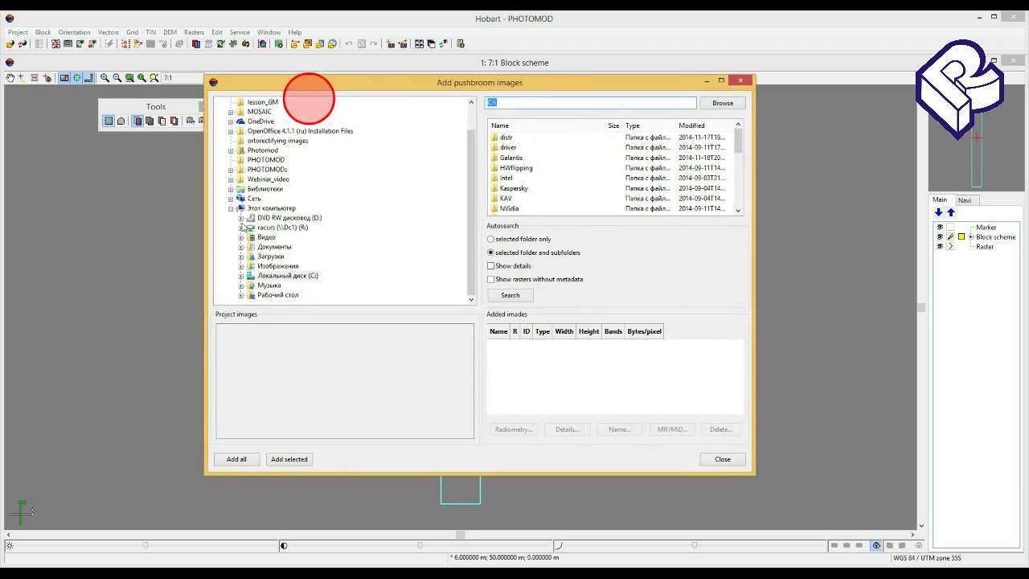
left_click(241, 228)
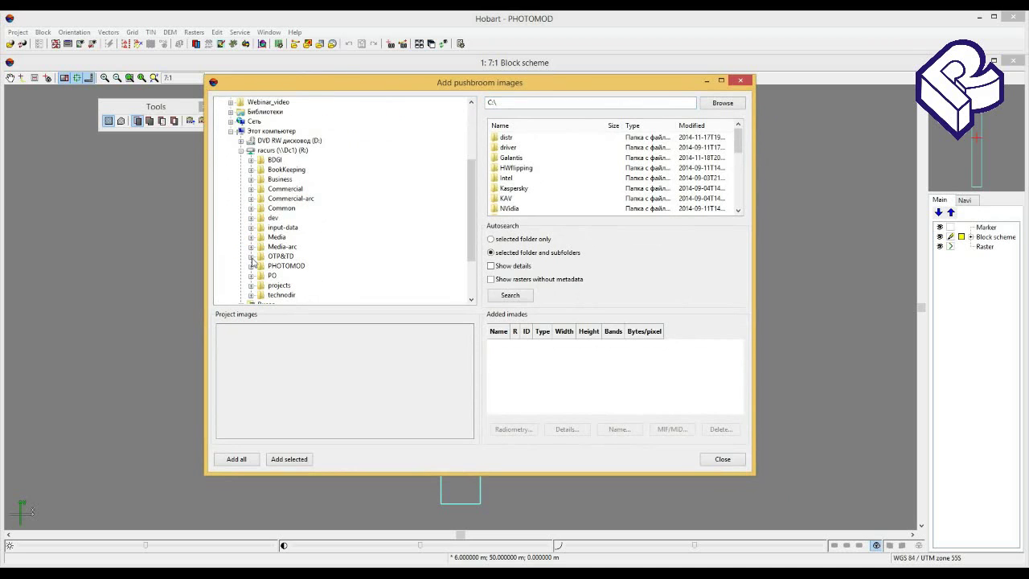
left_click(251, 257)
left_click(261, 246)
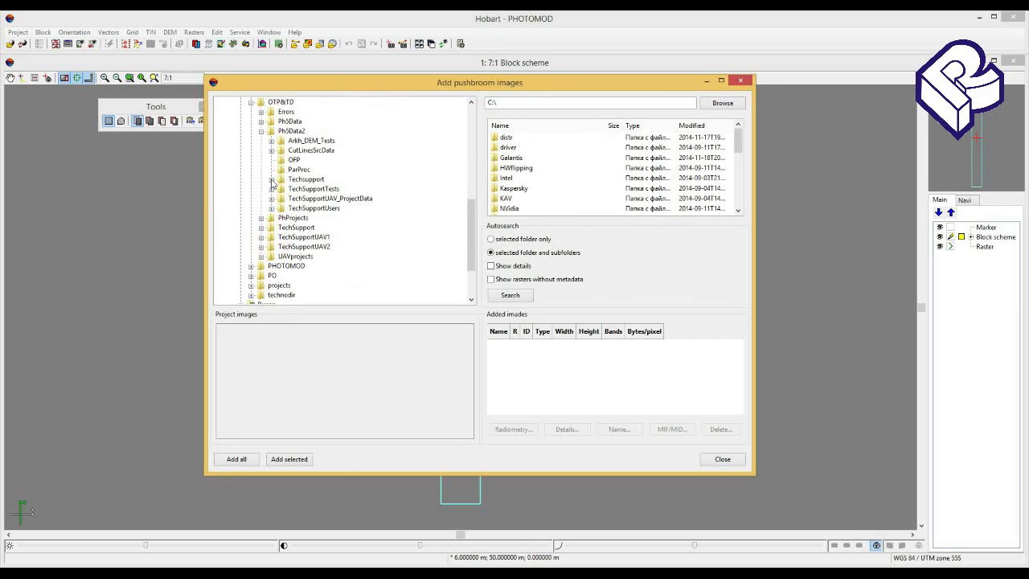
left_click(271, 179)
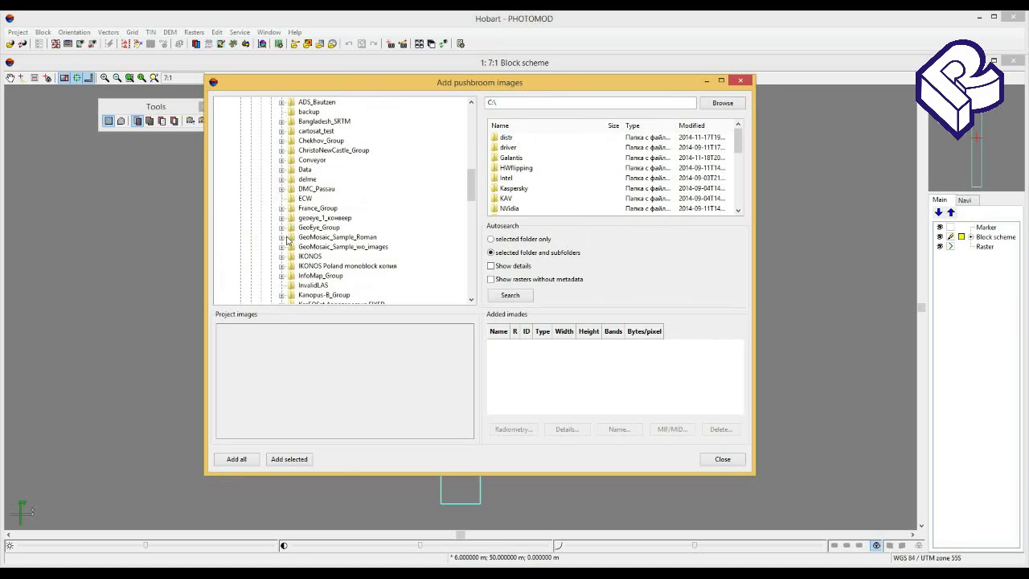
left_click(281, 227)
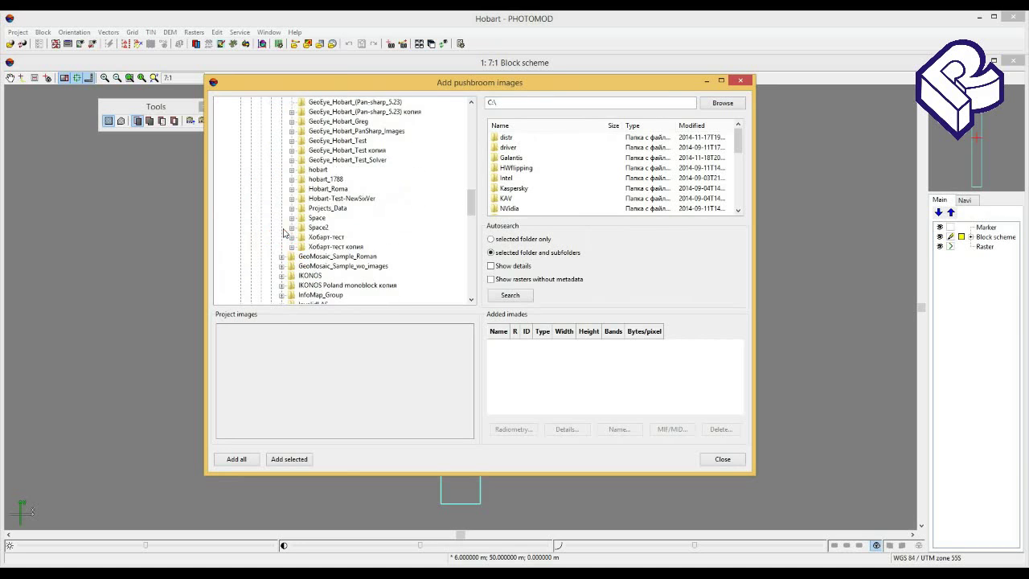
left_click(327, 209)
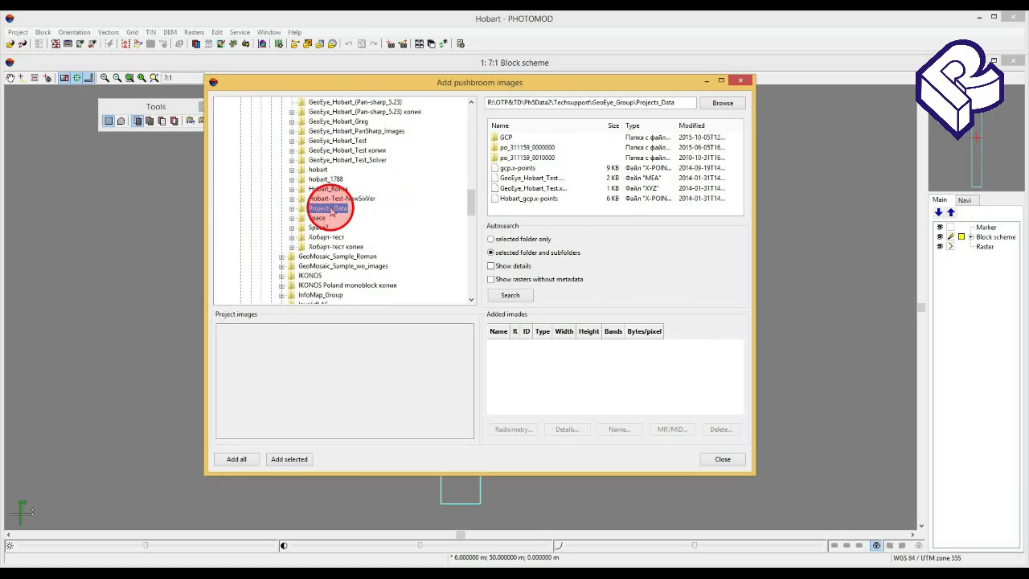
left_click_drag(405, 85, 377, 73)
left_click(483, 283)
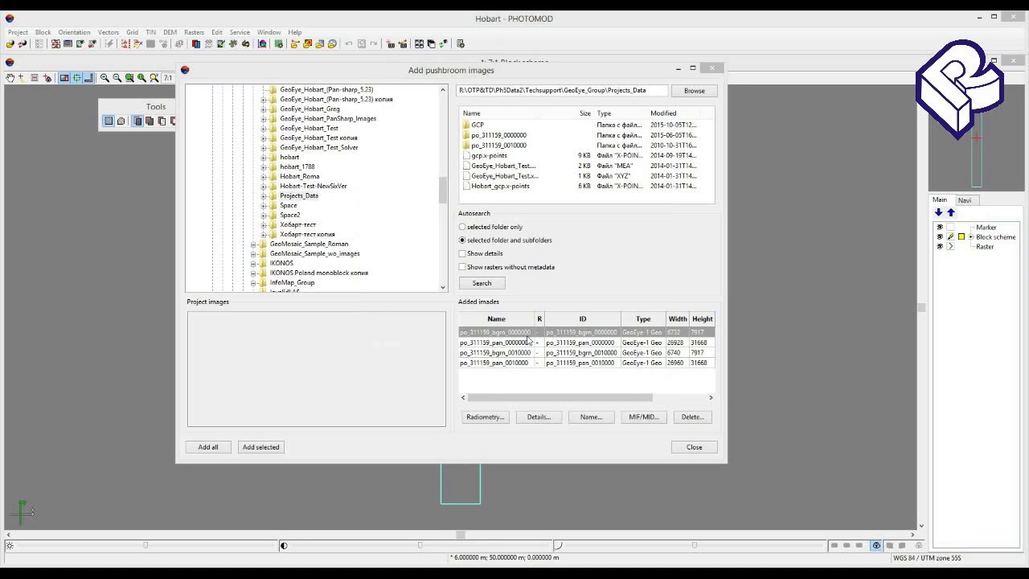
left_click(523, 372)
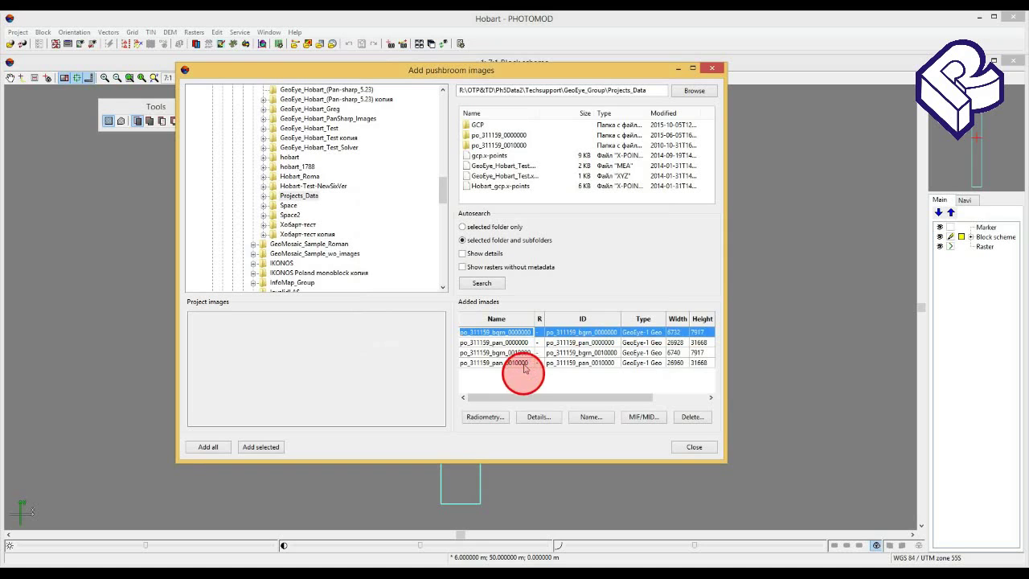
left_click(526, 350)
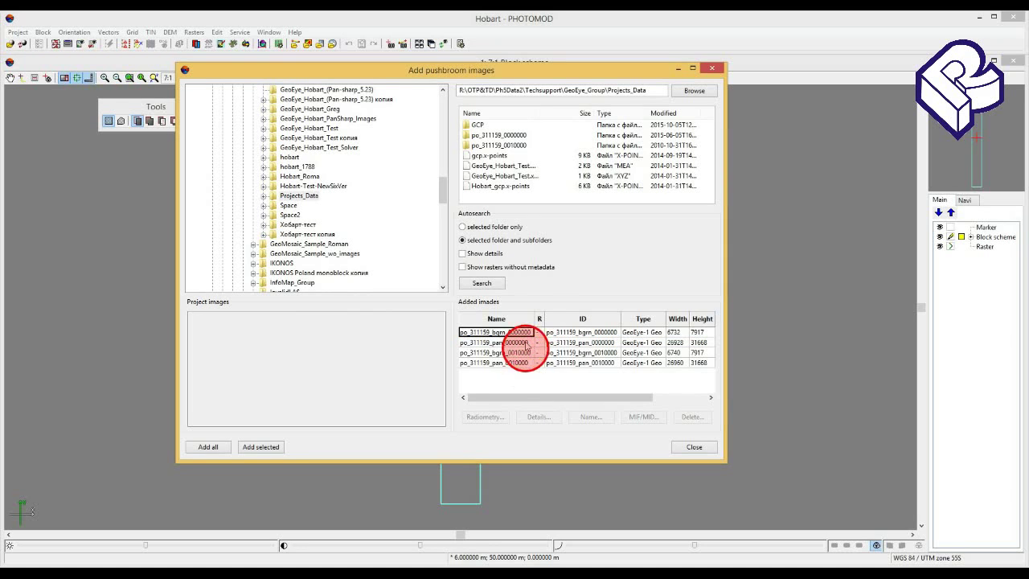
left_click(554, 280)
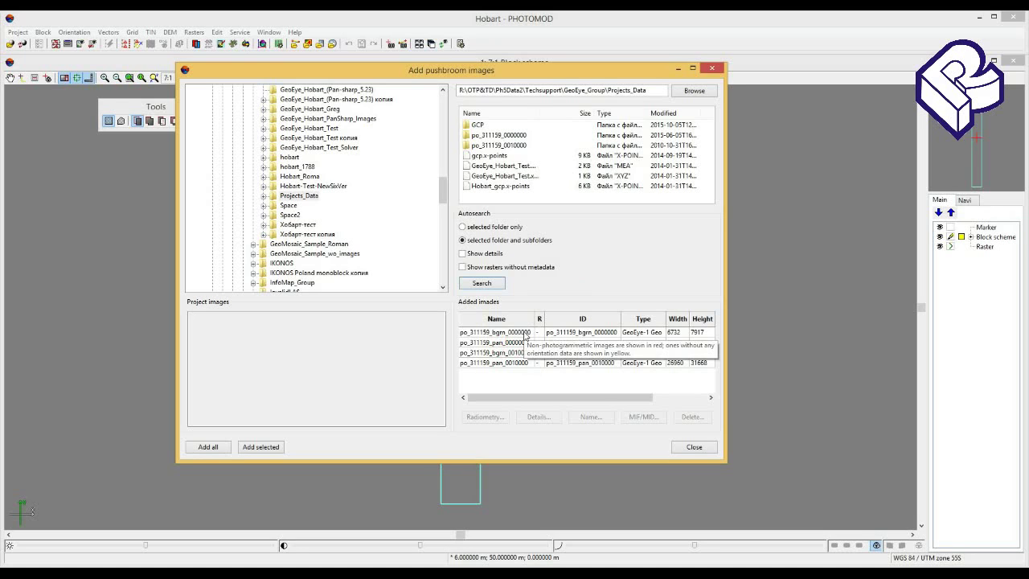
left_click(519, 337)
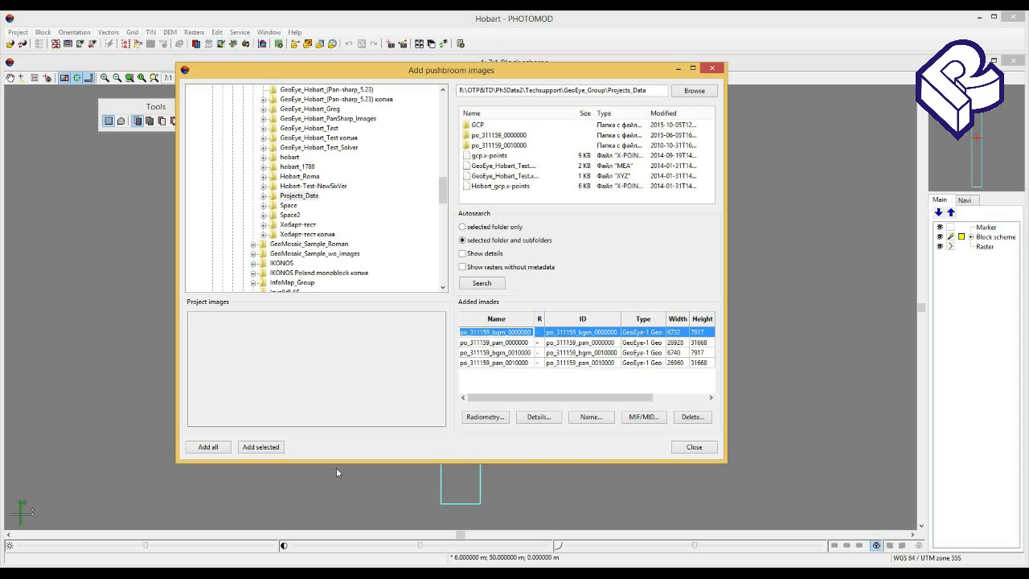
Step: Bring up po_311159_metadata.txt showing Product Line Geo and Standard Geometrically Corrected processing level
left_click(181, 567)
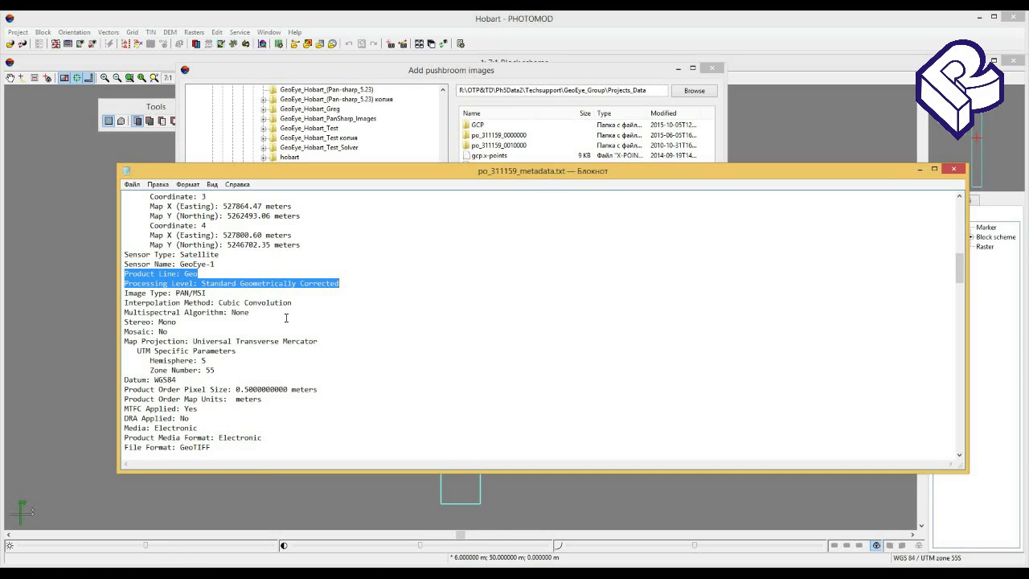
scroll(230, 307, "up", 1)
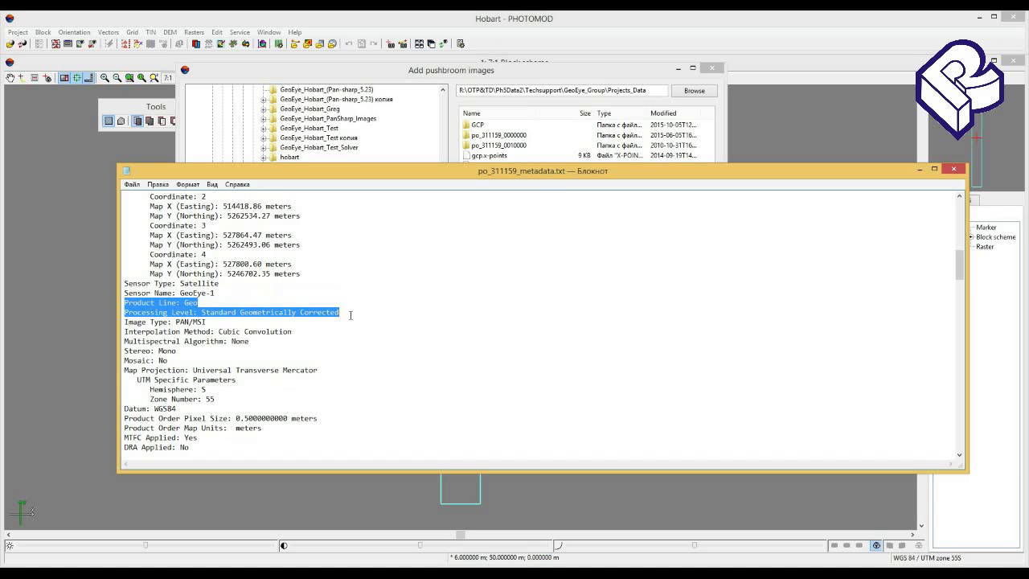
Step: Minimize Notepad, inspect the first GeoEye-1 image's details, then close them
left_click(920, 169)
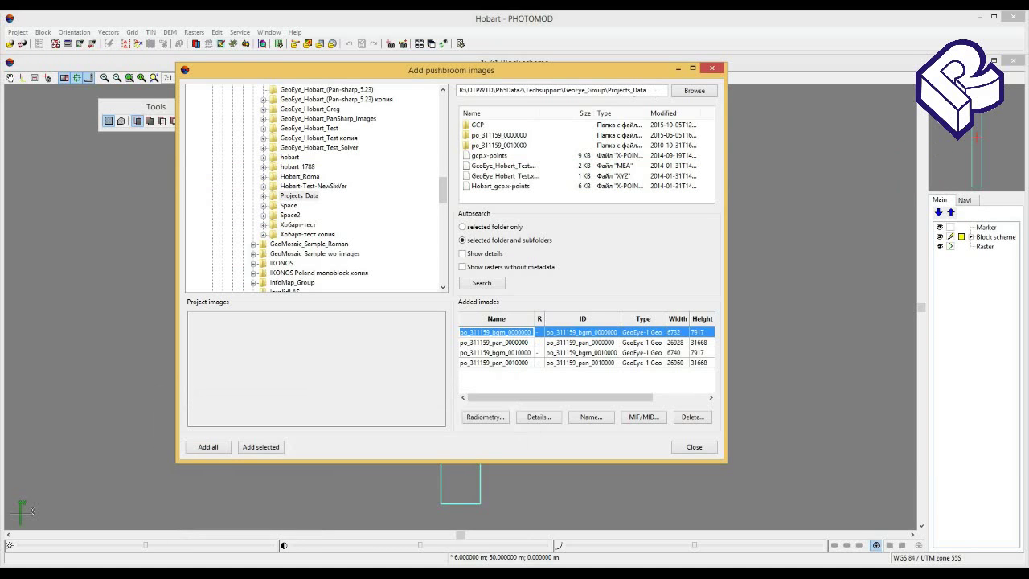
left_click_drag(545, 79, 540, 62)
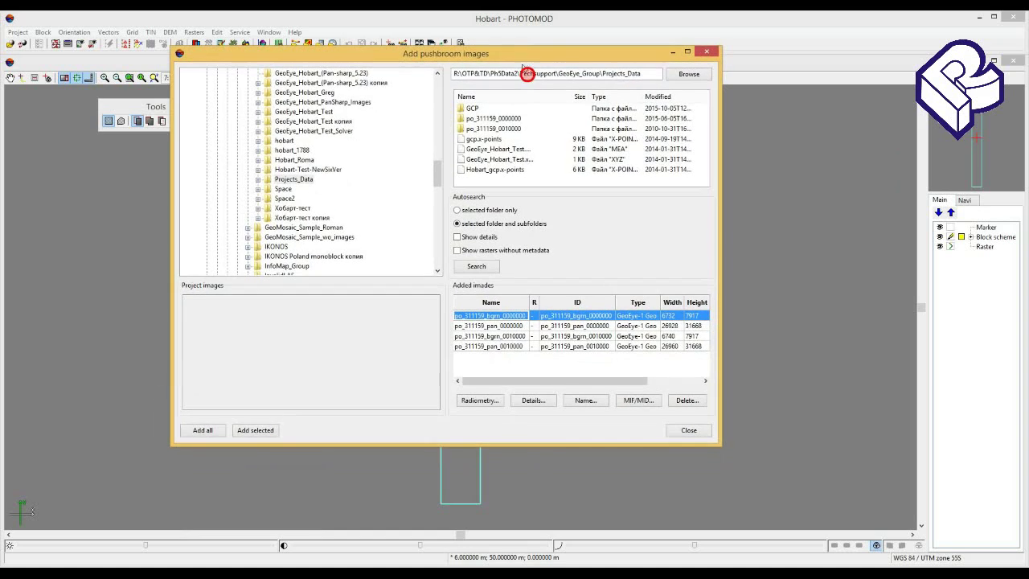
left_click(533, 400)
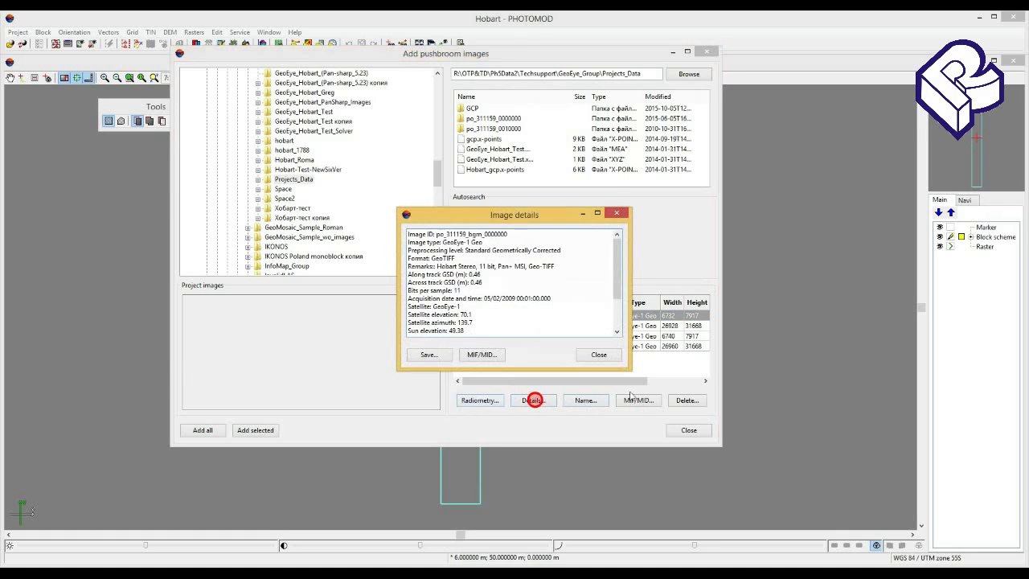
left_click(618, 215)
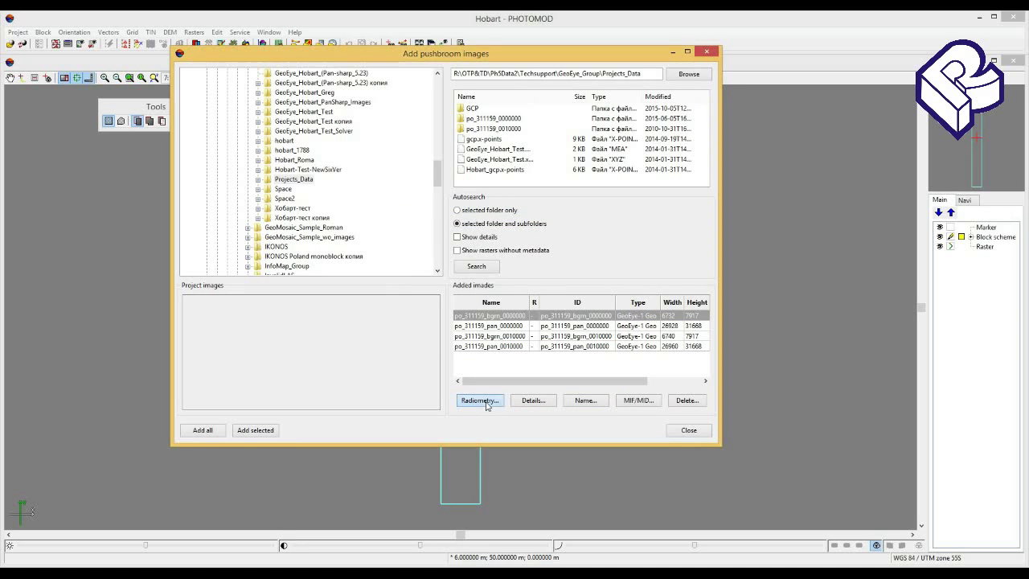
Step: Run auto levels on po_311159_bgrn_0000000 with Mode set to QuickLook and apply them
left_click(486, 404)
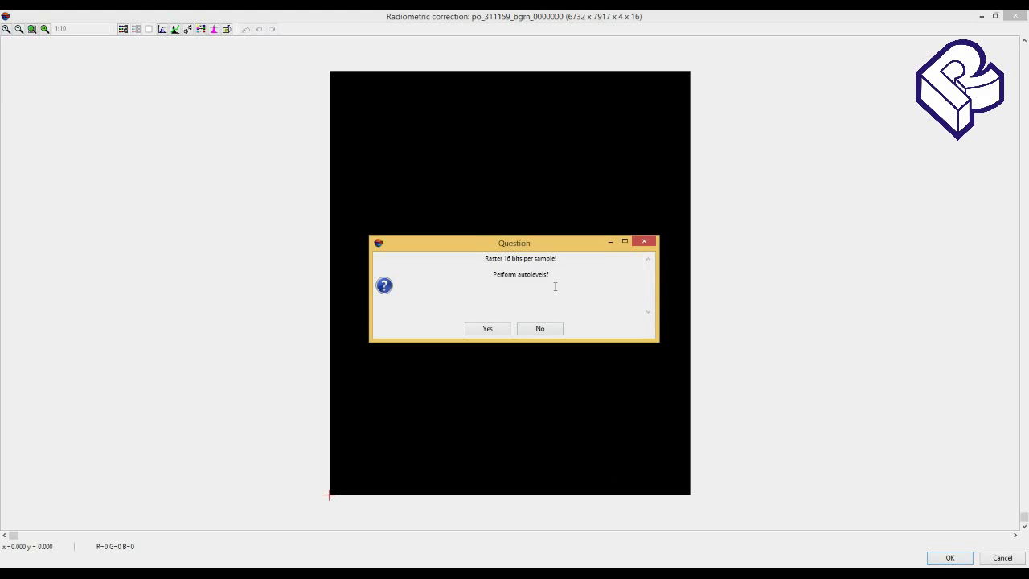
left_click(488, 329)
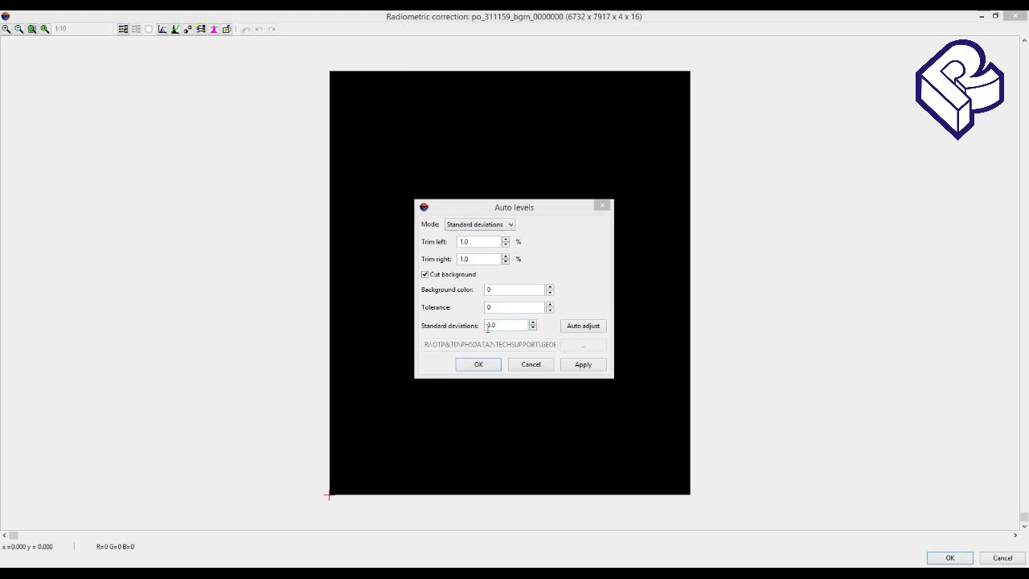
left_click(478, 224)
left_click(470, 290)
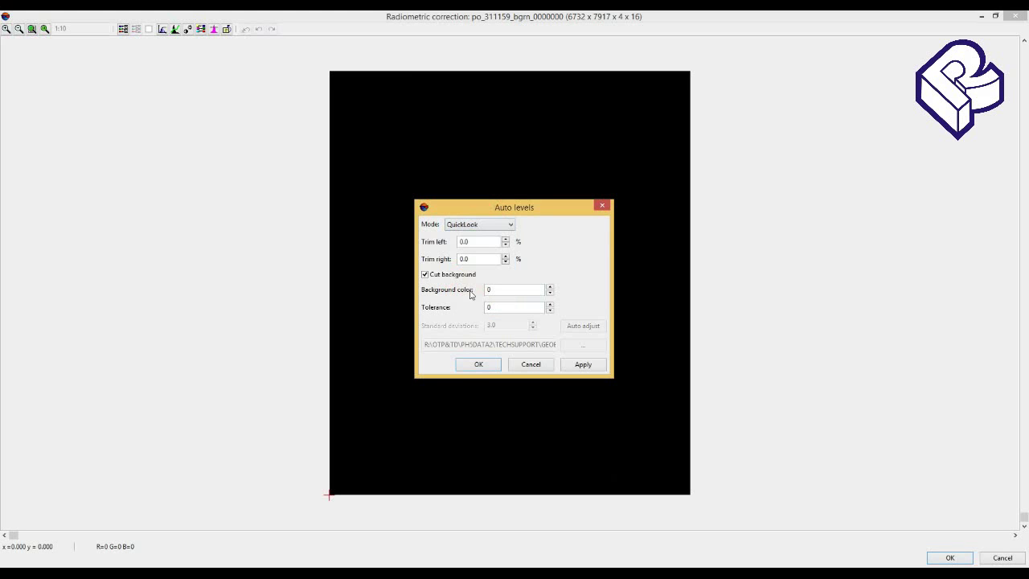
left_click(602, 367)
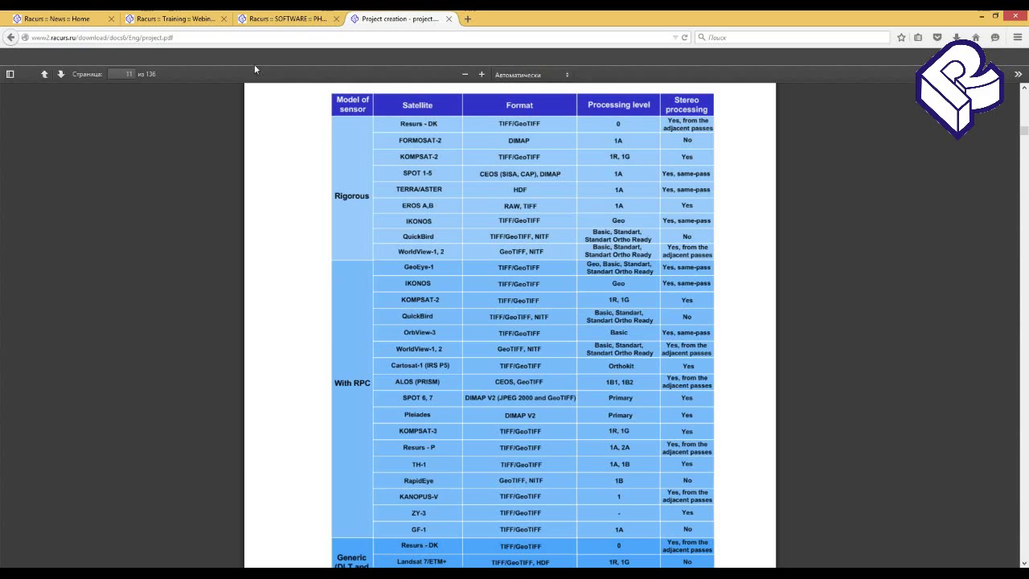
Step: Switch Firefox to the Racurs SOFTWARE page, then the Training/Webinars page
left_click(280, 18)
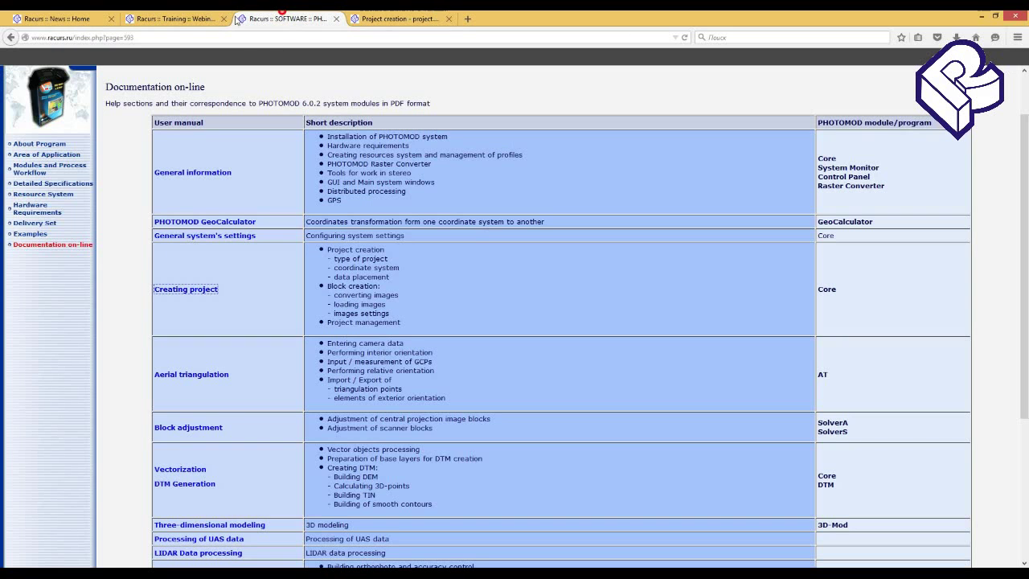
left_click(185, 19)
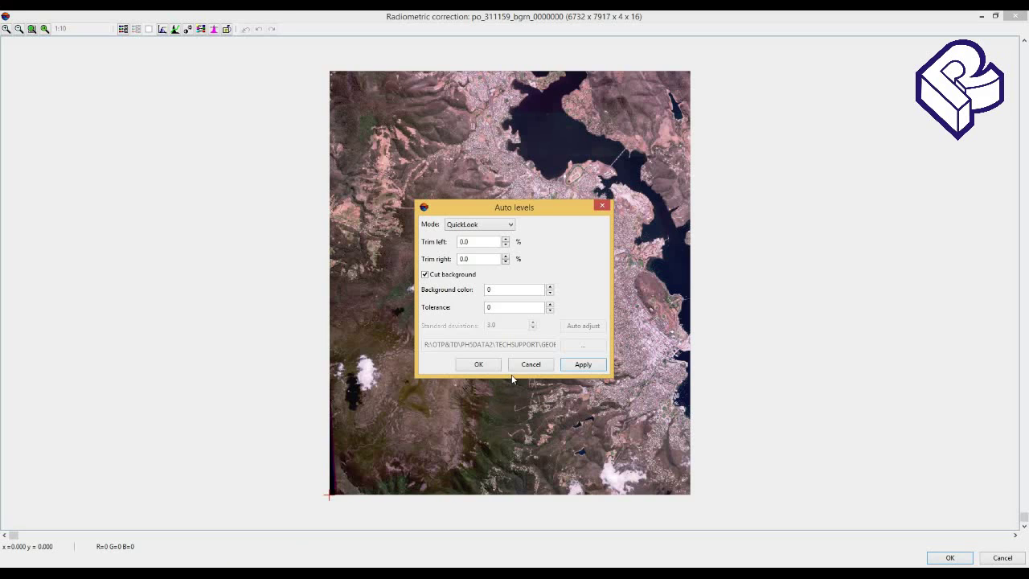
Step: Reapply QuickLook auto levels to the radiometric preview and close the Auto levels settings
left_click(485, 225)
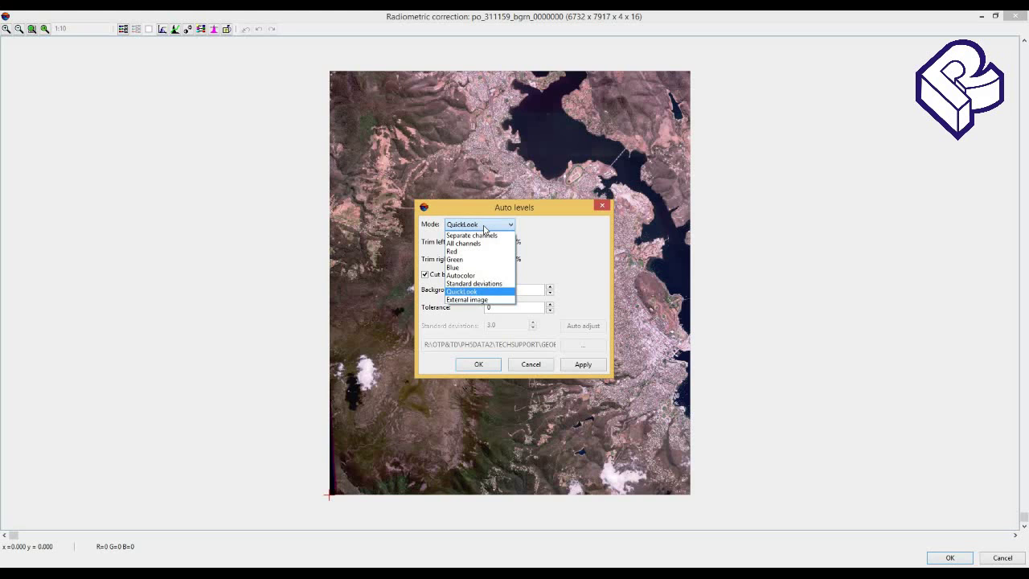
left_click(477, 207)
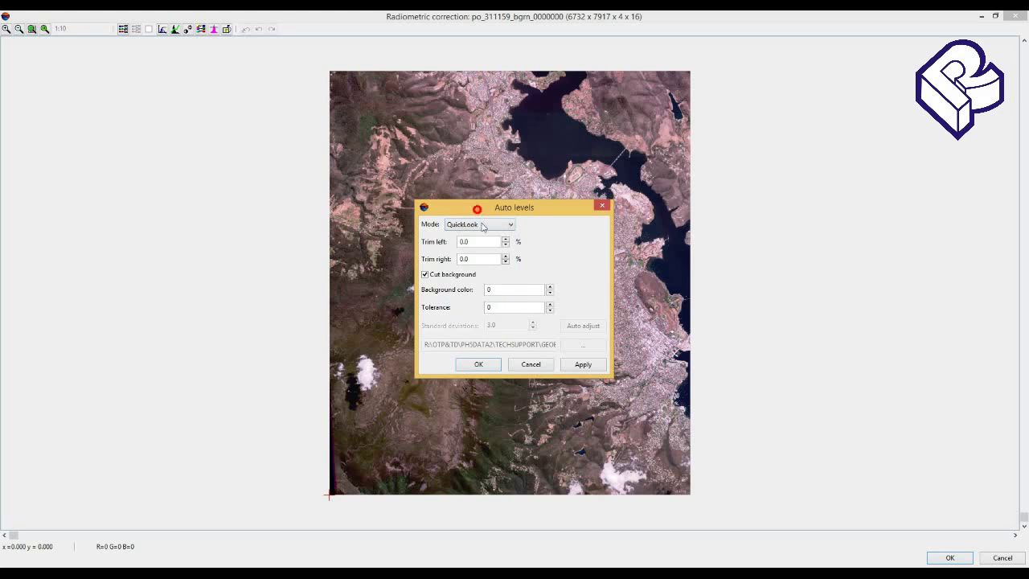
left_click_drag(477, 206, 473, 163)
left_click(472, 180)
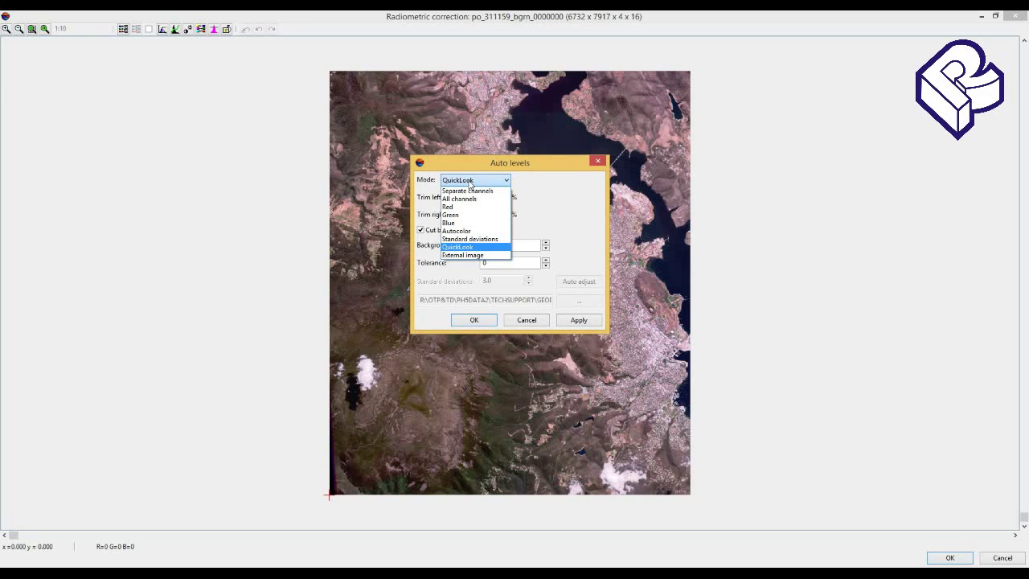
left_click(467, 247)
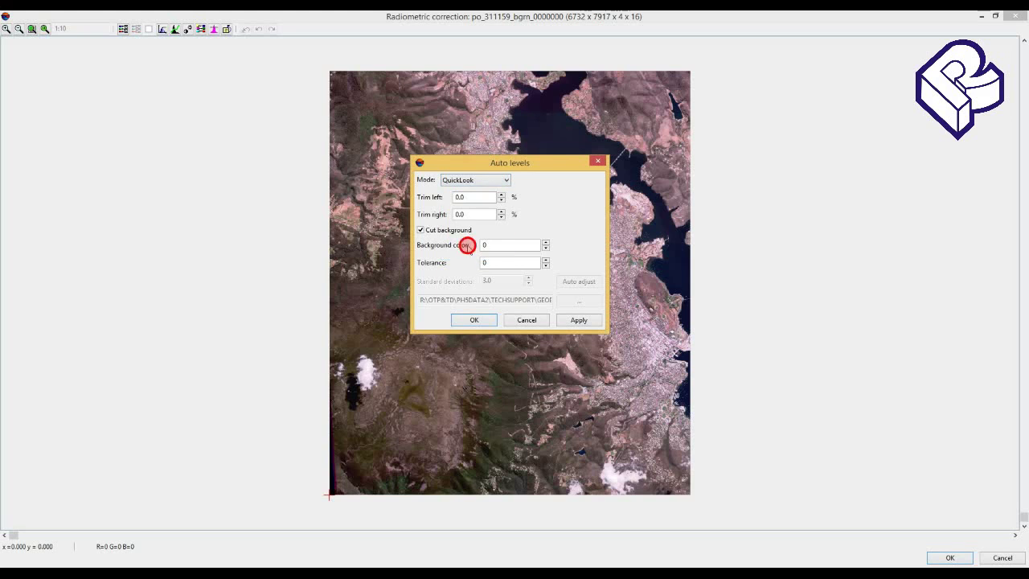
left_click(588, 320)
left_click(599, 160)
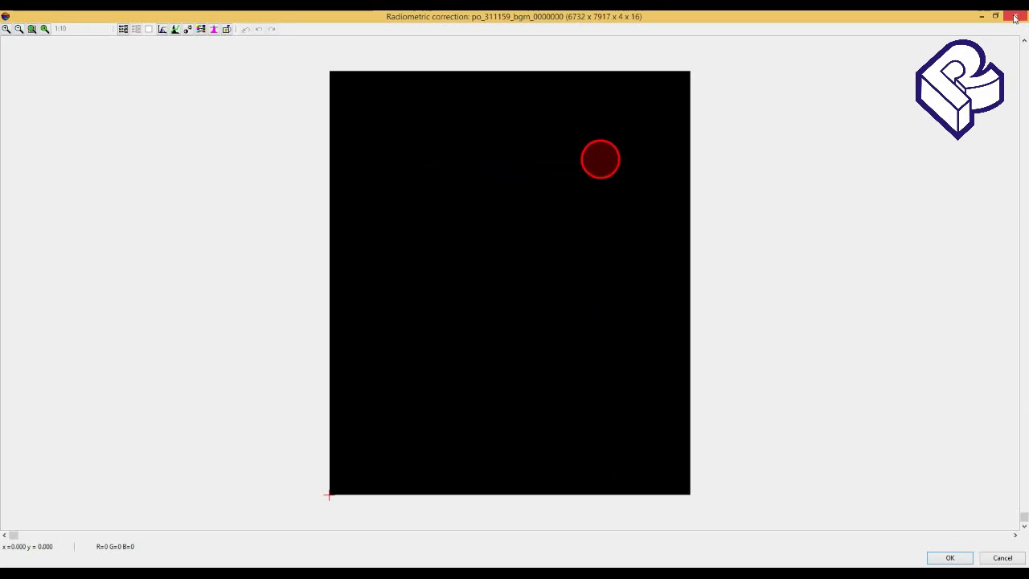
Step: Close the radiometric preview and run Autosearch with Show details ticked
left_click(997, 16)
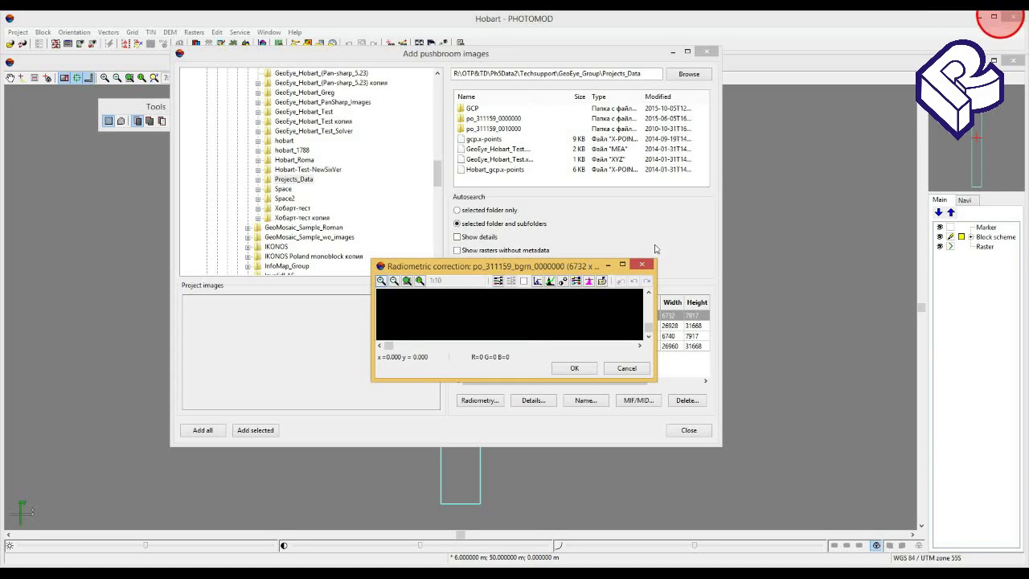
left_click(646, 261)
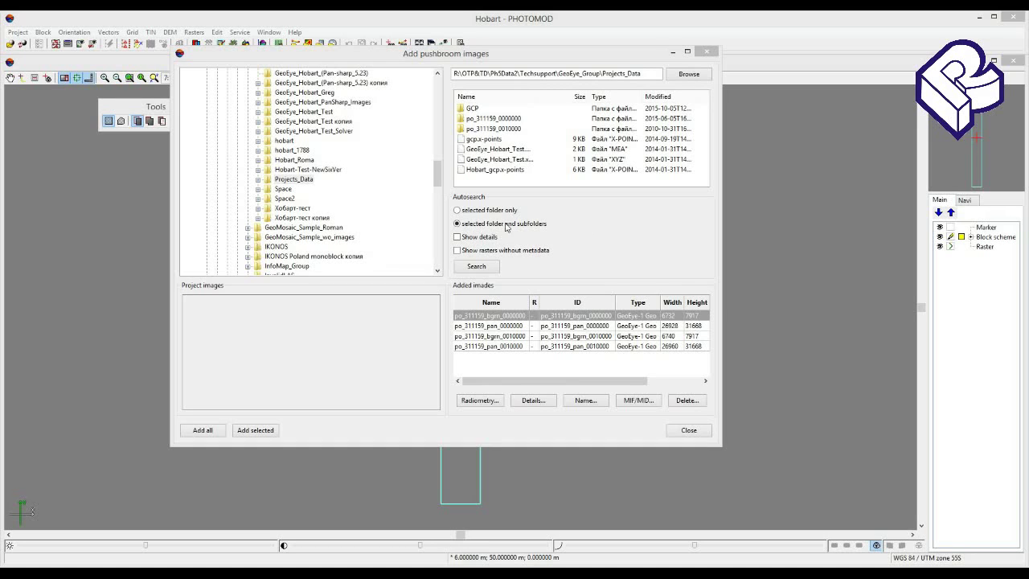
left_click(456, 236)
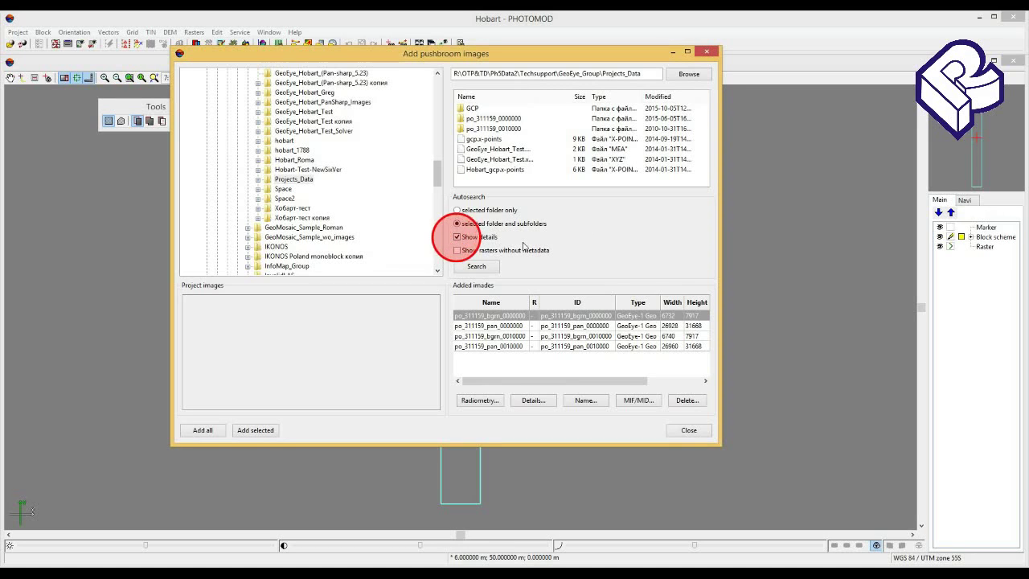
left_click(484, 268)
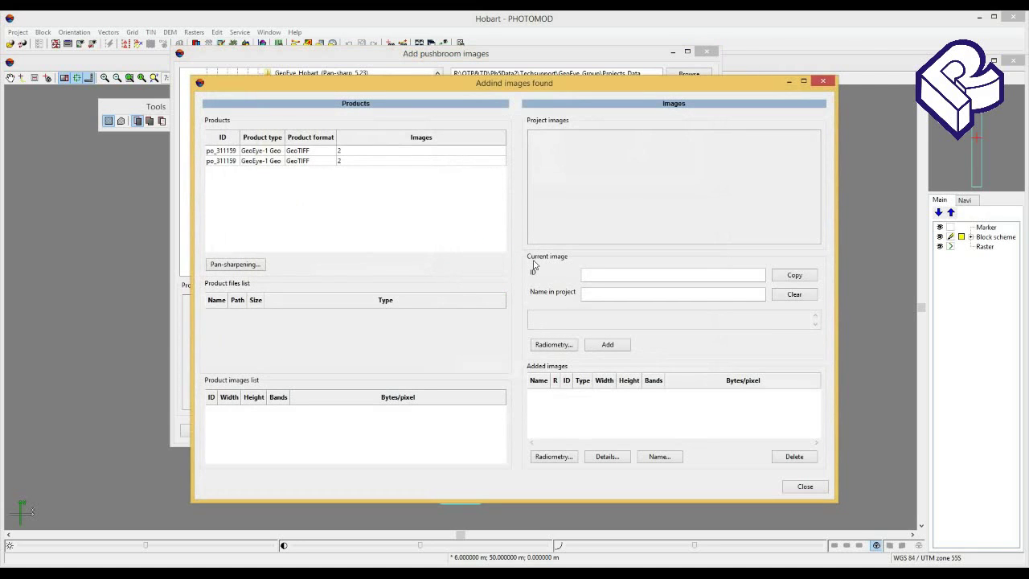
Step: Apply QuickLook auto levels to the first product's po_311159_bgrn_0000000 image
left_click_drag(383, 90, 382, 74)
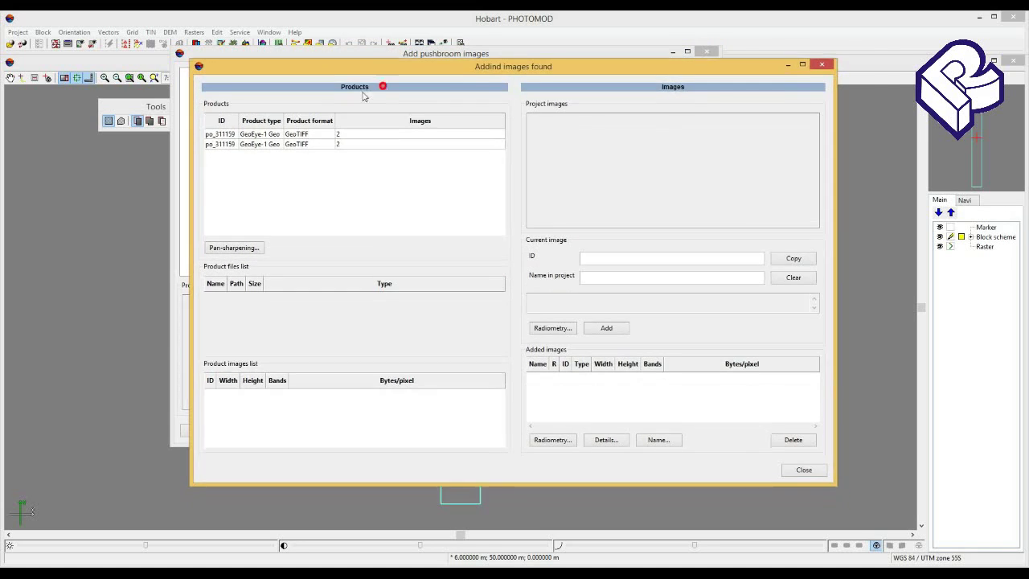
left_click(303, 134)
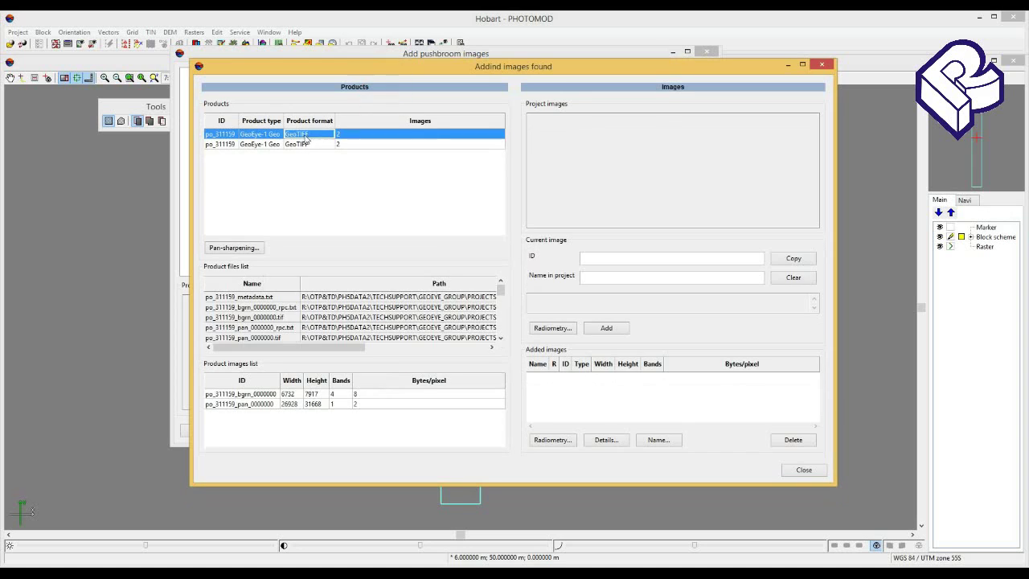
left_click(286, 394)
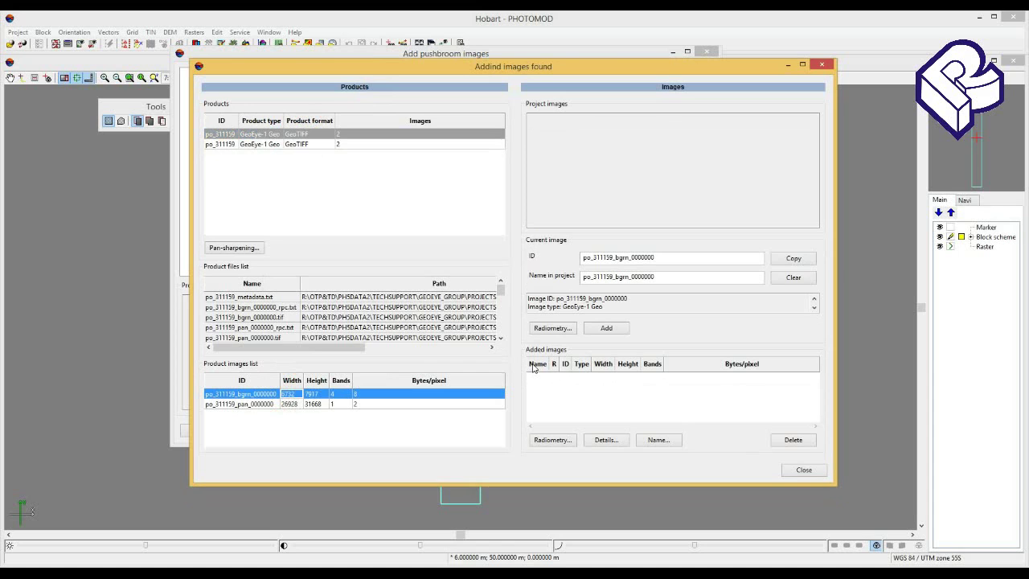
left_click(553, 328)
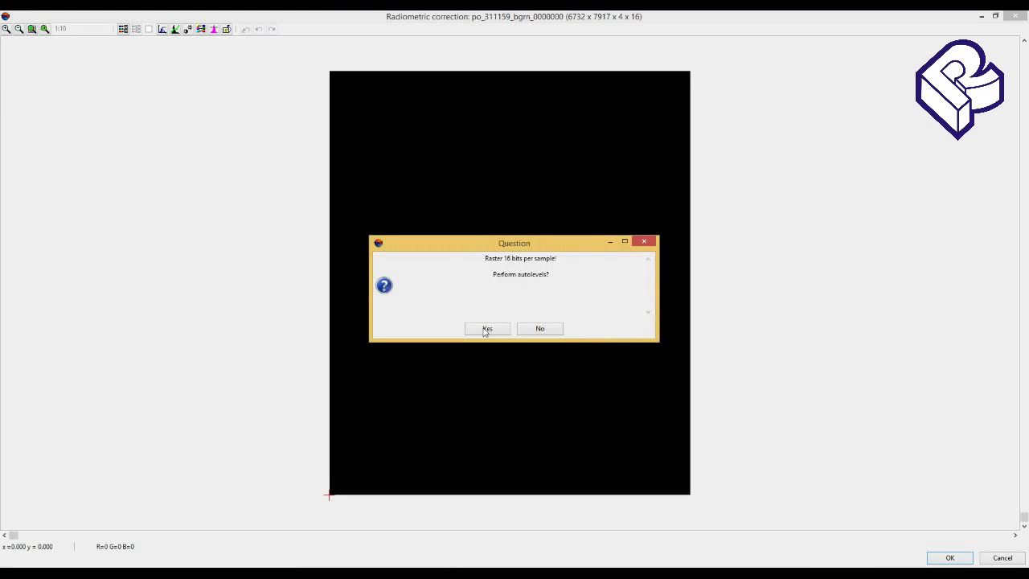
left_click(486, 330)
left_click(477, 224)
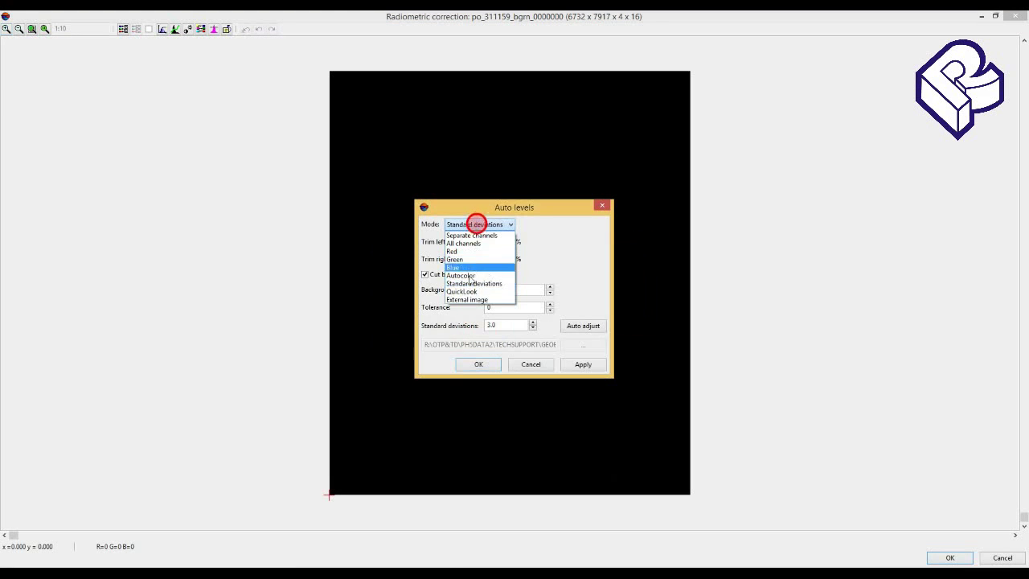
left_click(467, 291)
left_click_drag(499, 207, 501, 173)
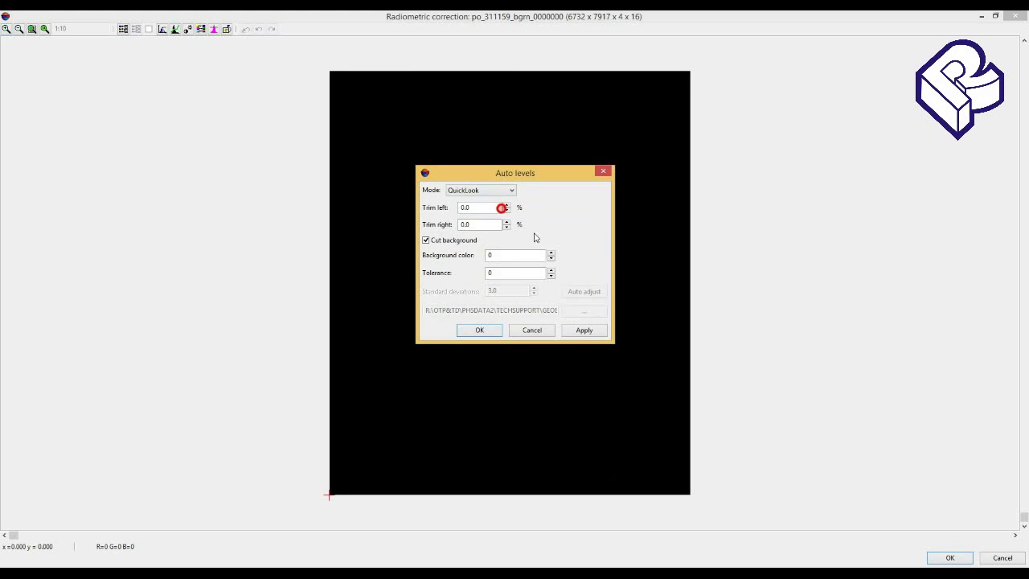
left_click(584, 329)
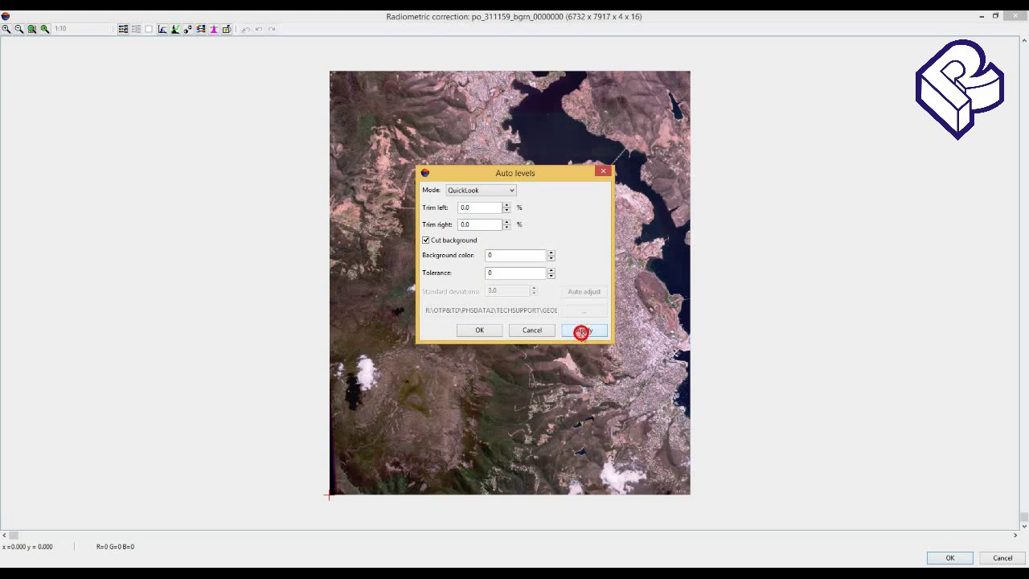
left_click(480, 330)
left_click(949, 558)
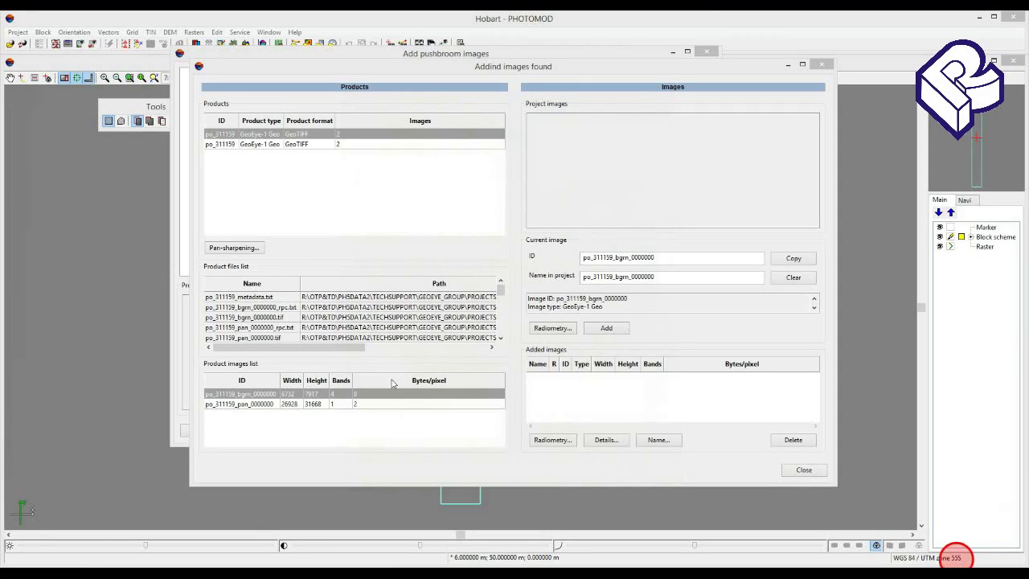
Step: Apply QuickLook auto levels to the po_311159_pan_0000000 panchromatic image
left_click(280, 404)
left_click(560, 330)
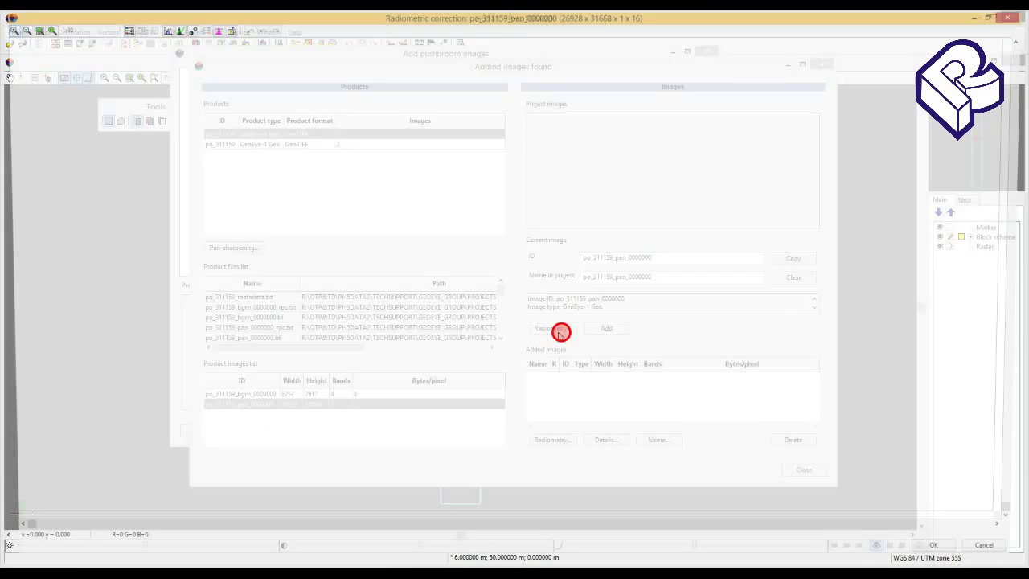
left_click(482, 329)
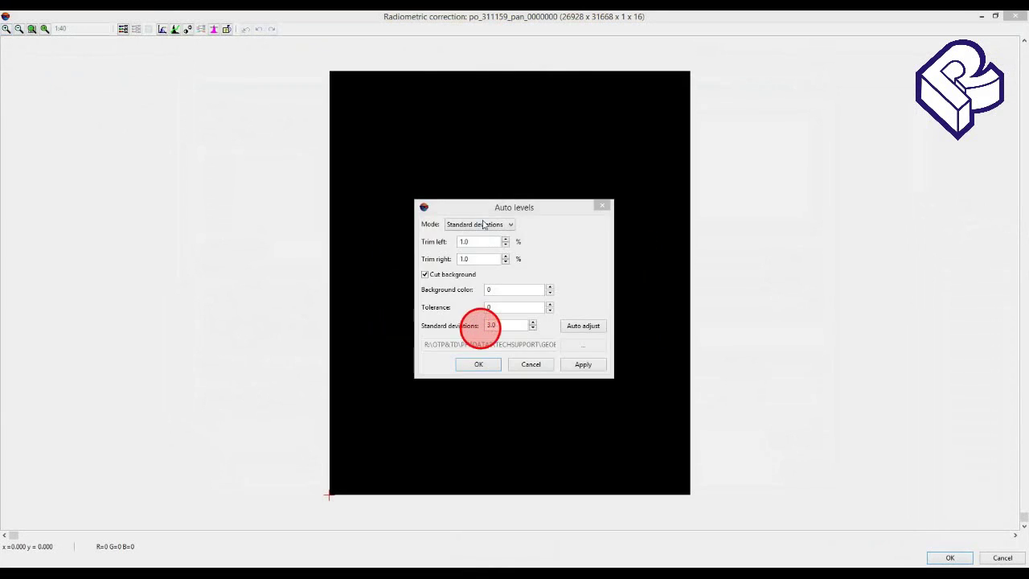
left_click(483, 225)
left_click(473, 291)
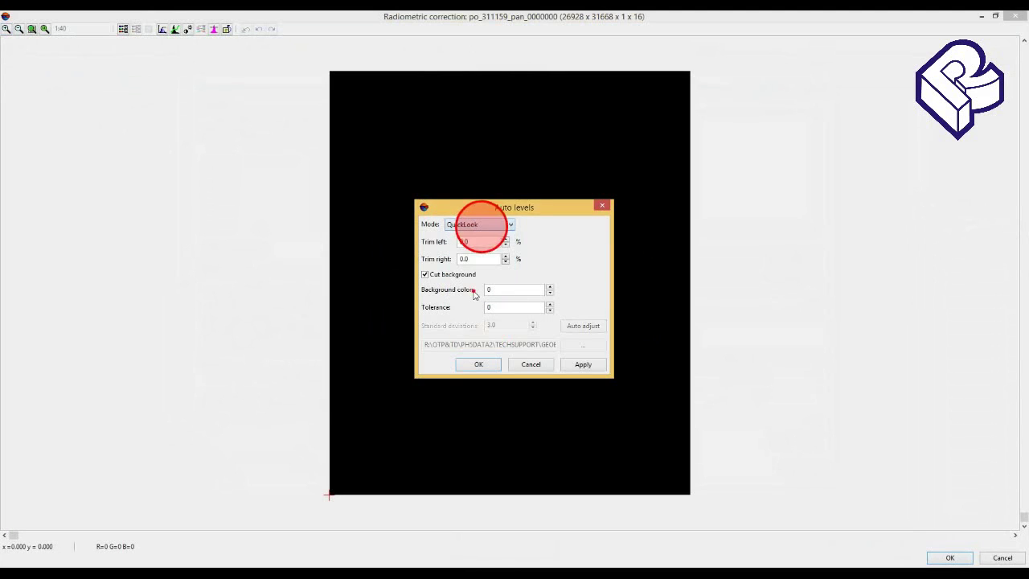
left_click(583, 364)
left_click(478, 364)
left_click(949, 557)
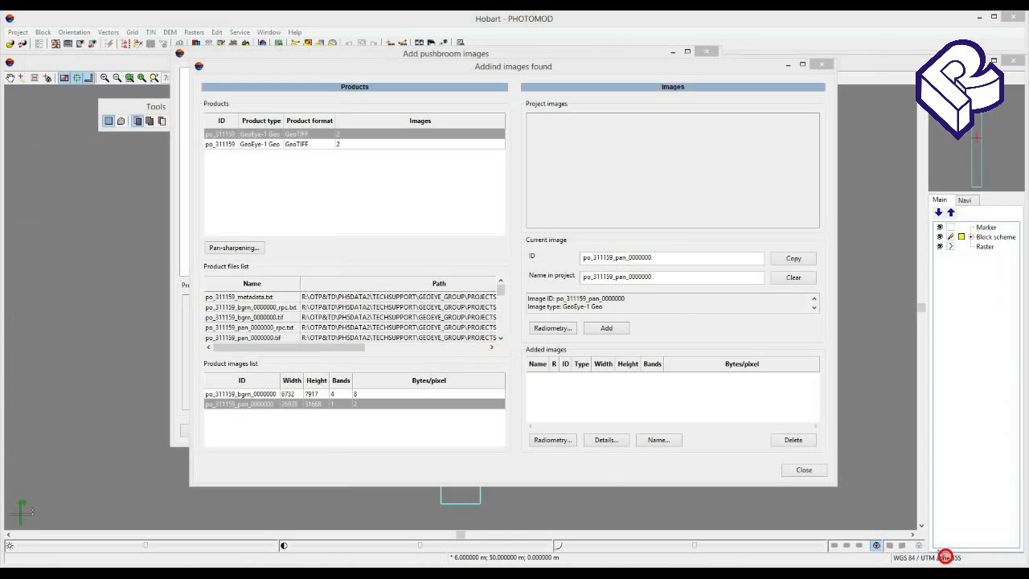
Step: Apply QuickLook auto levels to the second product's bgrn_0010000 image
left_click(272, 145)
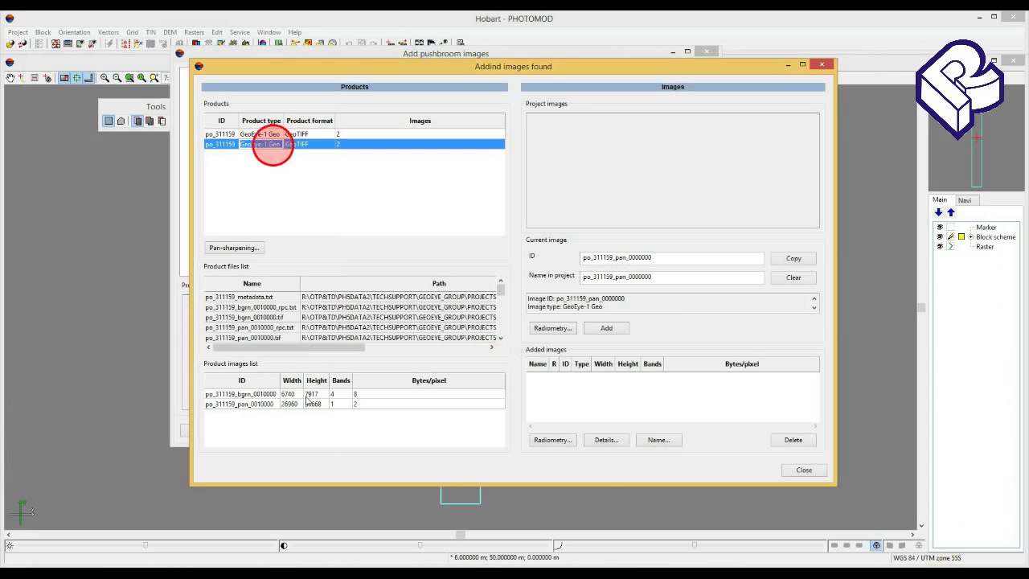
left_click(307, 394)
left_click(553, 328)
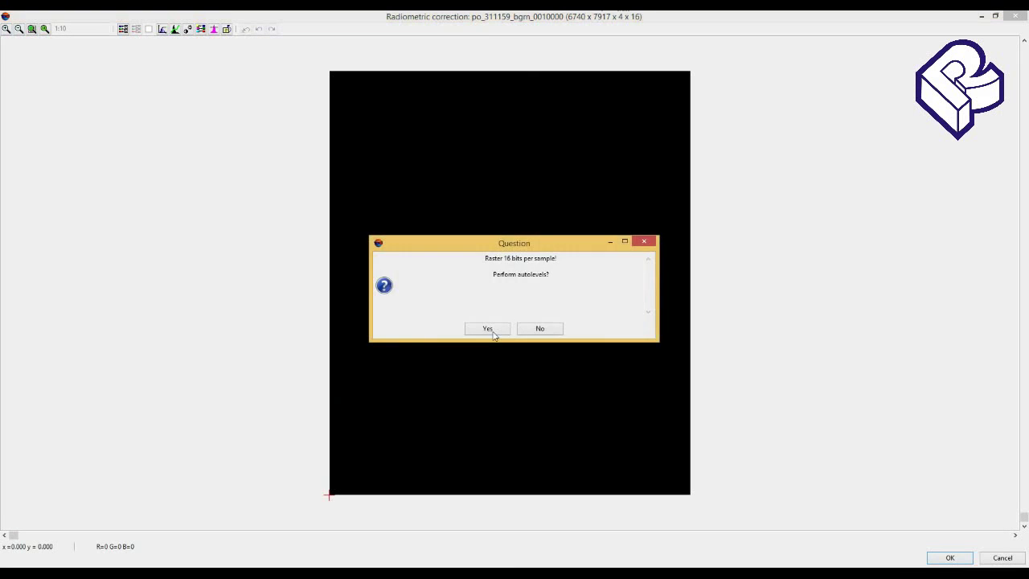
left_click(488, 328)
left_click(486, 224)
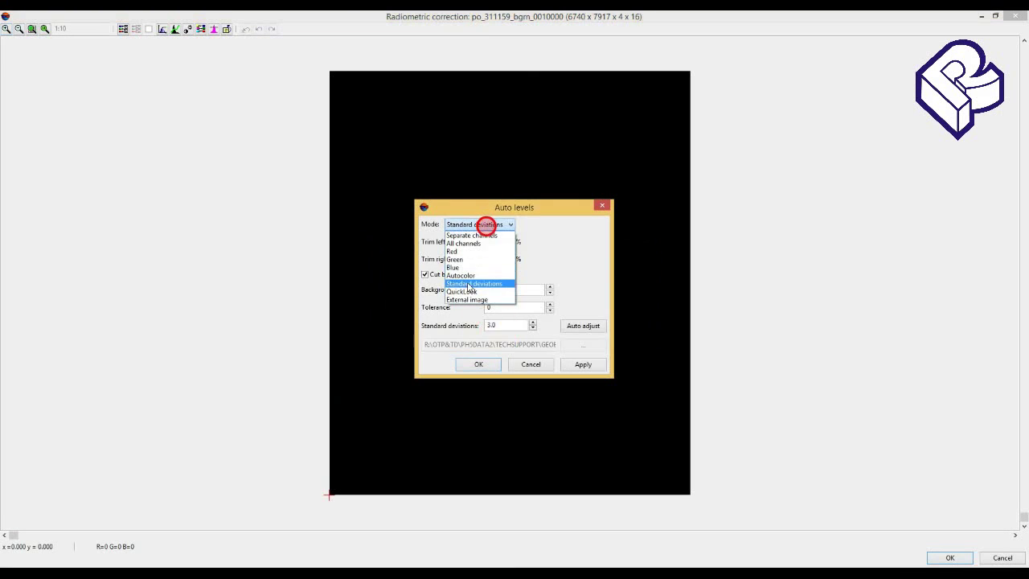
left_click(464, 291)
left_click(583, 364)
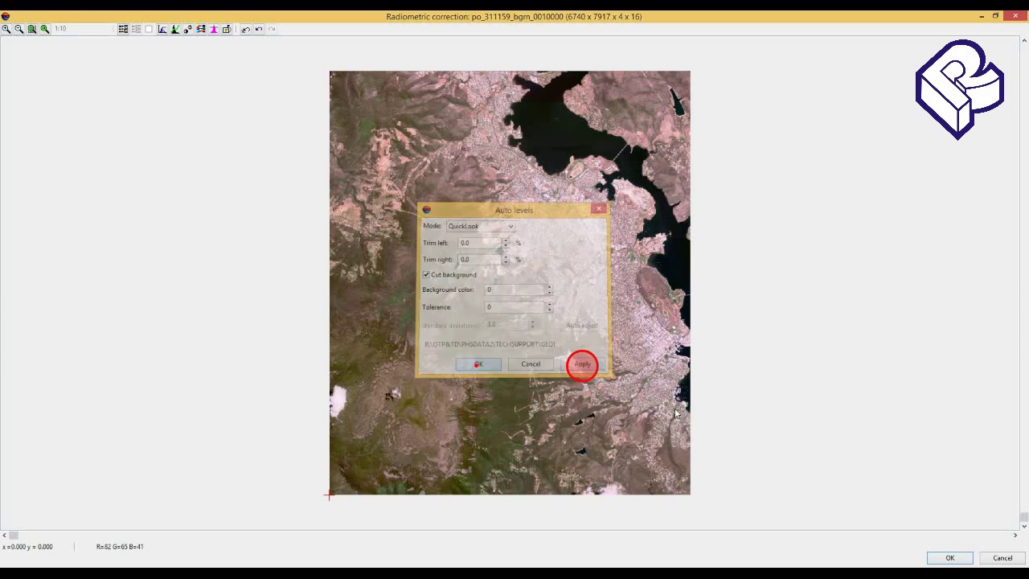
left_click(949, 557)
Step: Apply QuickLook auto levels to the pan_0010000 panchromatic image
left_click(266, 403)
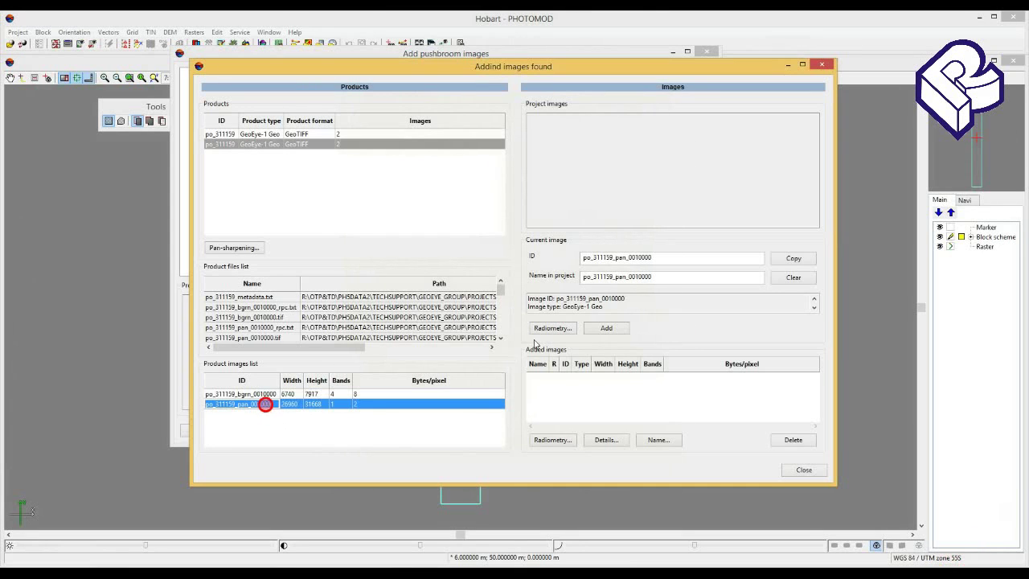
left_click(551, 328)
left_click(497, 329)
left_click(454, 225)
left_click(467, 291)
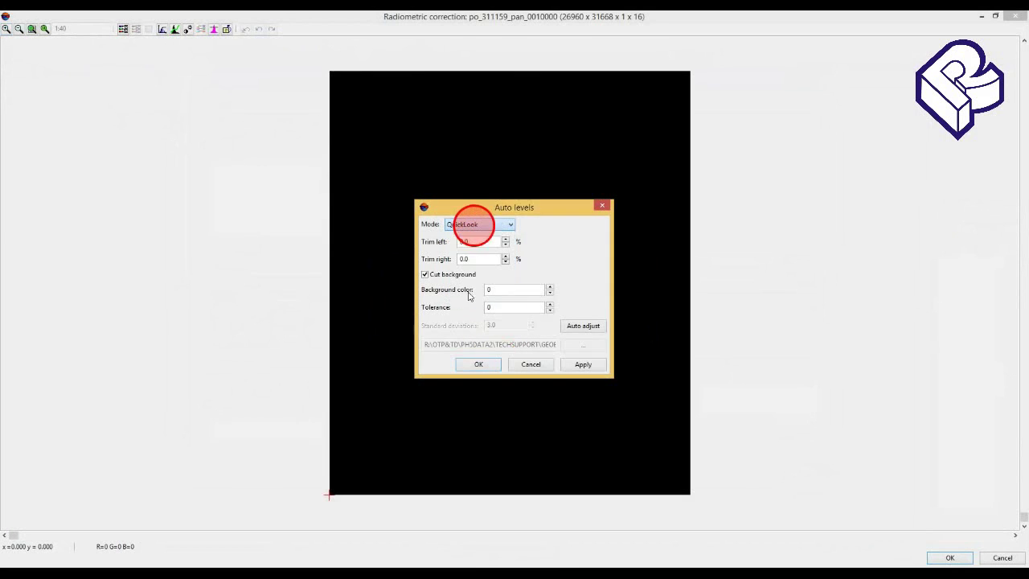
left_click(584, 364)
left_click(479, 364)
left_click(949, 557)
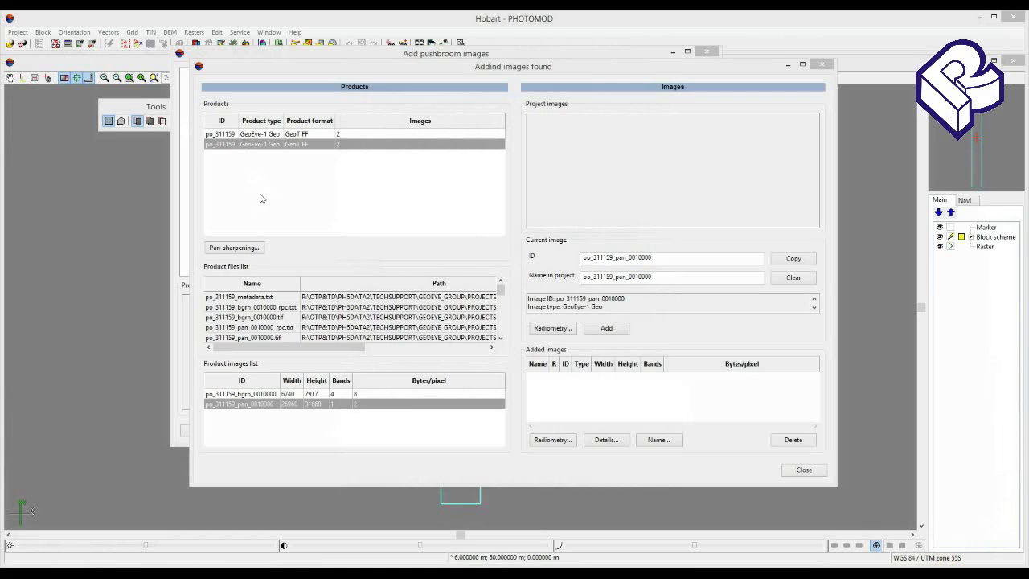
Step: Pan-sharpen pan_0000000 with bgrn_0000000 using the default HSV/All settings
left_click(252, 250)
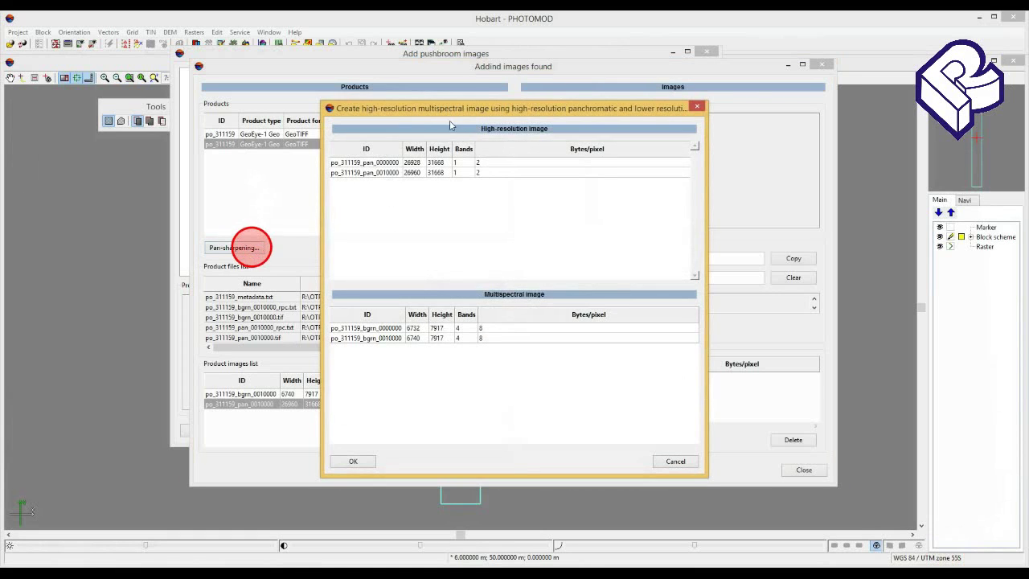
left_click_drag(392, 112, 448, 113)
left_click(430, 163)
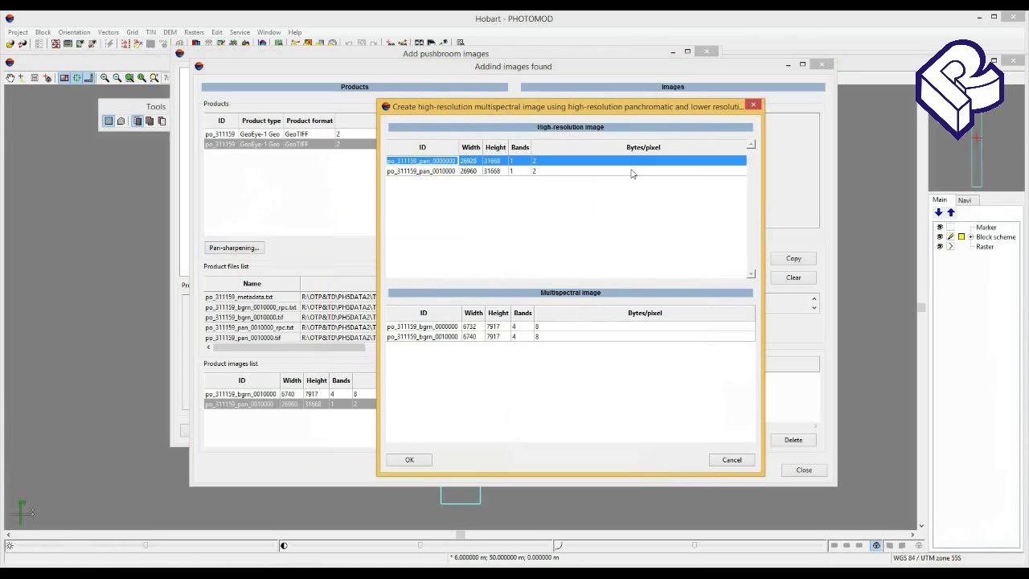
left_click(439, 328)
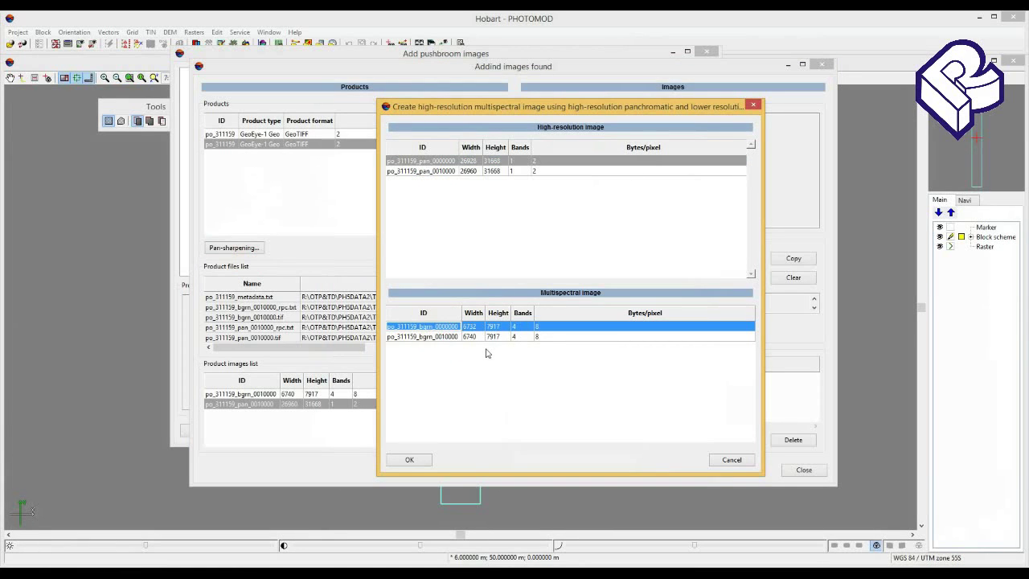
left_click(429, 464)
left_click_drag(541, 124, 613, 129)
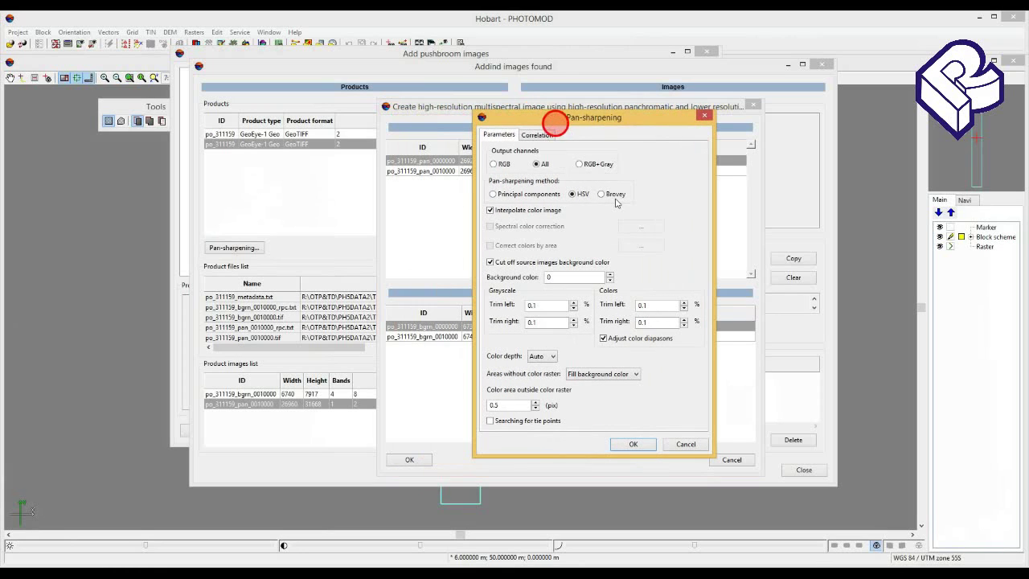
left_click(632, 445)
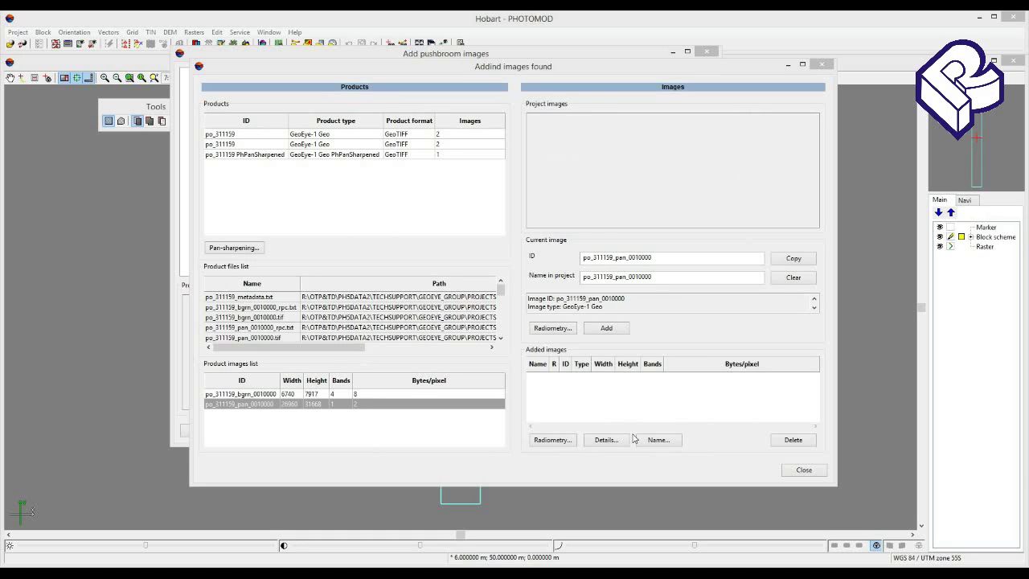
Step: Pan-sharpen pan_0010000 with bgrn_0010000, accepting the default parameters
left_click(240, 247)
left_click(384, 172)
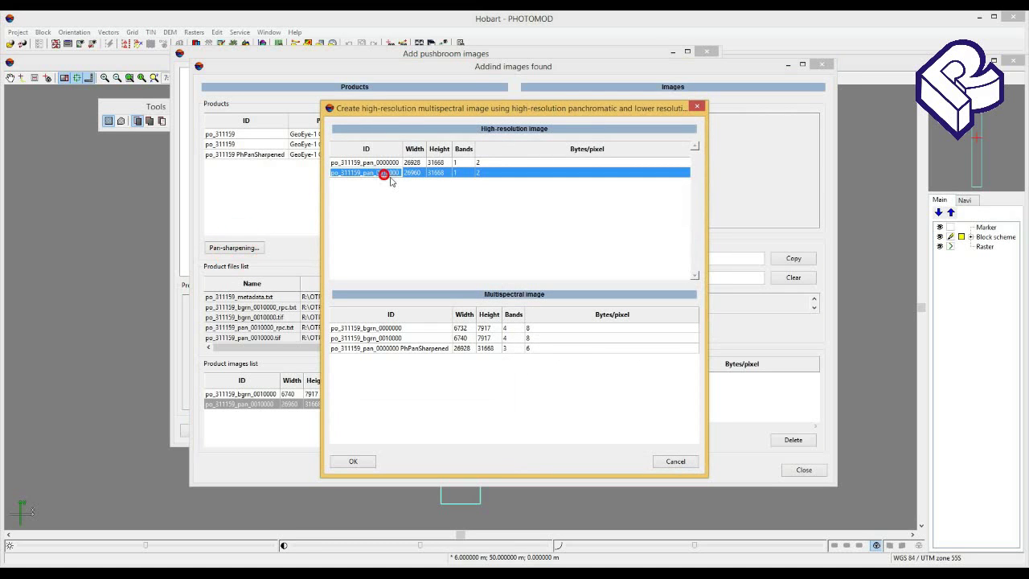
left_click(384, 337)
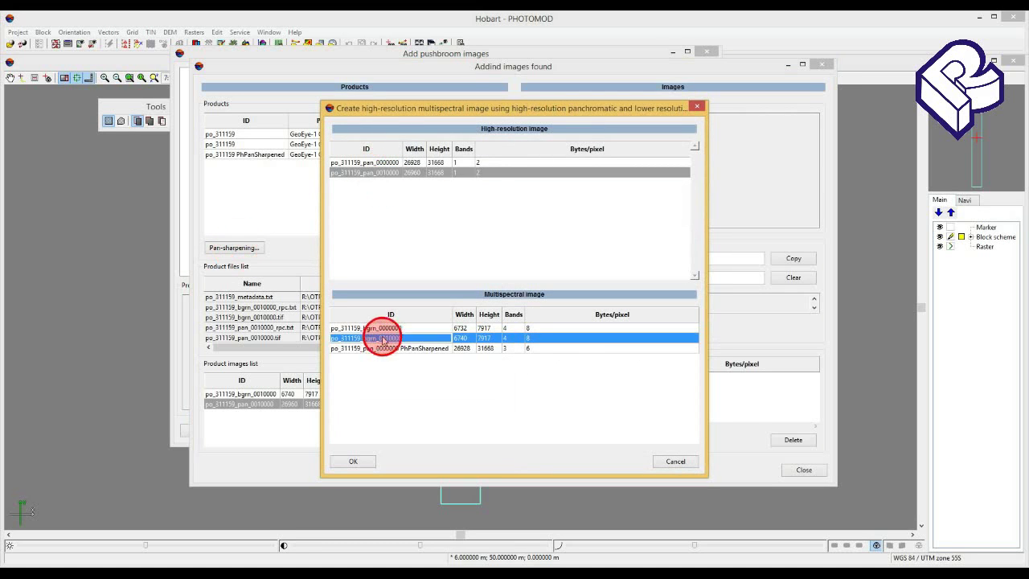
left_click(356, 460)
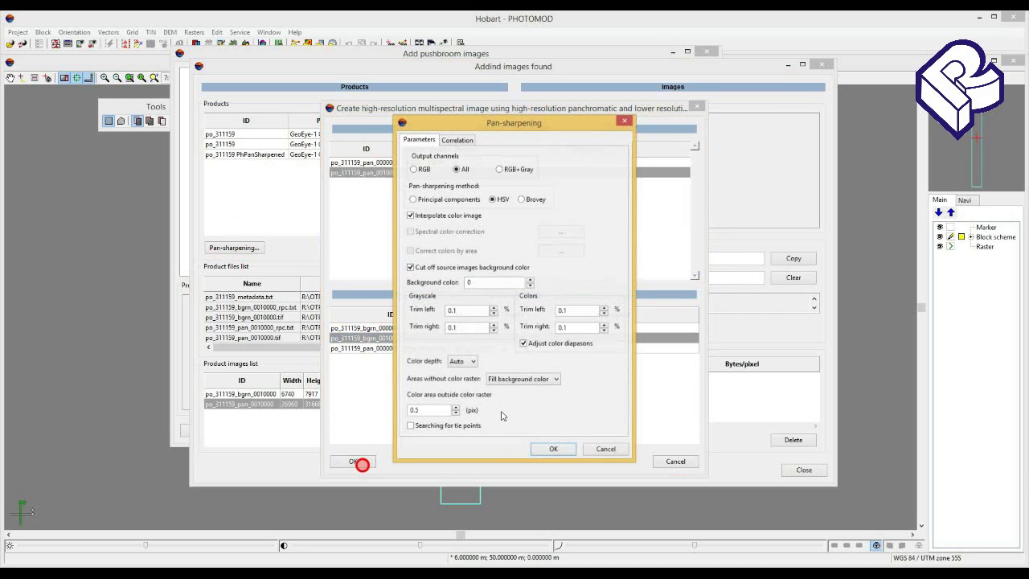
left_click(544, 453)
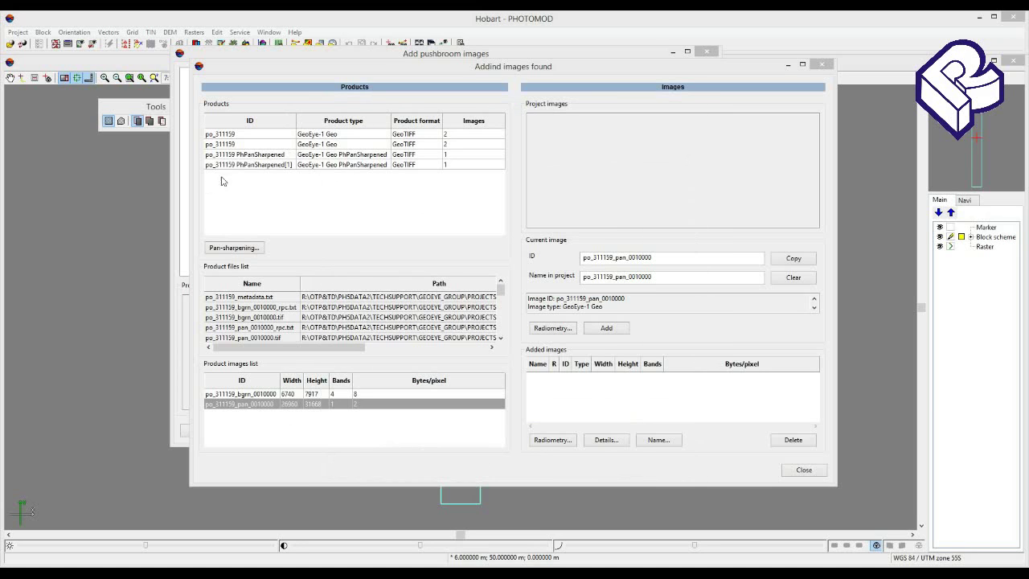
Step: Add the PhPanSharpened and PhPanSharpened[1] images, then send all added images to the block
left_click(245, 154)
left_click(293, 394)
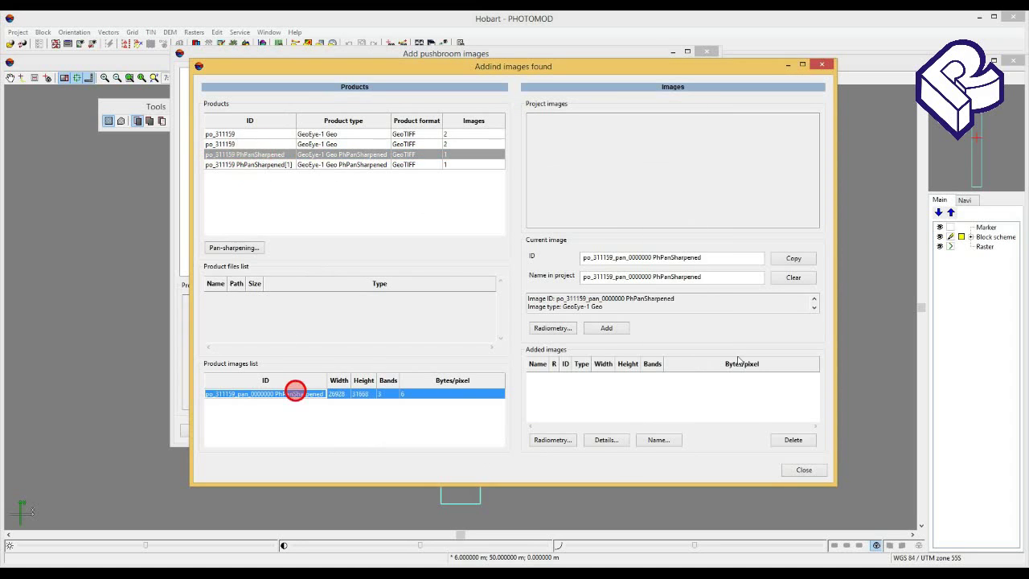
left_click(623, 329)
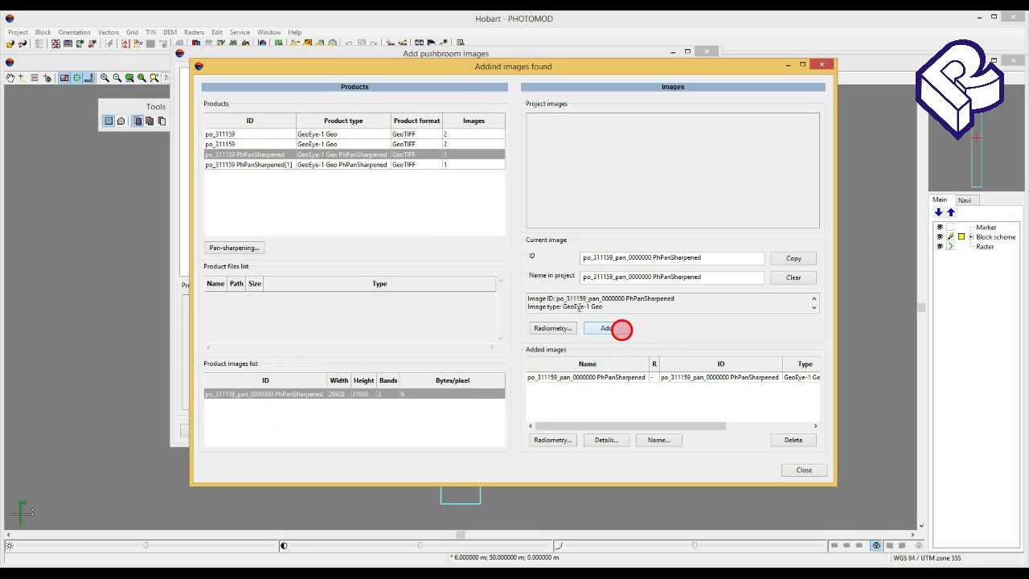
left_click(251, 165)
left_click(322, 394)
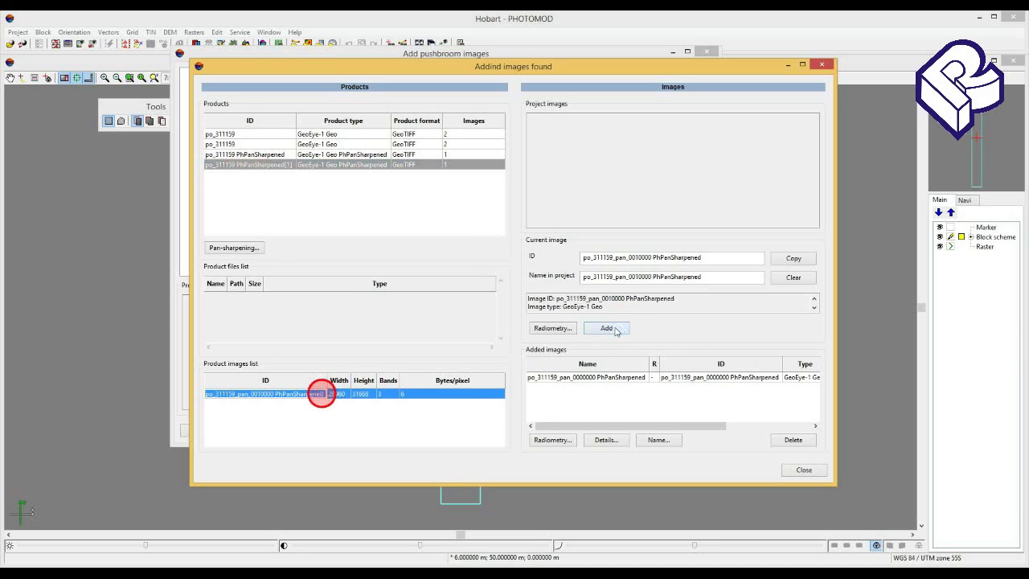
left_click(615, 327)
left_click(804, 471)
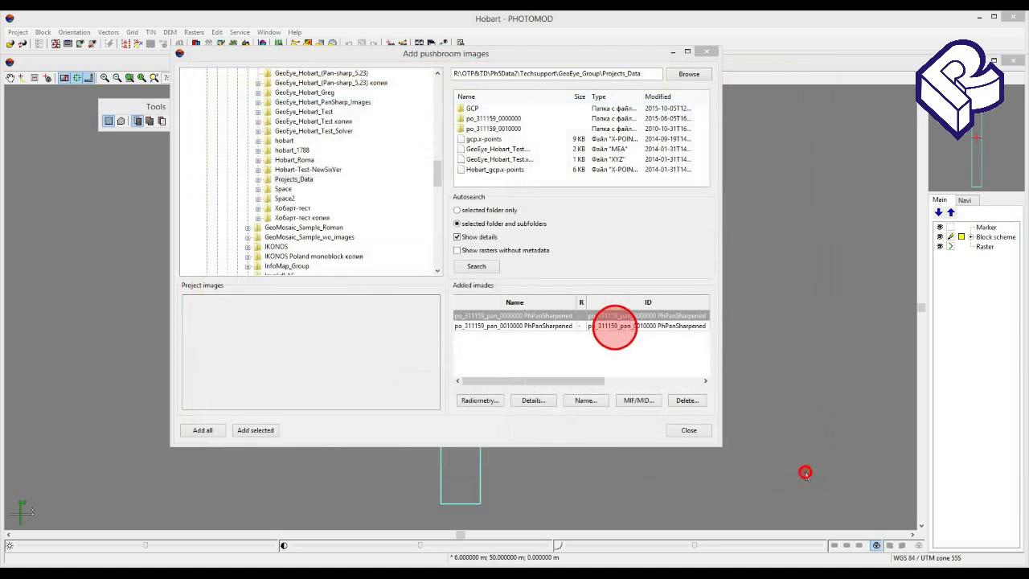
left_click(202, 430)
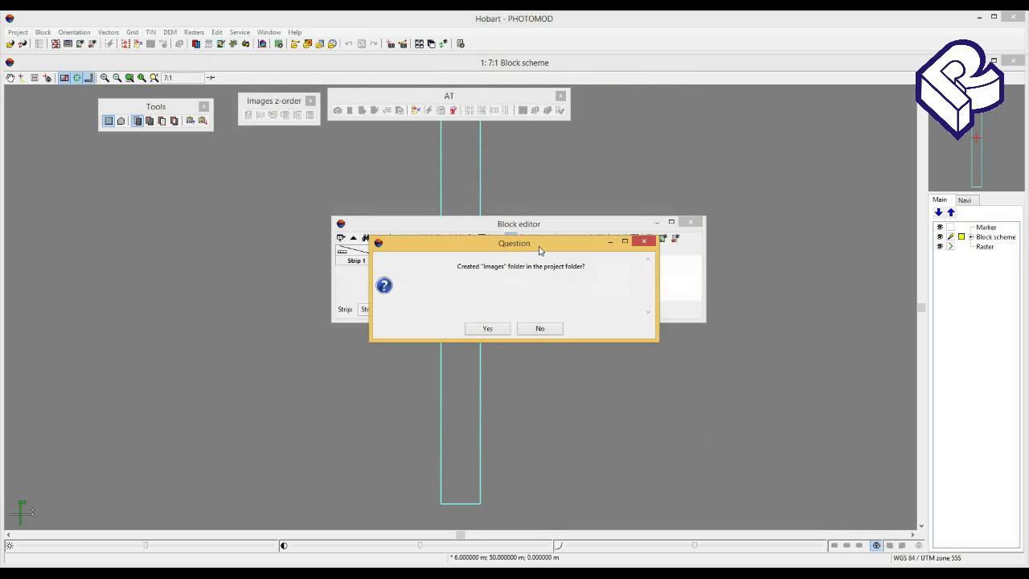
Step: Agree to create the Images folder and cancel the LZW output Parameters dialog
left_click(501, 328)
left_click_drag(483, 205, 473, 196)
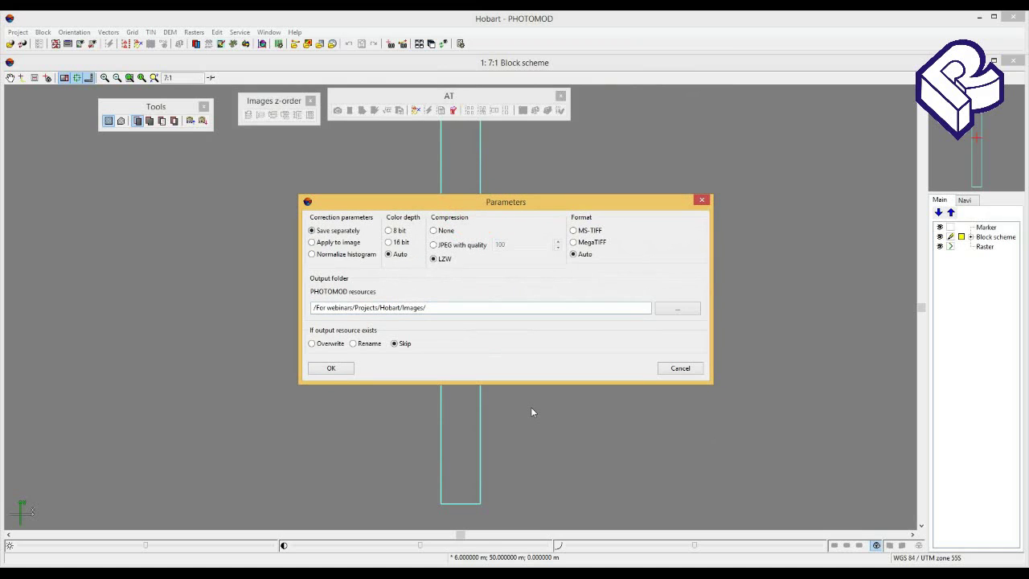
left_click_drag(510, 202, 543, 201)
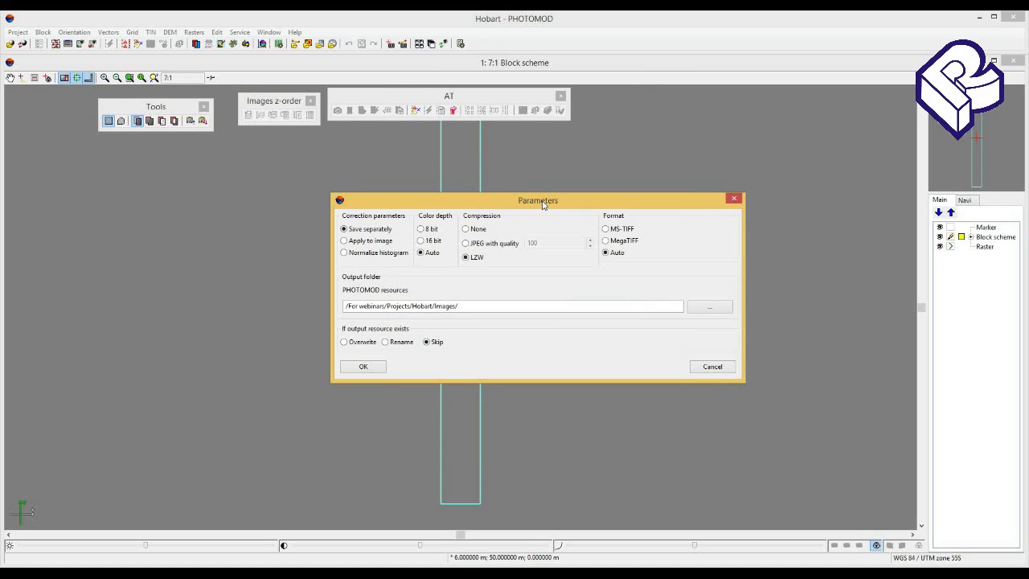
left_click_drag(543, 204, 539, 214)
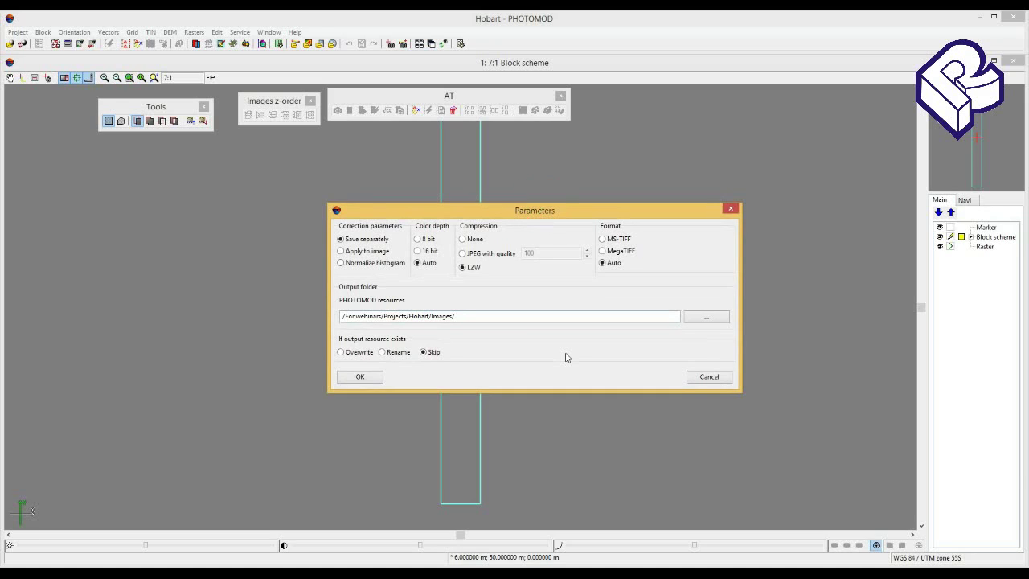
left_click(709, 377)
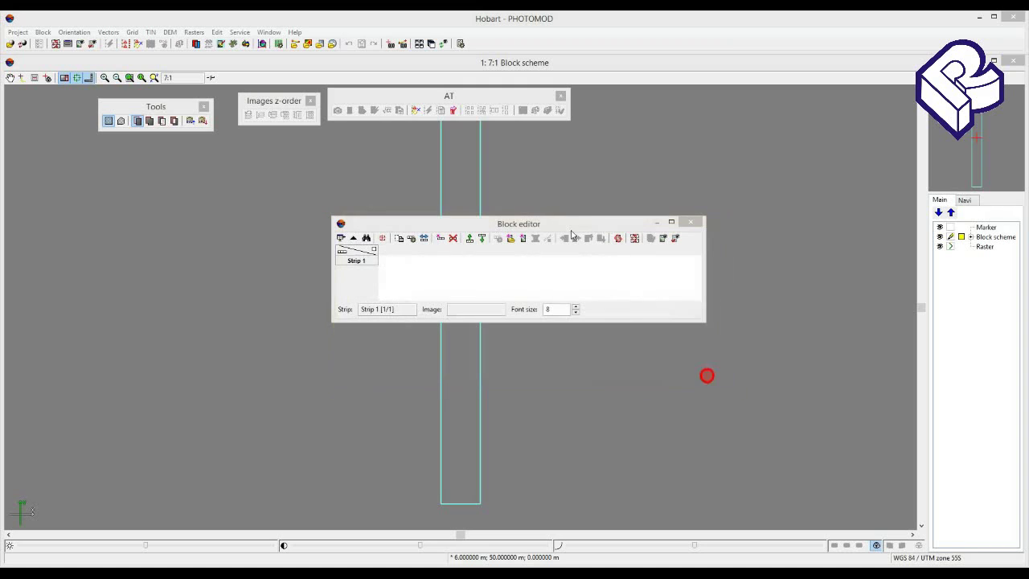
Step: Load both po_311159 PanSharpened files from GeoEye_Hobart_PanSharp_Images into Strip 1
left_click_drag(534, 222, 515, 222)
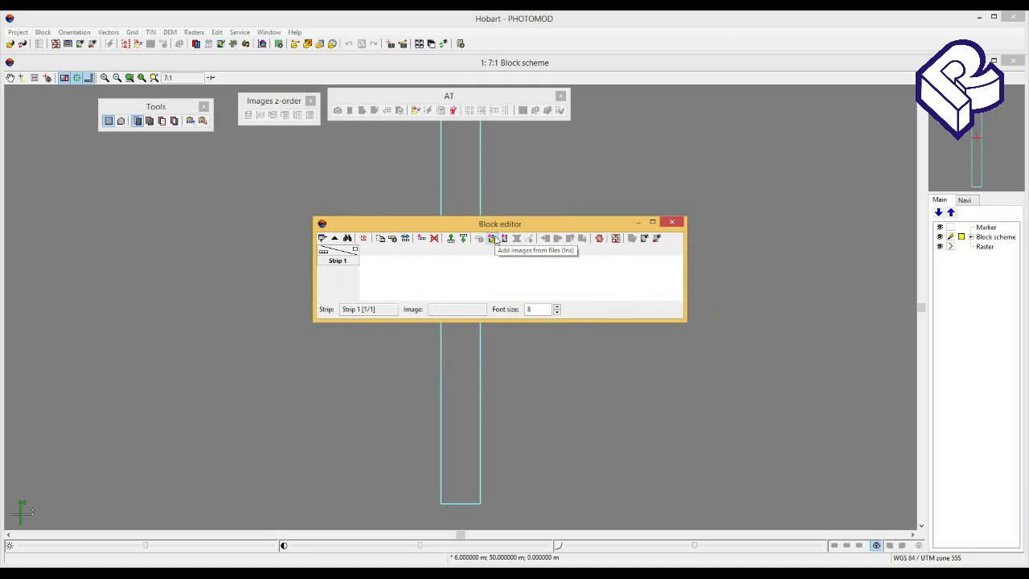
left_click_drag(493, 229, 493, 219)
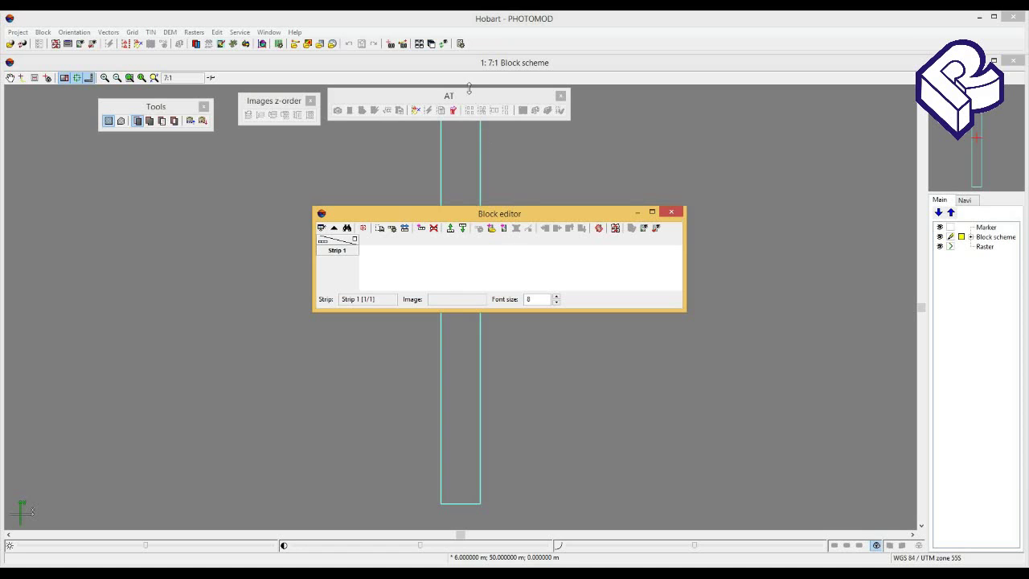
left_click_drag(496, 213, 488, 197)
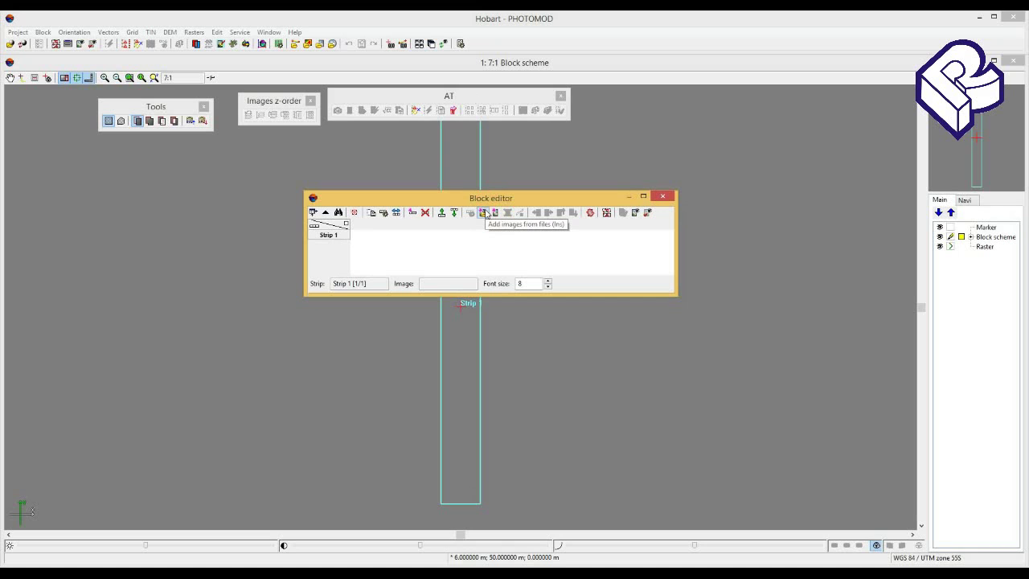
left_click(484, 213)
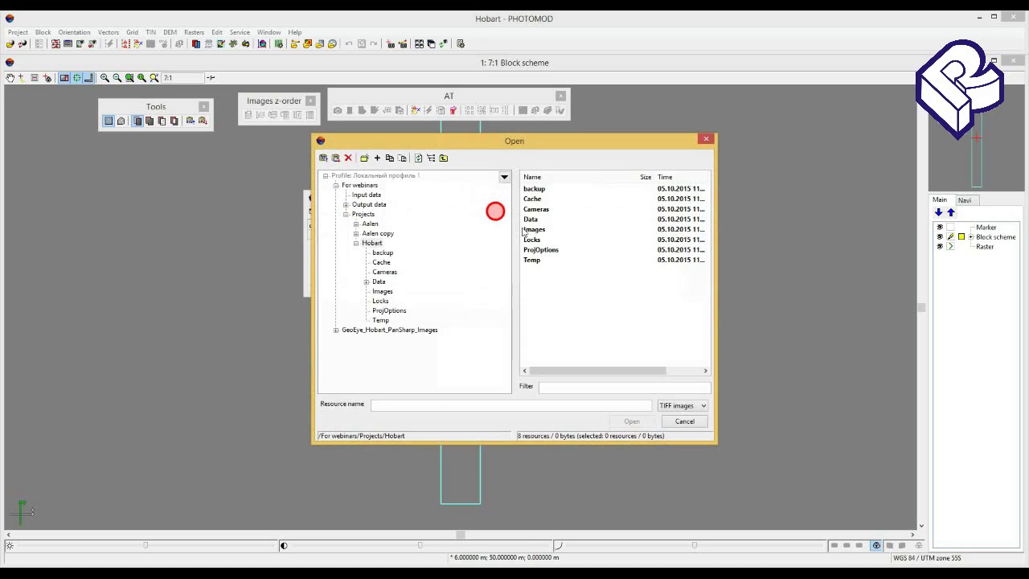
left_click(336, 329)
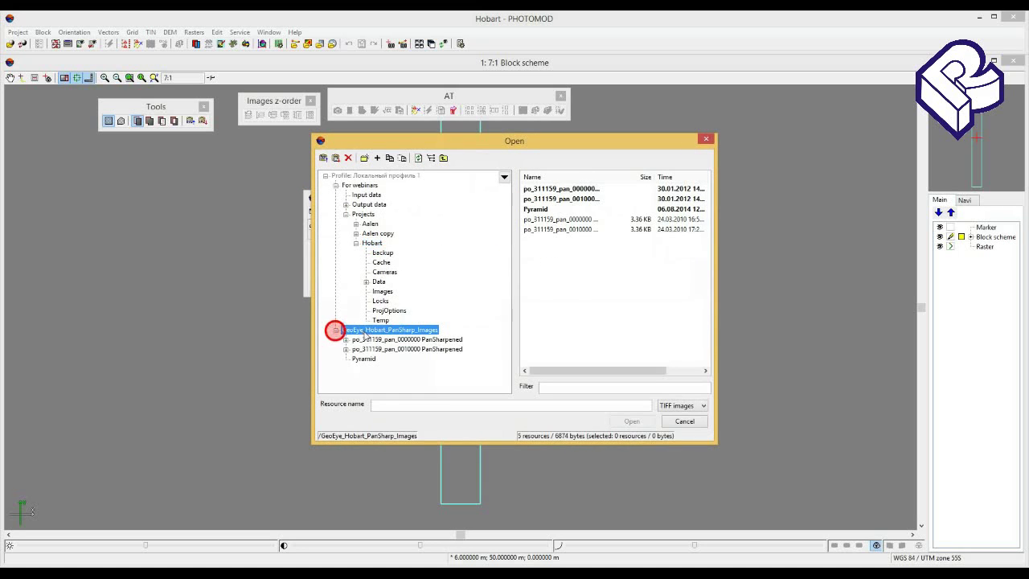
left_click(362, 330)
left_click(571, 219)
left_click(569, 229, "shift")
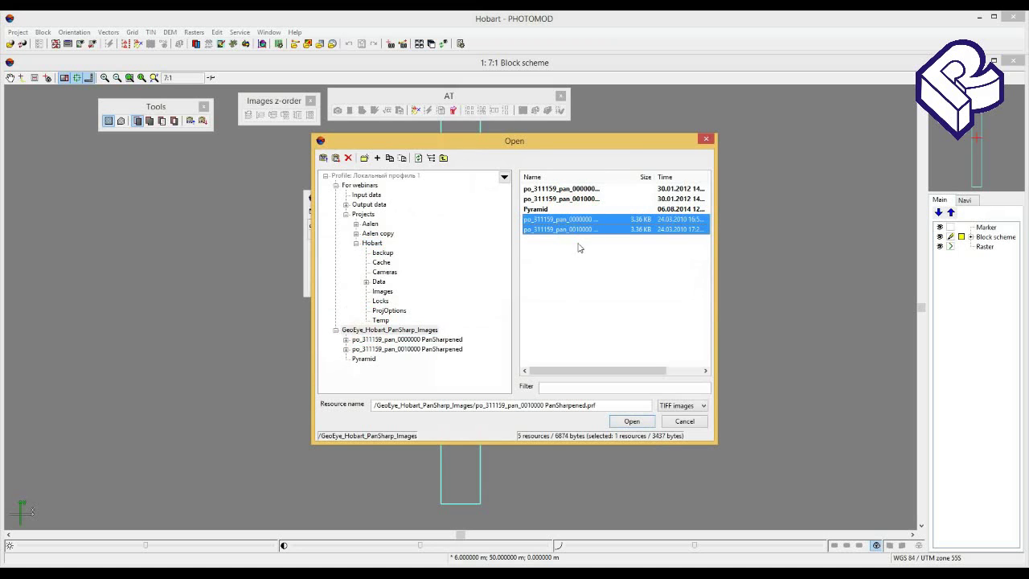
double_click(599, 176)
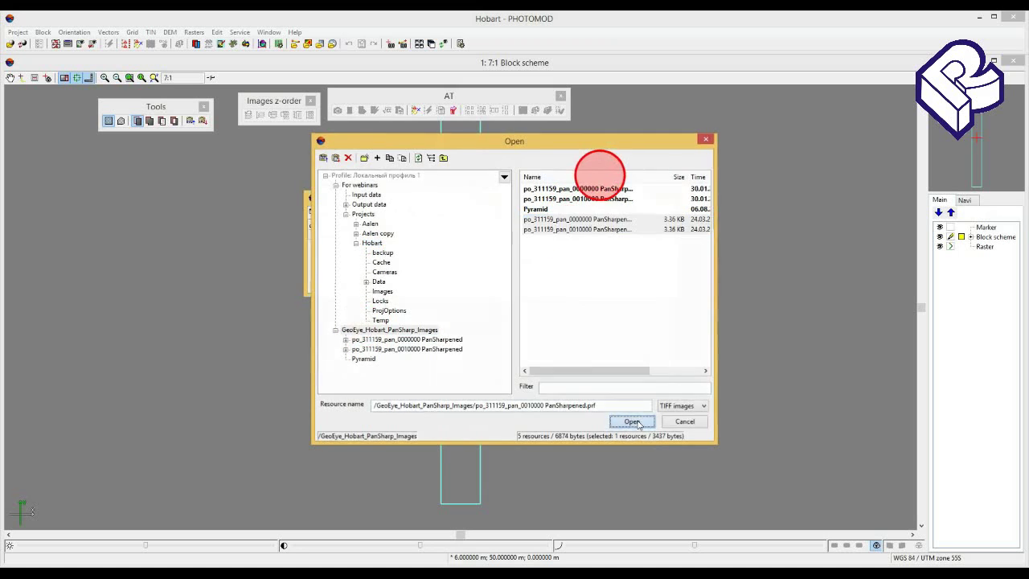
left_click(635, 421)
left_click_drag(537, 200, 767, 146)
left_click_drag(516, 351, 486, 358)
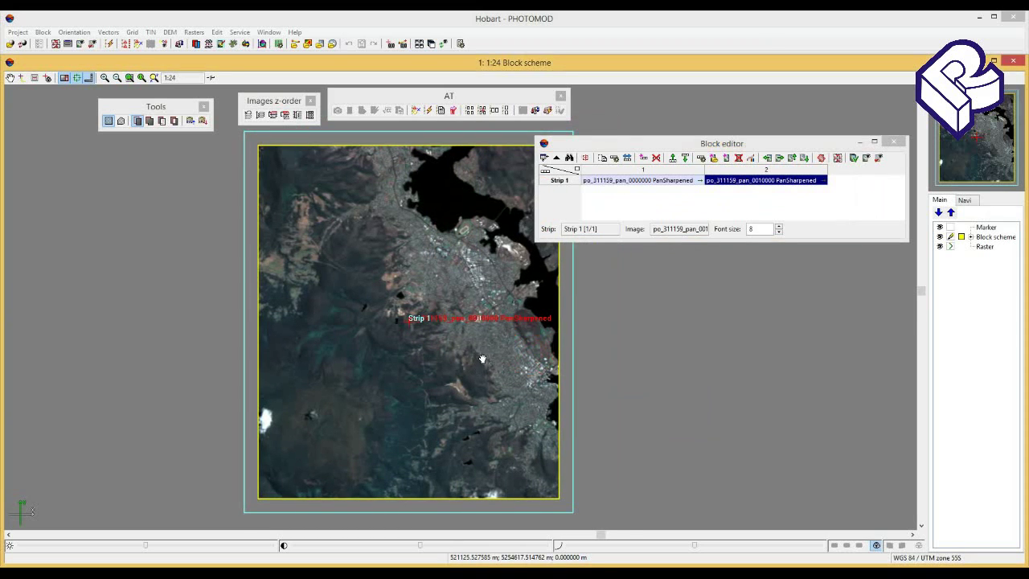
left_click(486, 364)
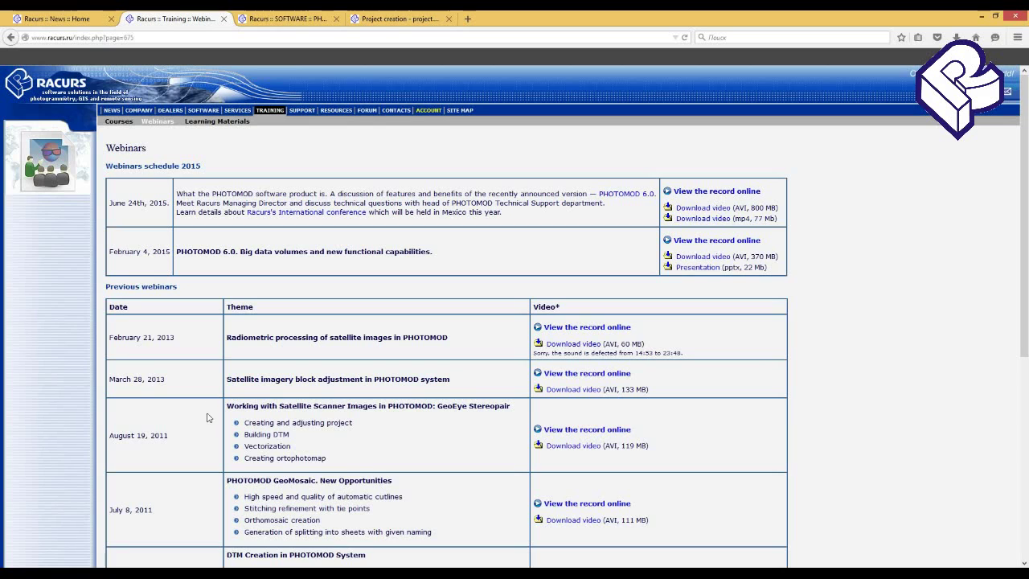
Step: Highlight the March 28, 2013 'Satellite imagery block adjustment in PHOTOMOD system' webinar title
scroll(235, 329, "down", 1)
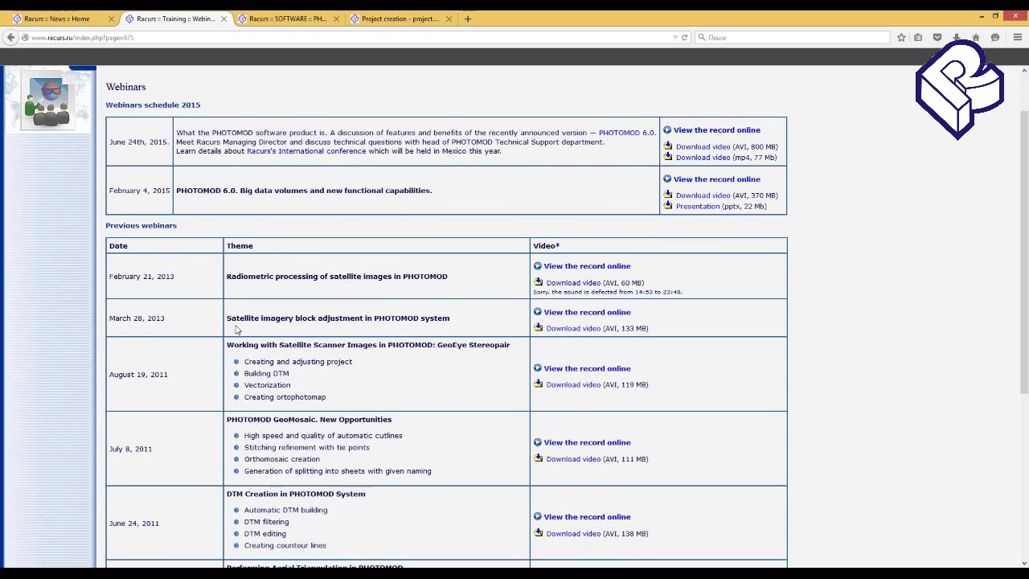
left_click_drag(228, 318, 452, 317)
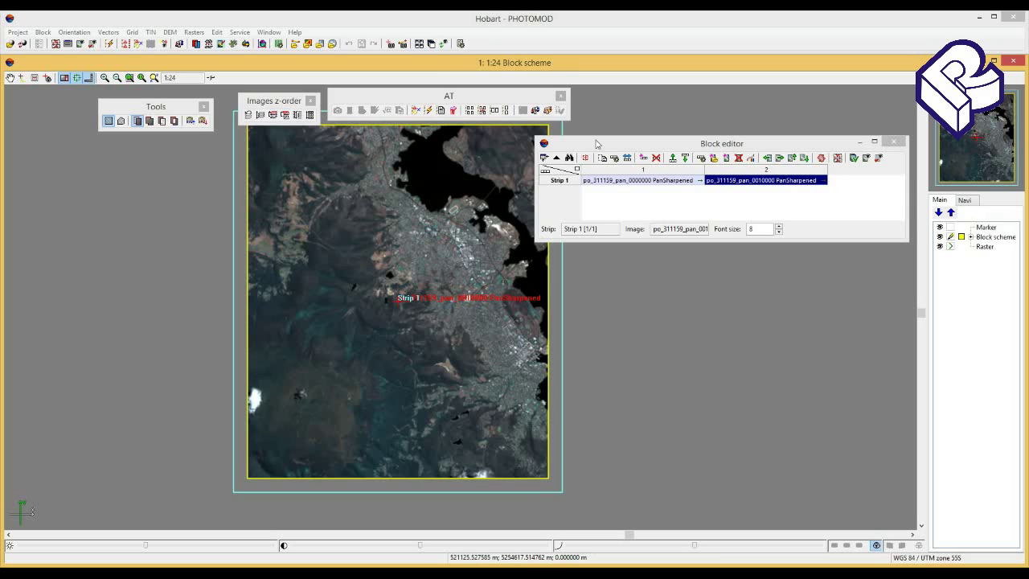
left_click_drag(604, 150, 587, 174)
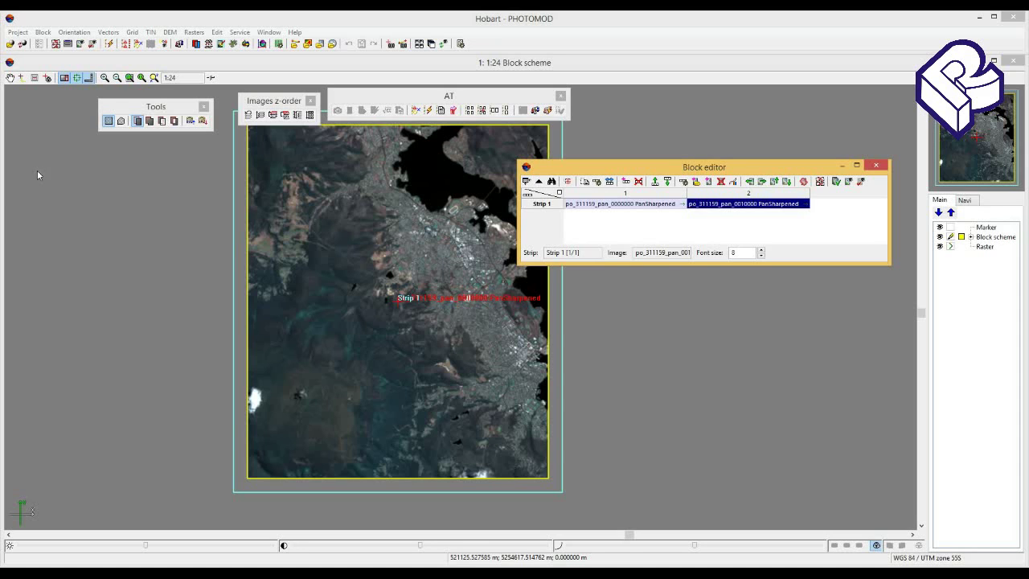
Step: Open the GCP list and choose HobartGCPs114-UTM.csv for import
left_click(74, 32)
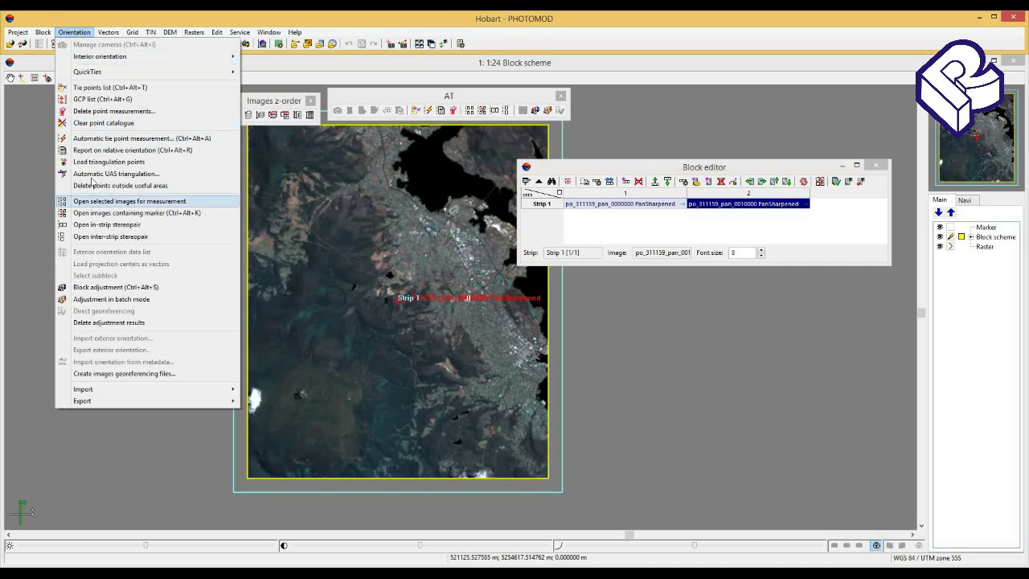
left_click(91, 100)
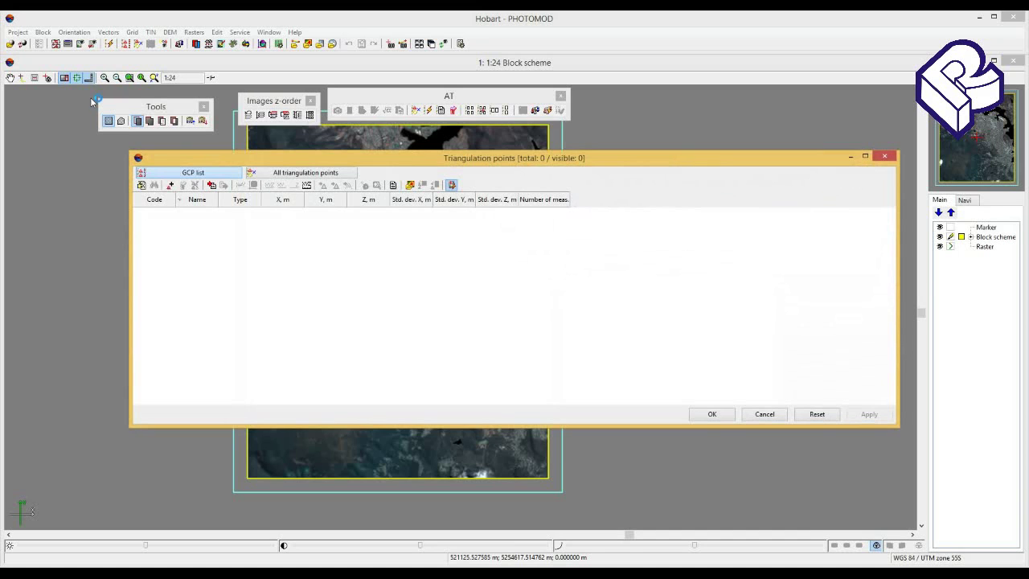
left_click_drag(194, 160, 188, 161)
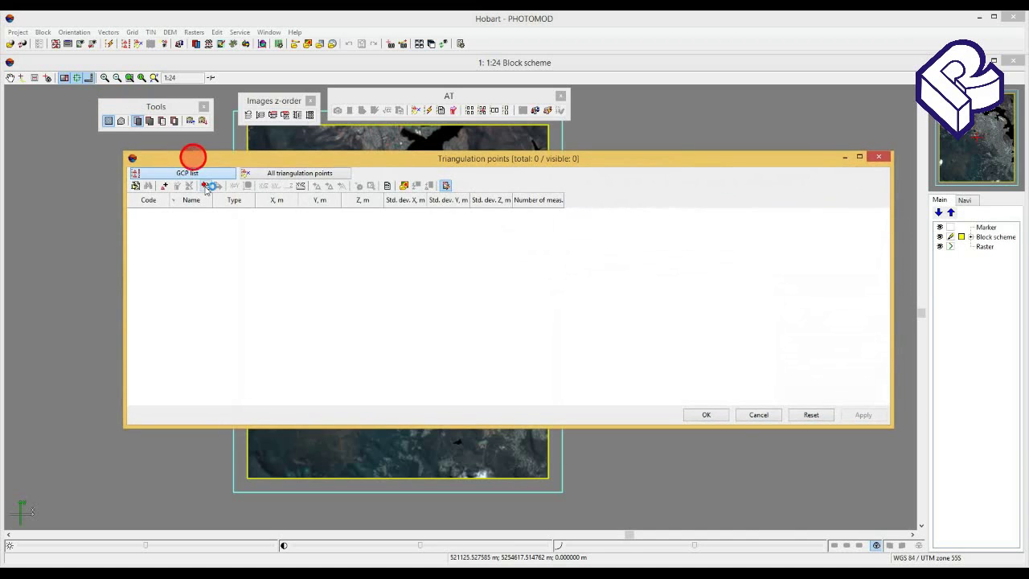
left_click(205, 185)
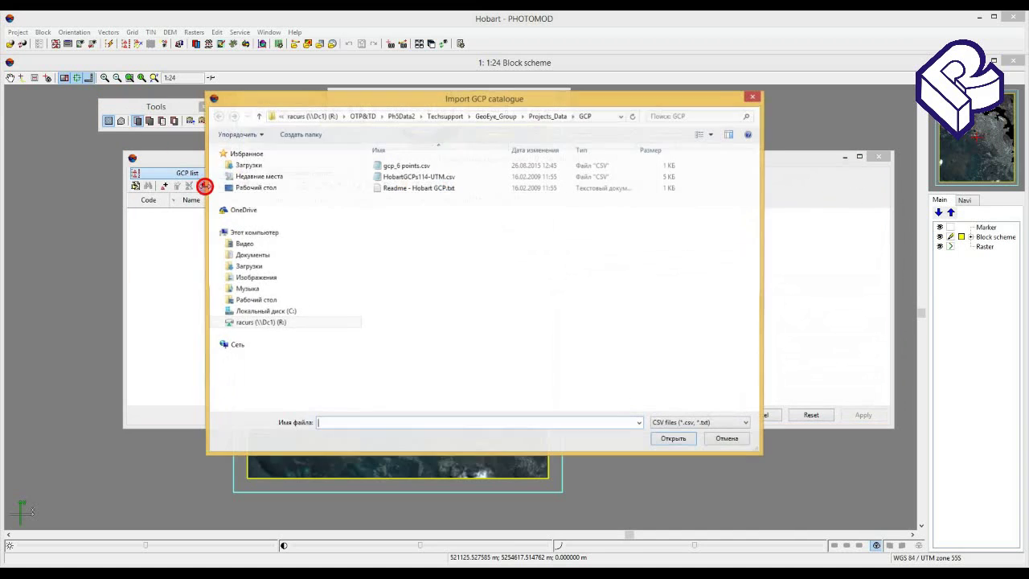
left_click(427, 177)
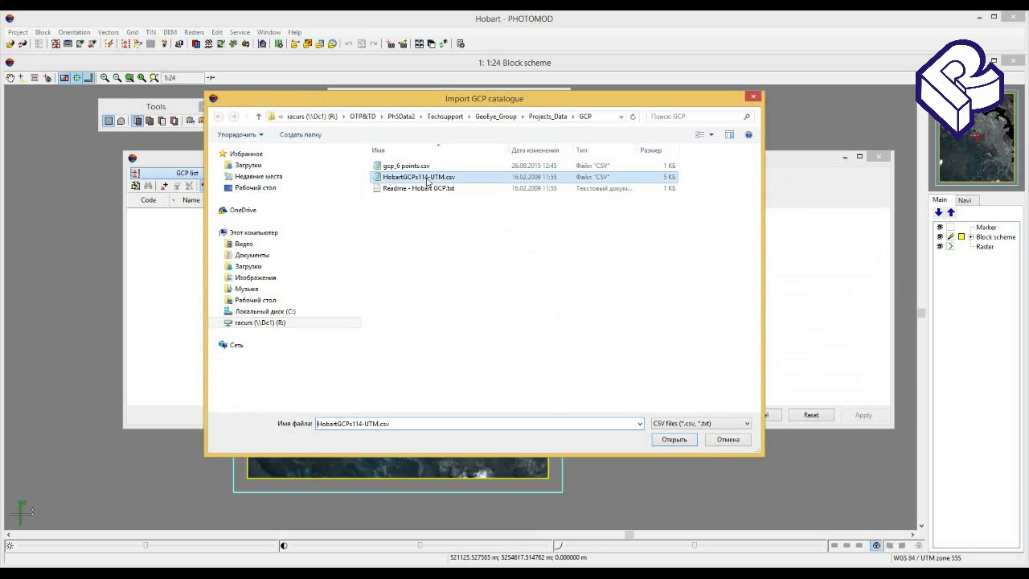
left_click(674, 440)
Step: Keep comma and space separators splitting Name, X, Y, Z, and load the 114 points
left_click(549, 186)
left_click(549, 187)
left_click(549, 186)
left_click(549, 187)
left_click_drag(551, 86, 557, 65)
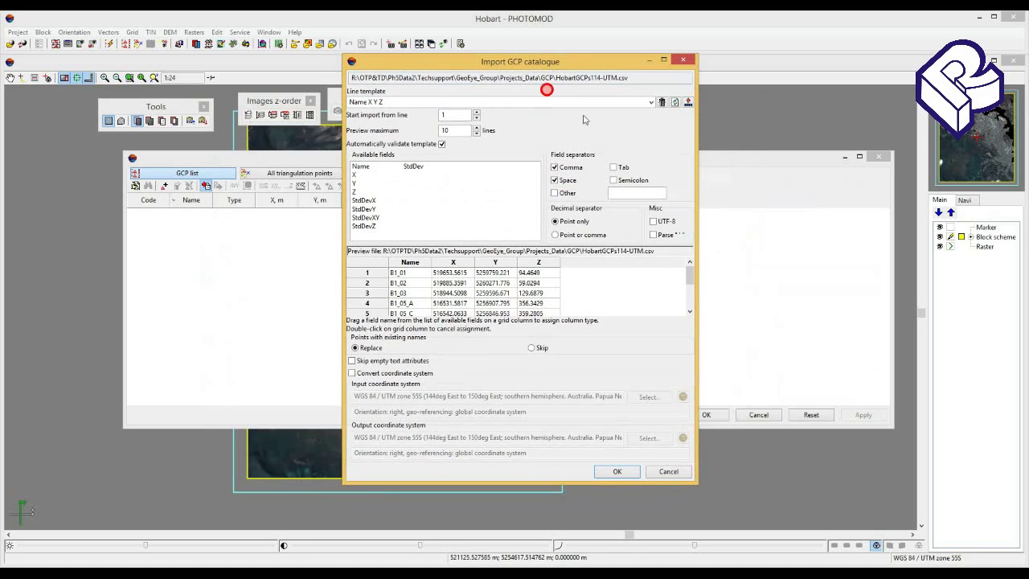
left_click(555, 167)
left_click(555, 167)
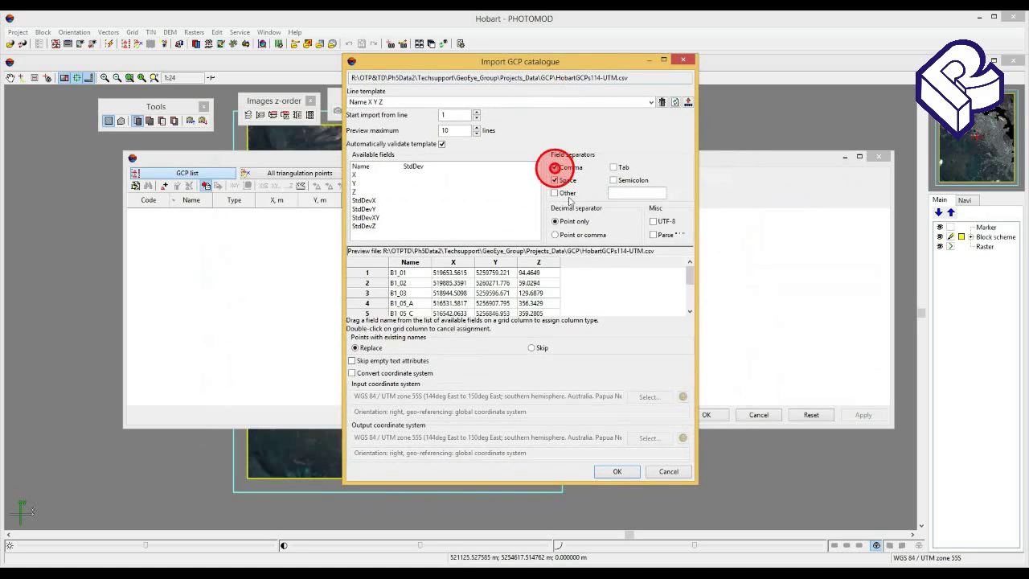
left_click(618, 472)
left_click(648, 411)
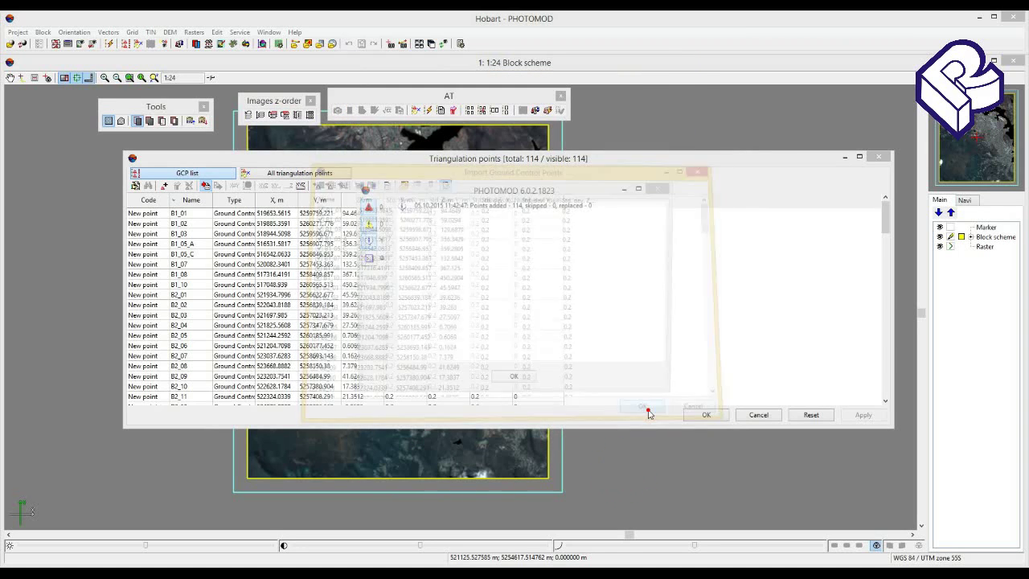
Step: Dismiss the import summary and open point B1_01 in Points measurement
left_click(512, 379)
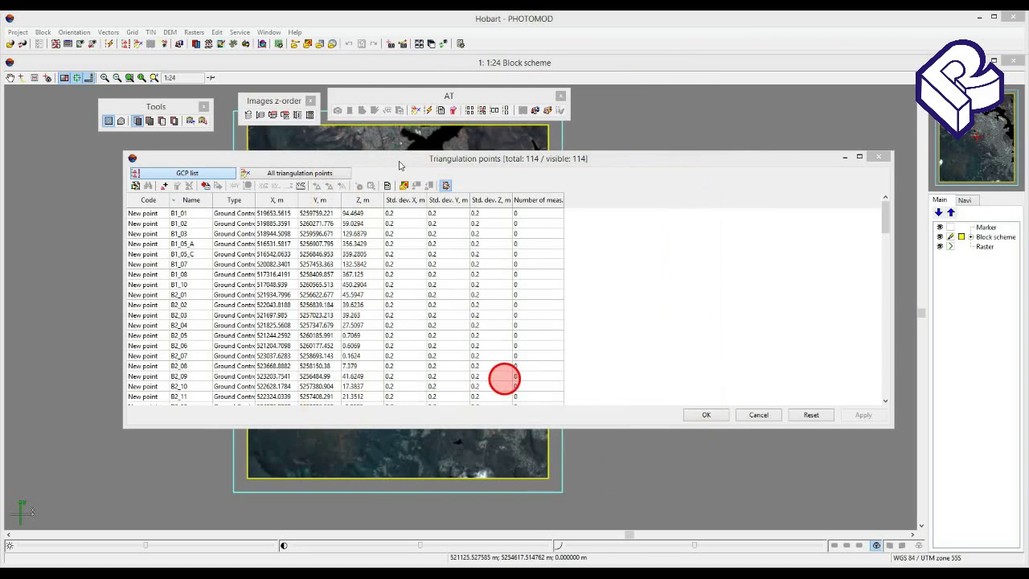
left_click_drag(399, 162, 439, 151)
double_click(218, 203)
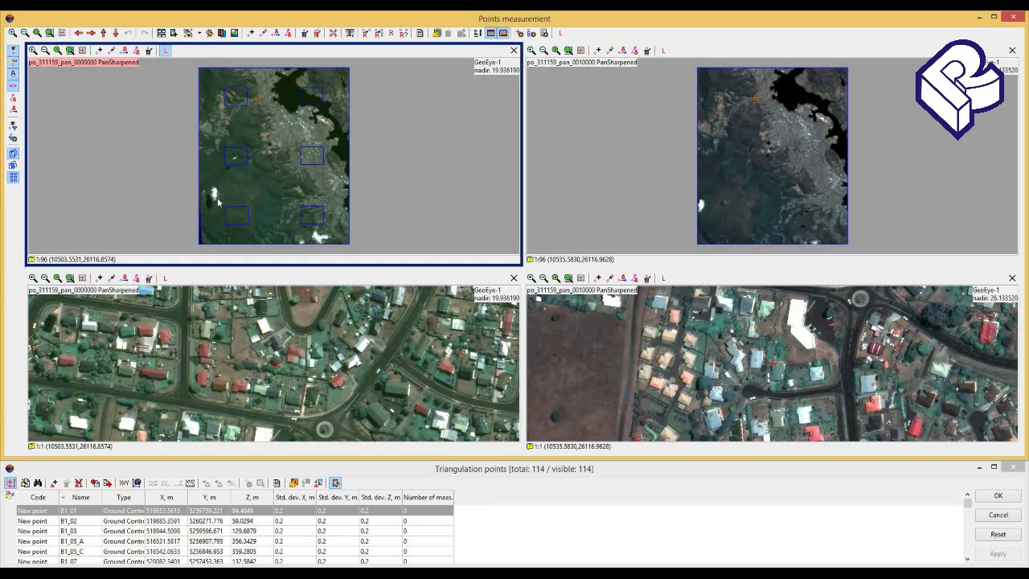
Step: Select B1_01 in the points table and bring up GCP's-Hobart.doc in Word
left_click(83, 510)
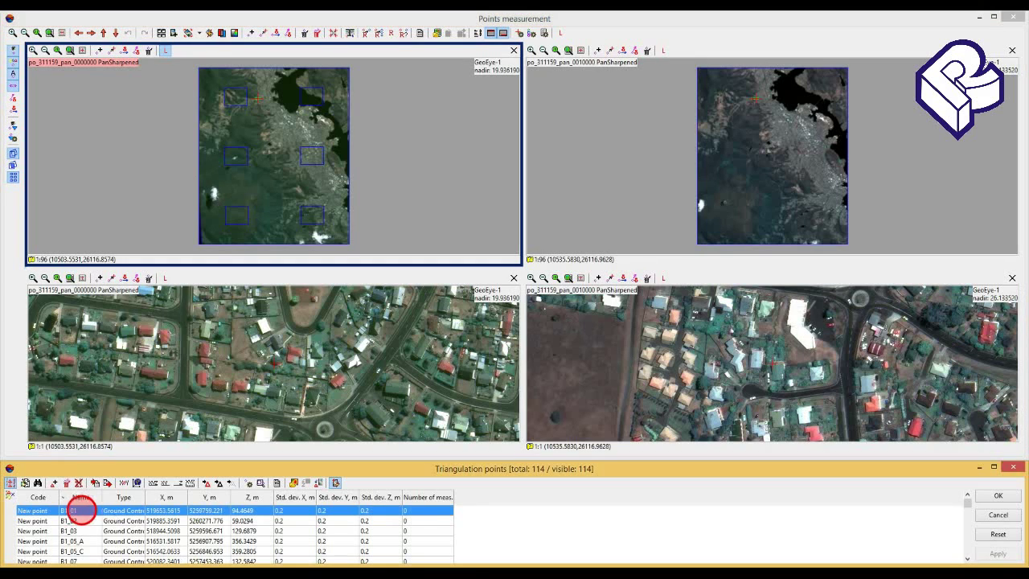
mouse_move(209, 572)
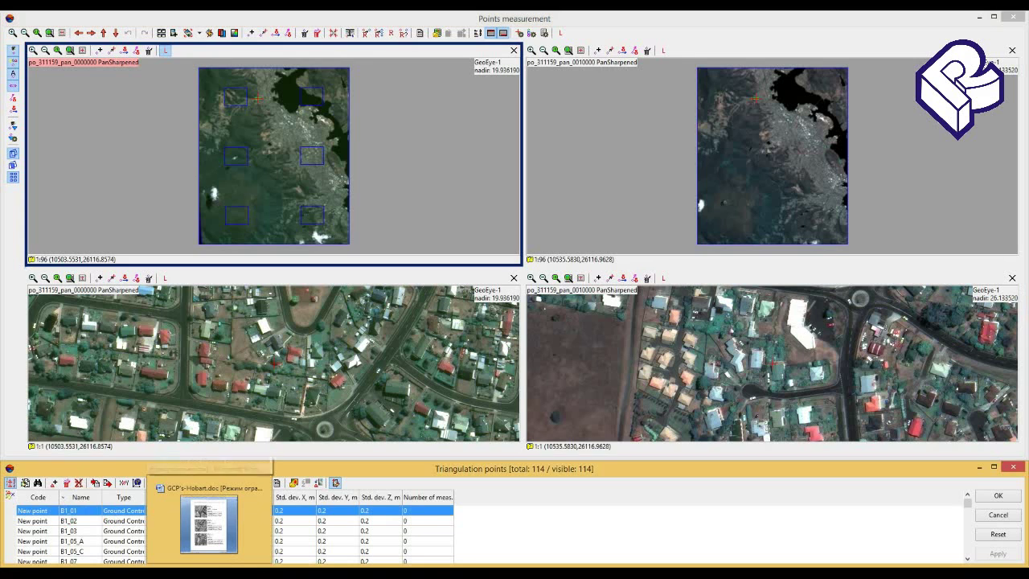
left_click(209, 524)
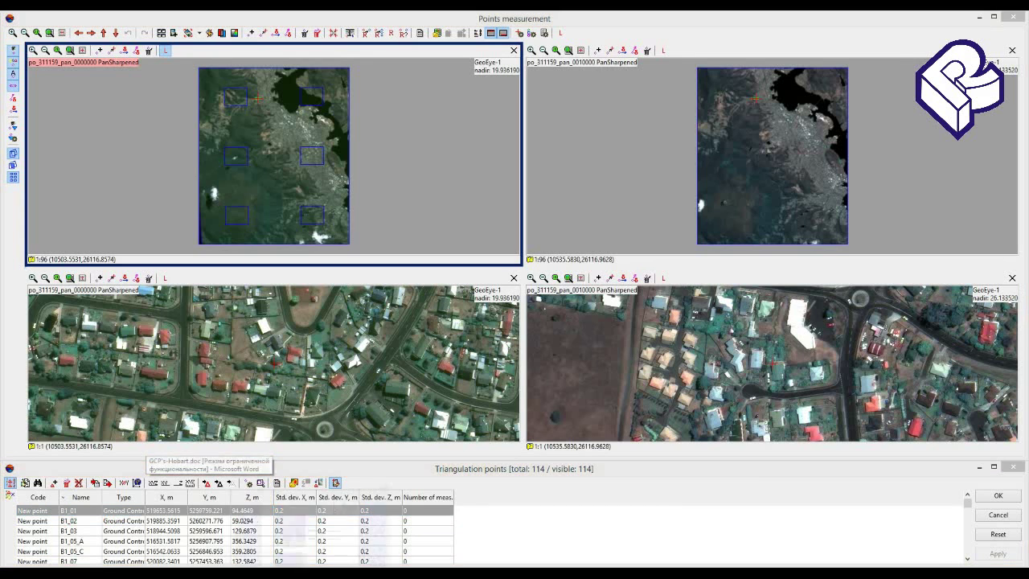
Step: Read the Word description placing B1_01 at a roundabout, then minimize Word
left_click_drag(656, 63, 720, 63)
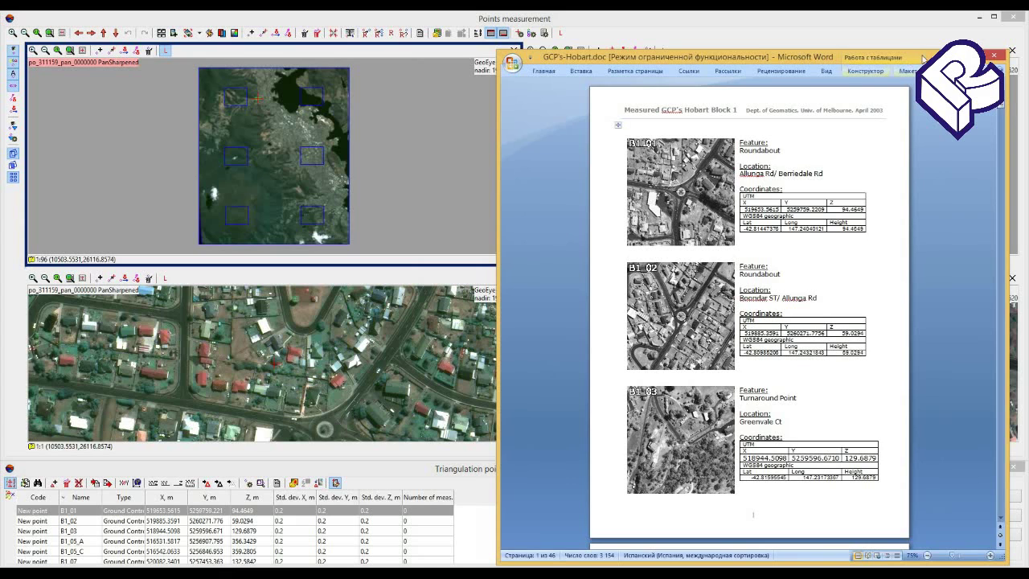
left_click(975, 56)
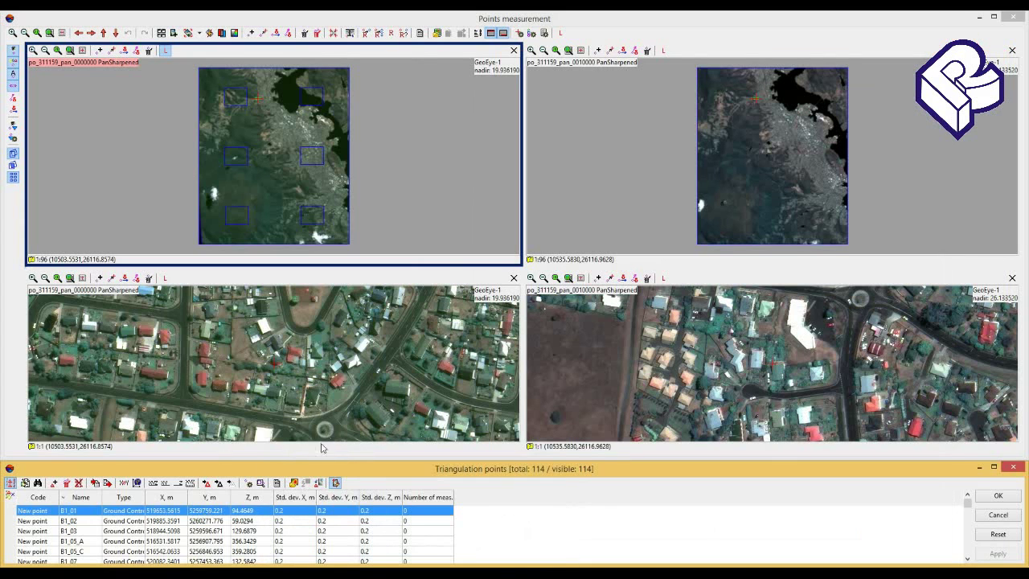
Step: Measure B1_01 at the roundabout centre on the lower-left image, set as the reference image
left_click(336, 408)
scroll(324, 391, "up", 4)
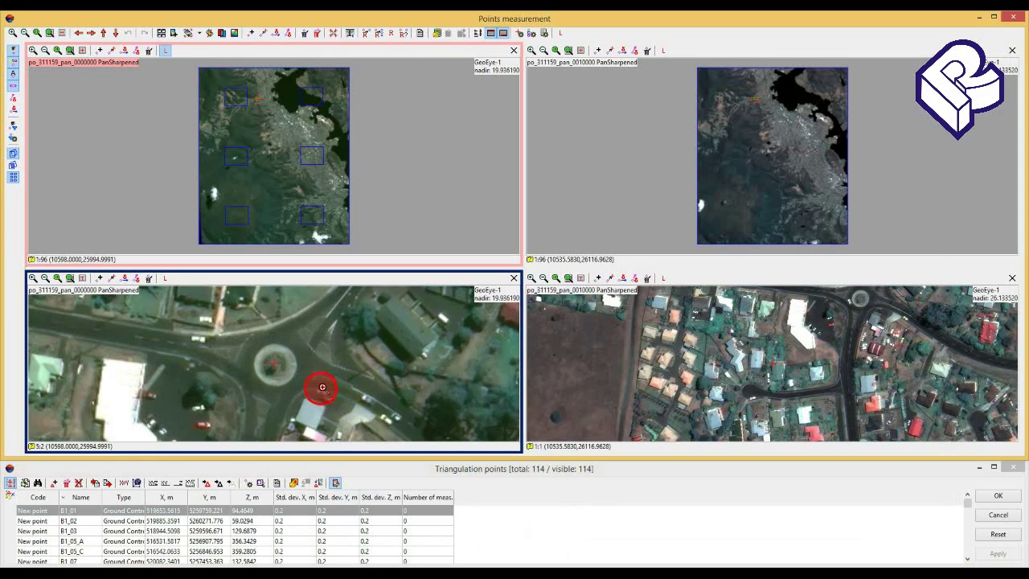
scroll(291, 374, "up", 1)
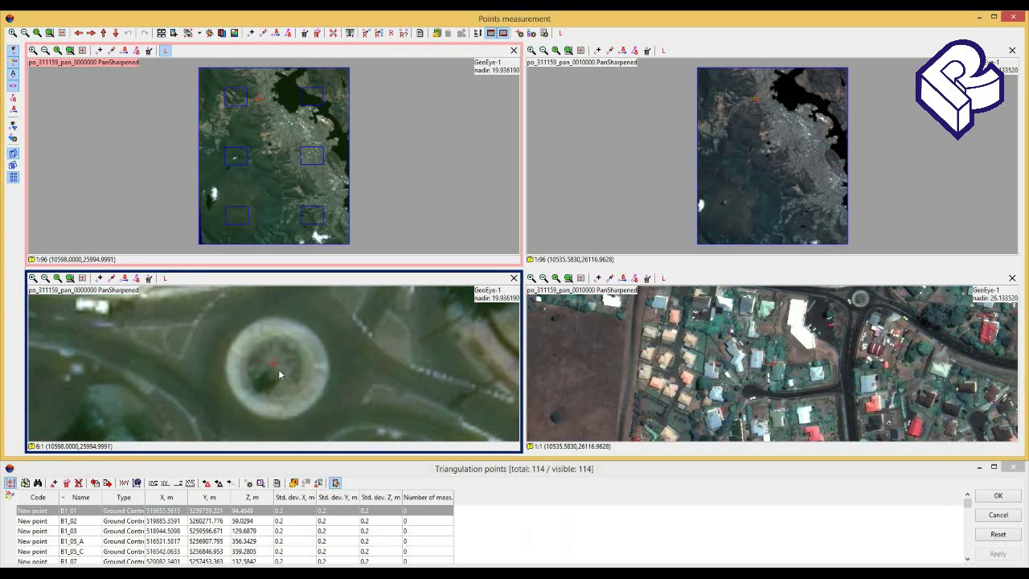
left_click(278, 369)
left_click(165, 279)
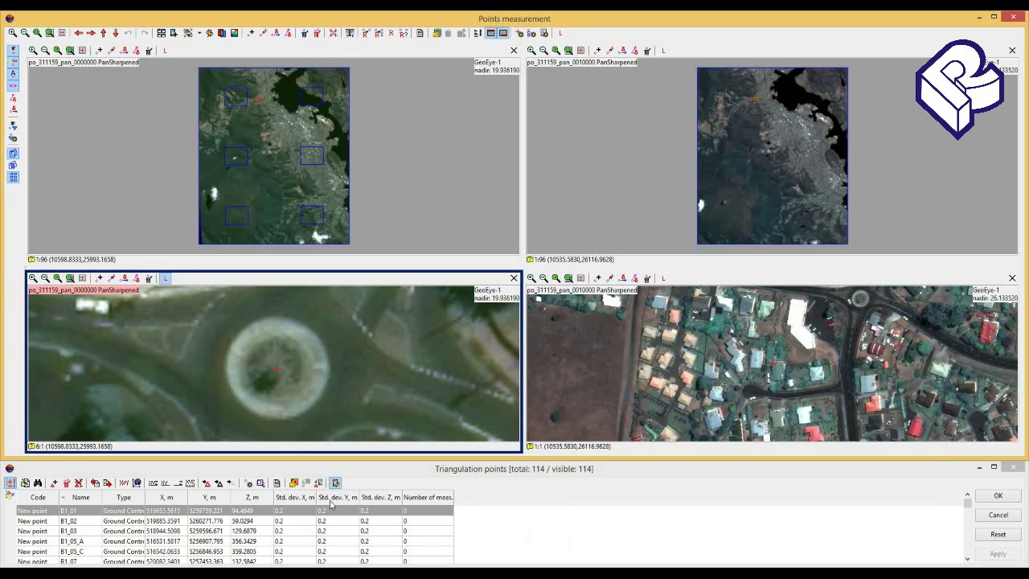
key("Insert")
Step: Auto-match B1_01 on the right image and accept its two measurements
left_click_drag(855, 363, 738, 417)
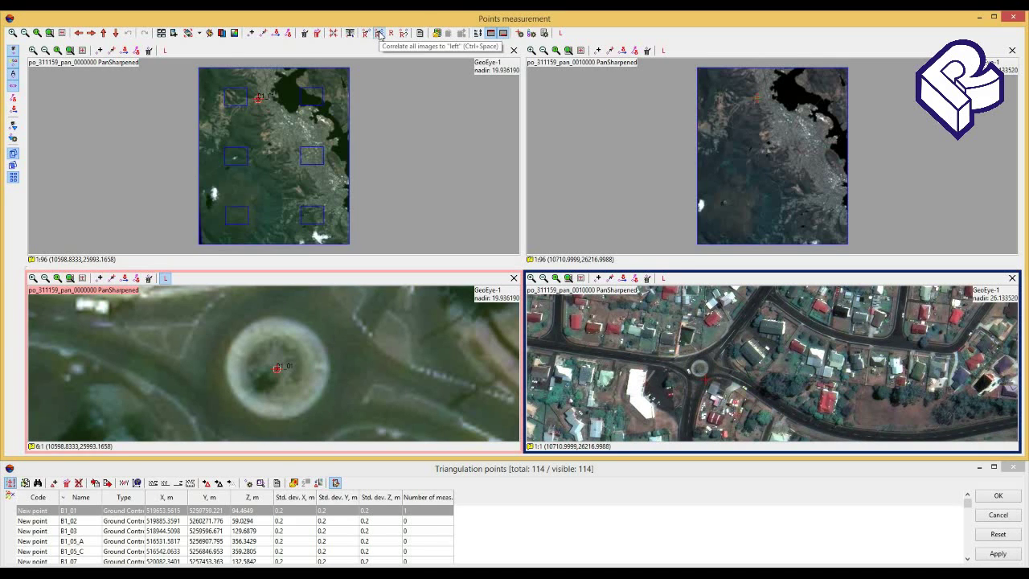
left_click(381, 37)
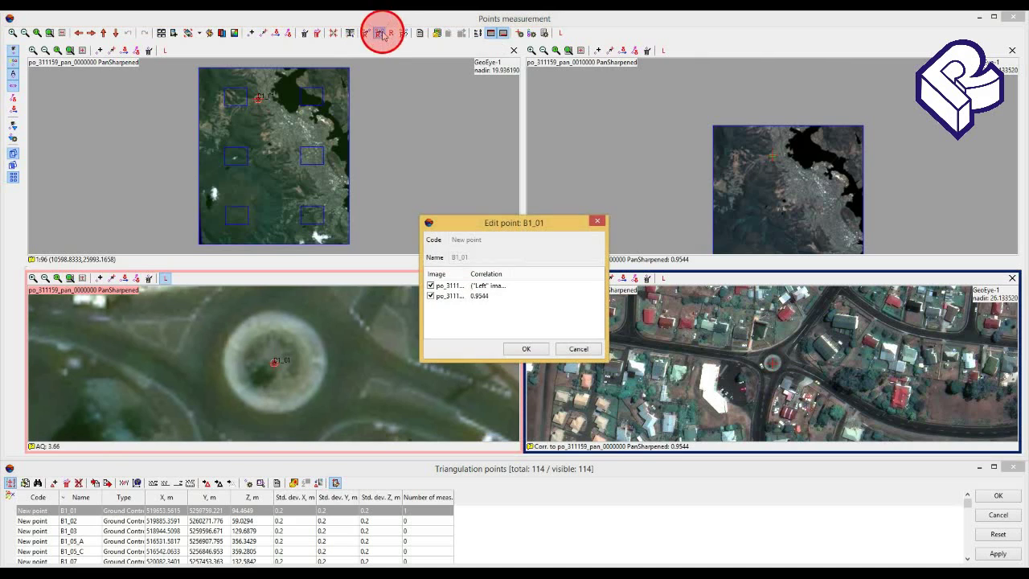
left_click_drag(482, 230, 465, 234)
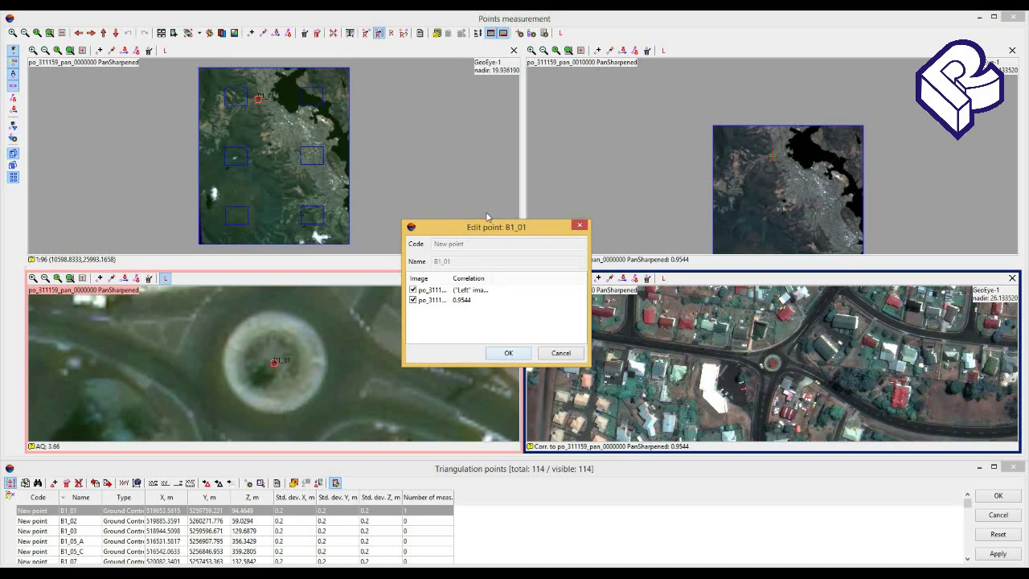
left_click_drag(488, 229, 484, 205)
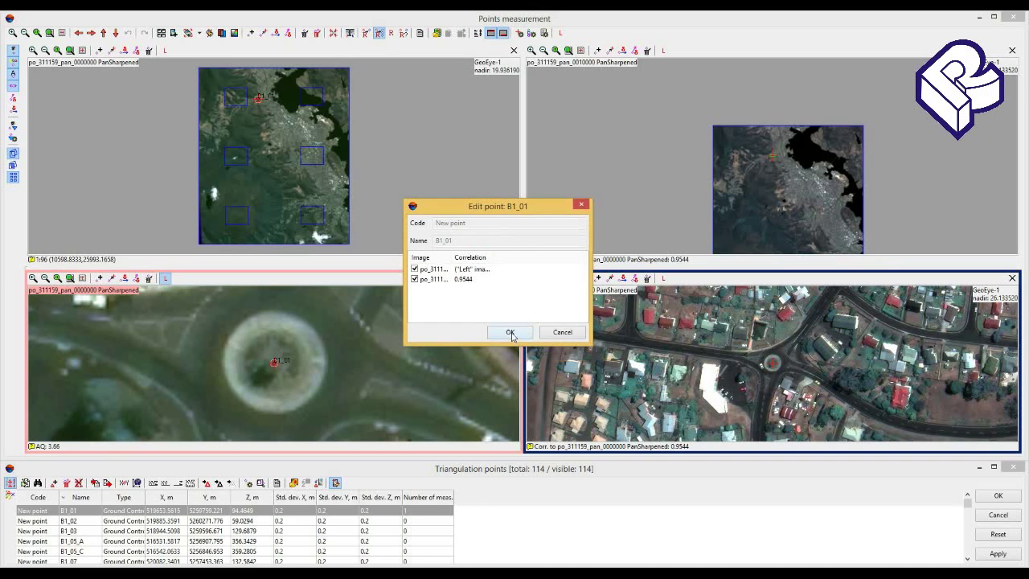
left_click(511, 334)
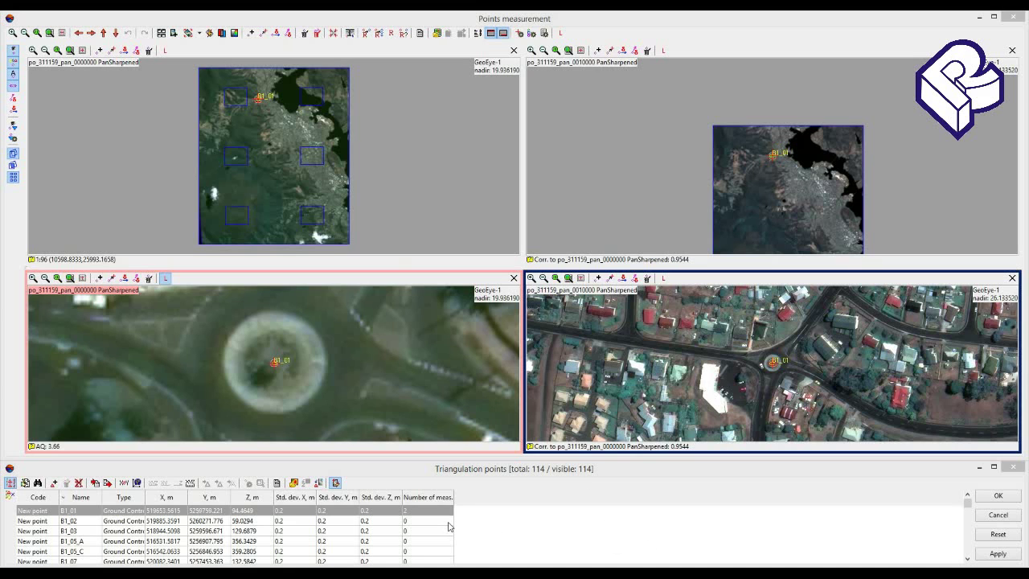
Step: Close the Points measurement window and clear all existing ground control points
left_click(1016, 18)
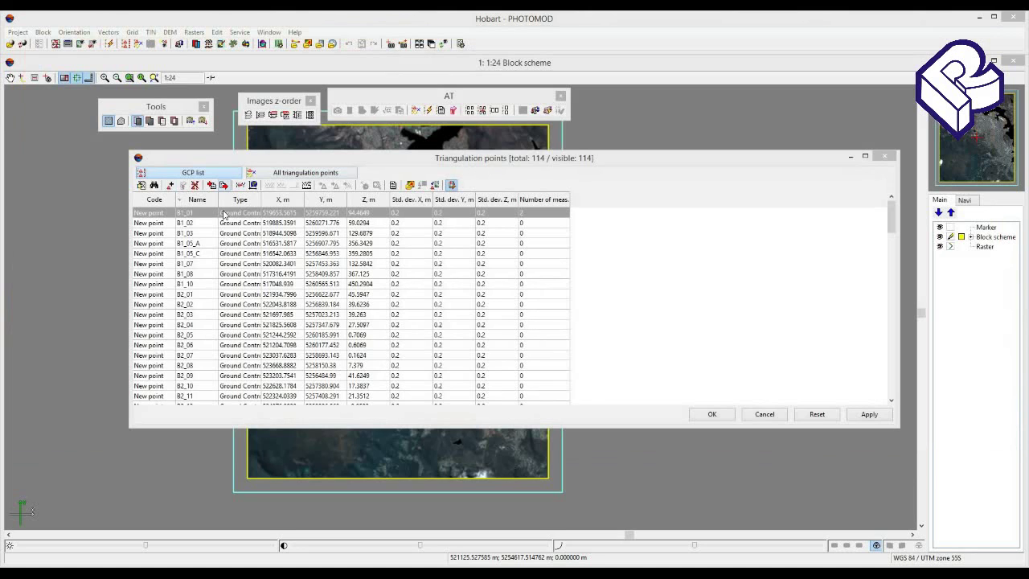
left_click(194, 185)
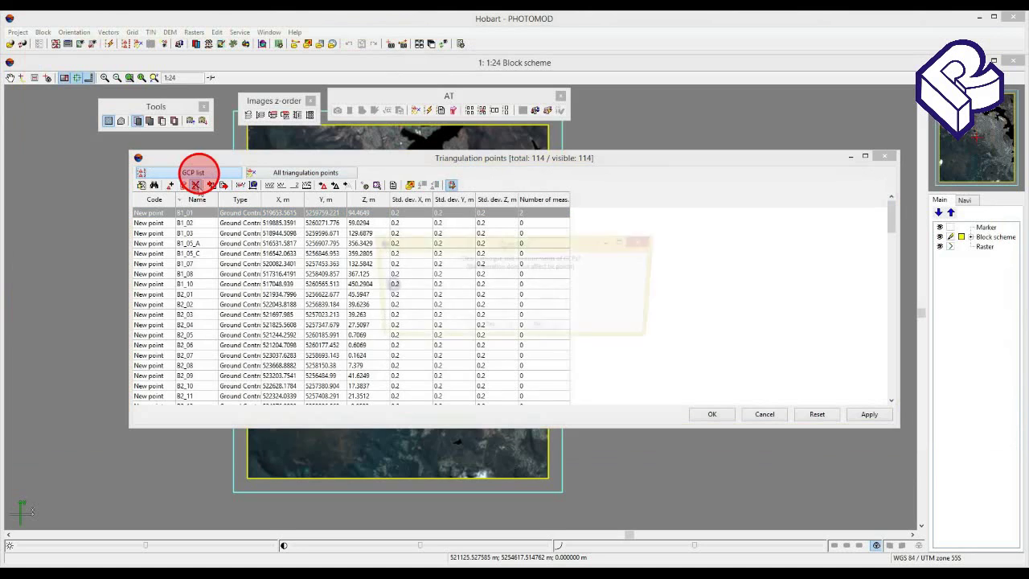
left_click(498, 328)
Step: Import the points from GeoEye_Hobart1.x-points using the X-Points format
left_click(304, 172)
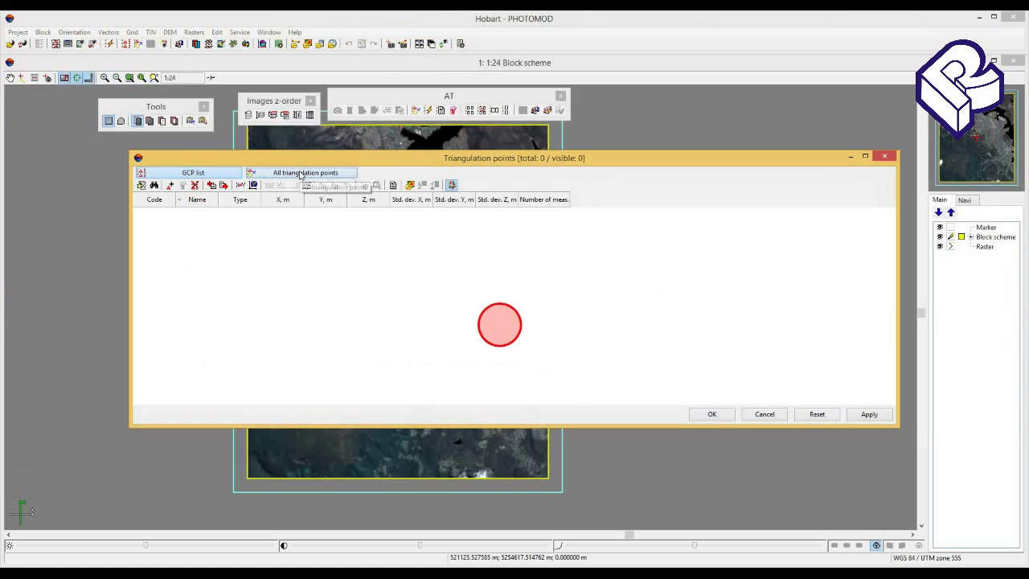
left_click(254, 186)
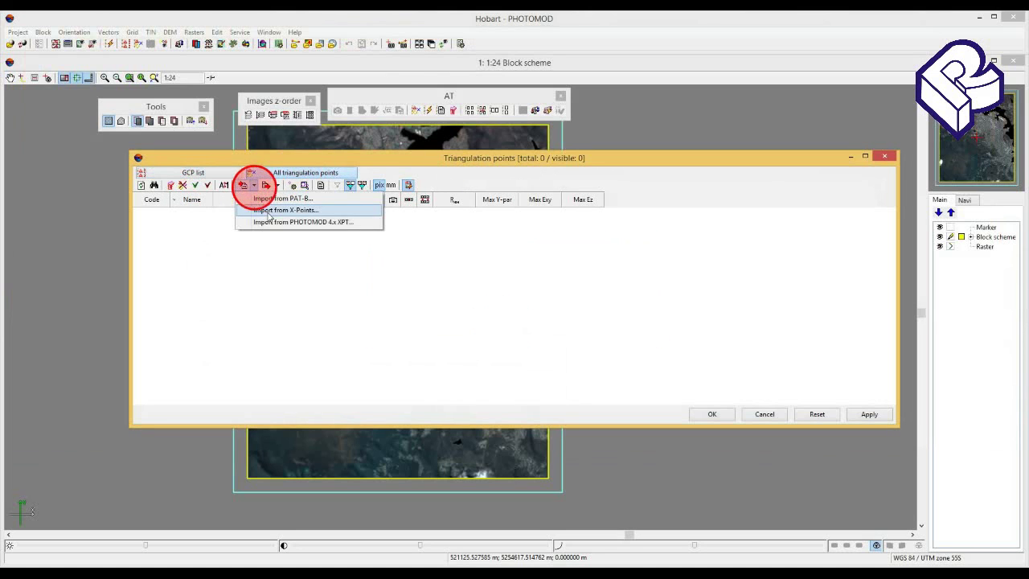
left_click(274, 210)
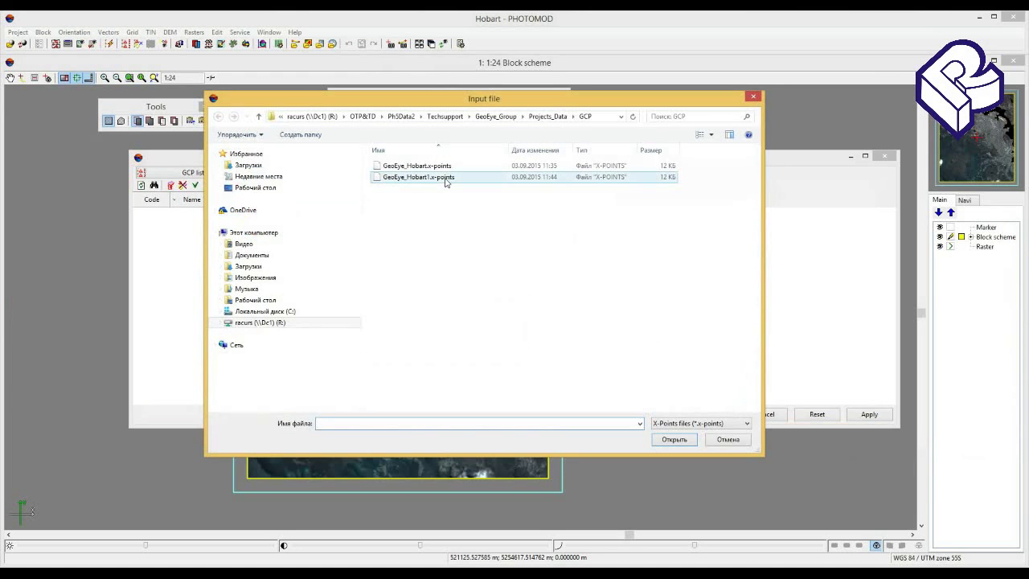
left_click(444, 178)
left_click(670, 440)
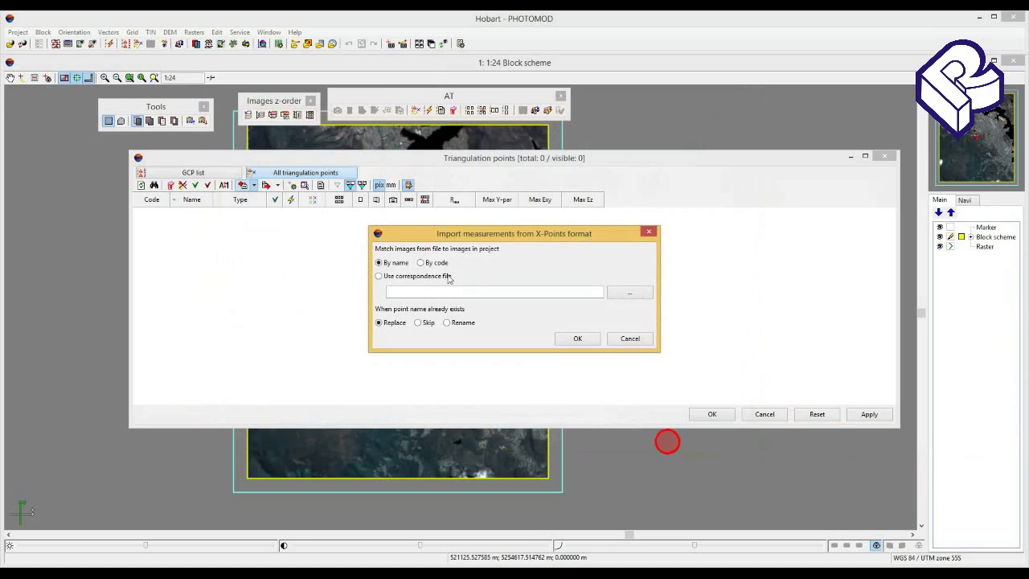
left_click(420, 263)
left_click(578, 340)
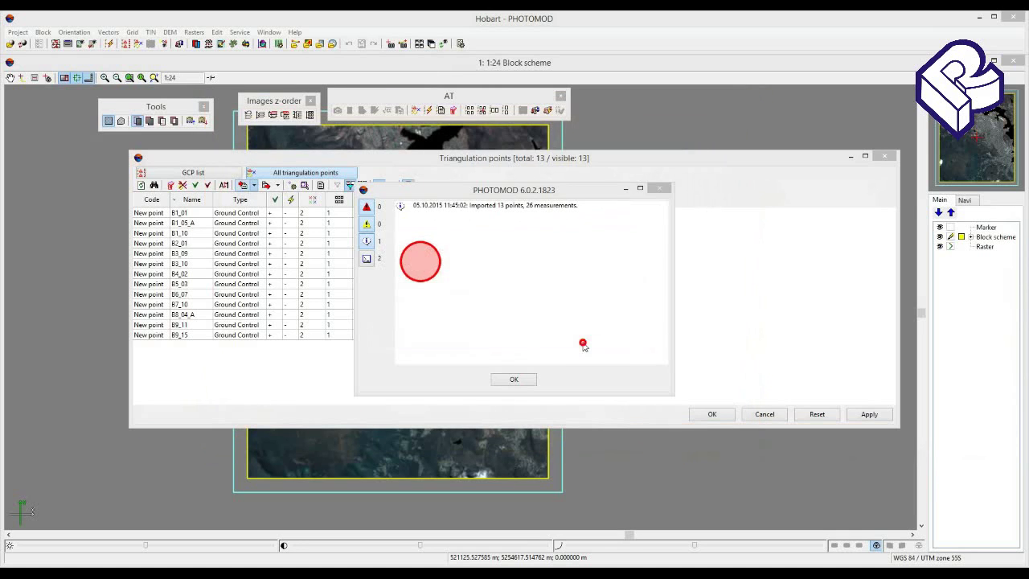
left_click(514, 379)
Step: Check imported control point B1_01 on the images and accept the measurements
left_click(204, 174)
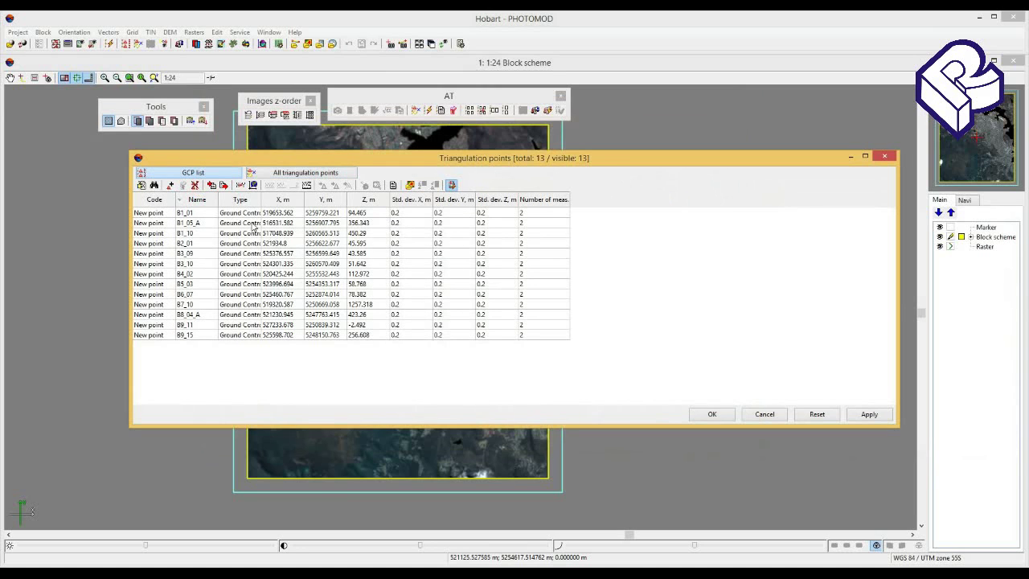
double_click(252, 213)
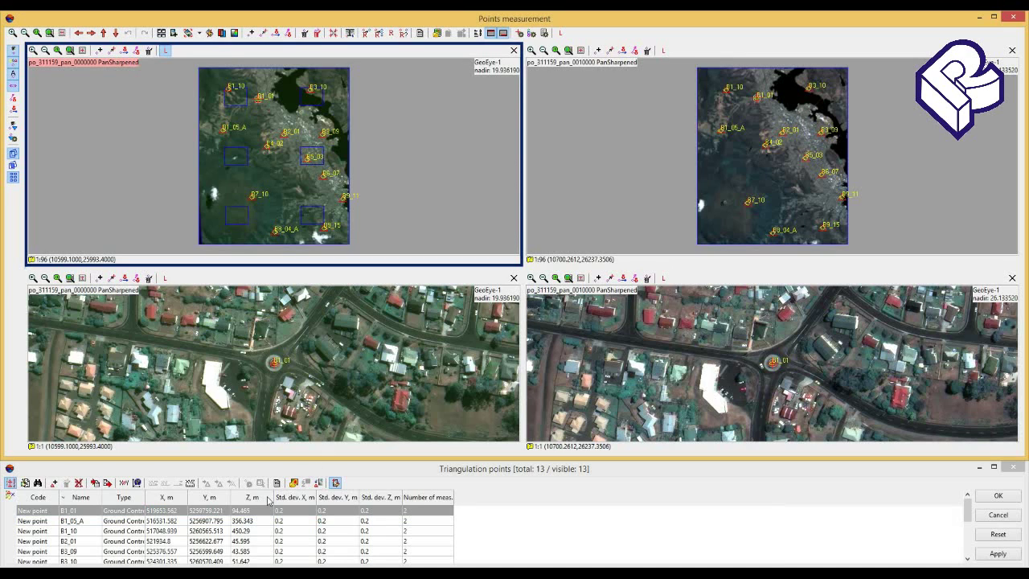
left_click(1010, 503)
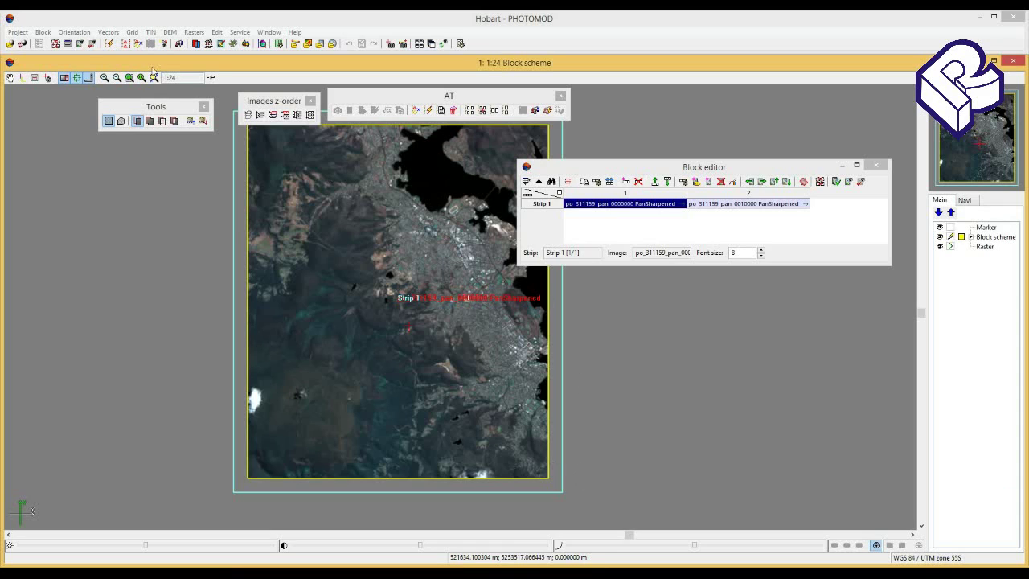
Step: Run the block adjustment and bring up the adjustment and report parameters
left_click(179, 43)
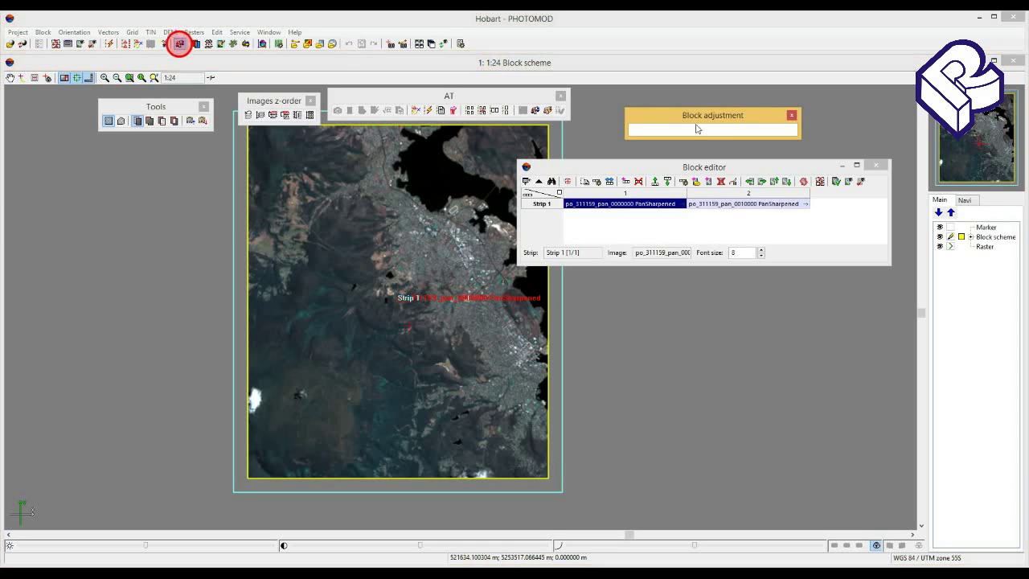
left_click(877, 164)
left_click_drag(667, 219, 724, 217)
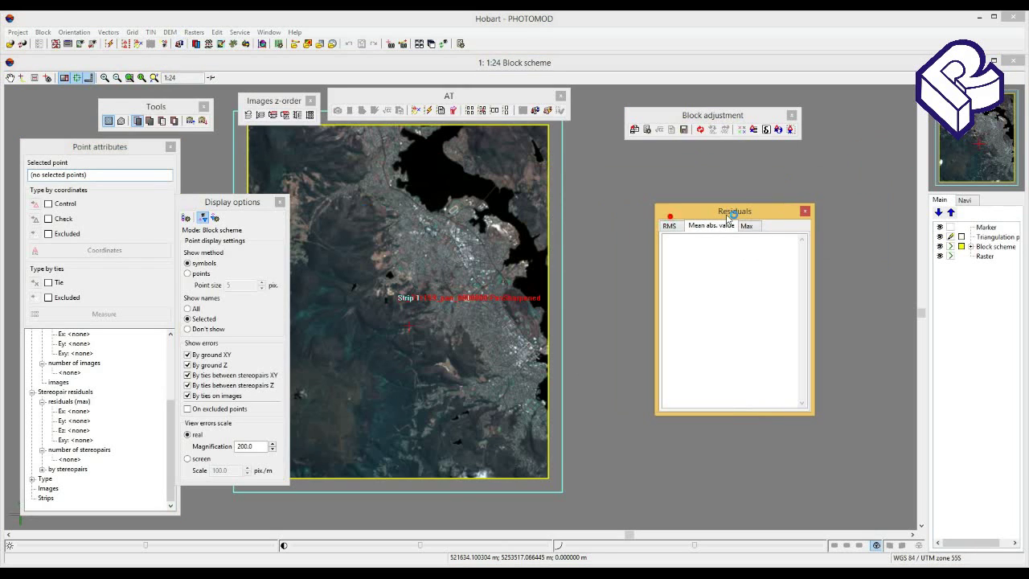
left_click_drag(682, 115, 670, 113)
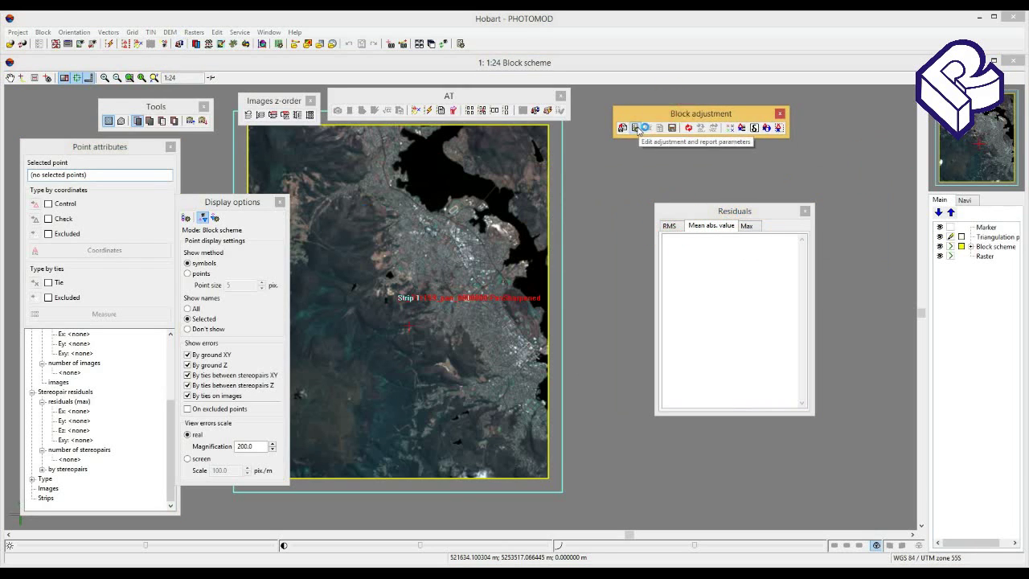
left_click(636, 128)
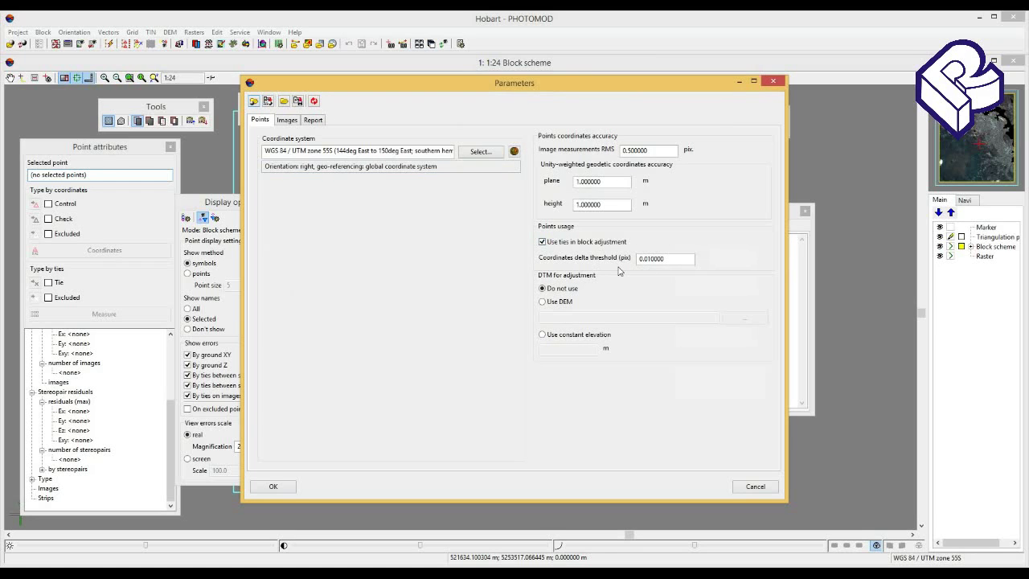
Step: Set the coordinates delta threshold to 0.1 pixels and choose Use DEM
left_click_drag(647, 259, 675, 260)
key("BackSpace")
key("BackSpace")
type("1")
left_click(543, 302)
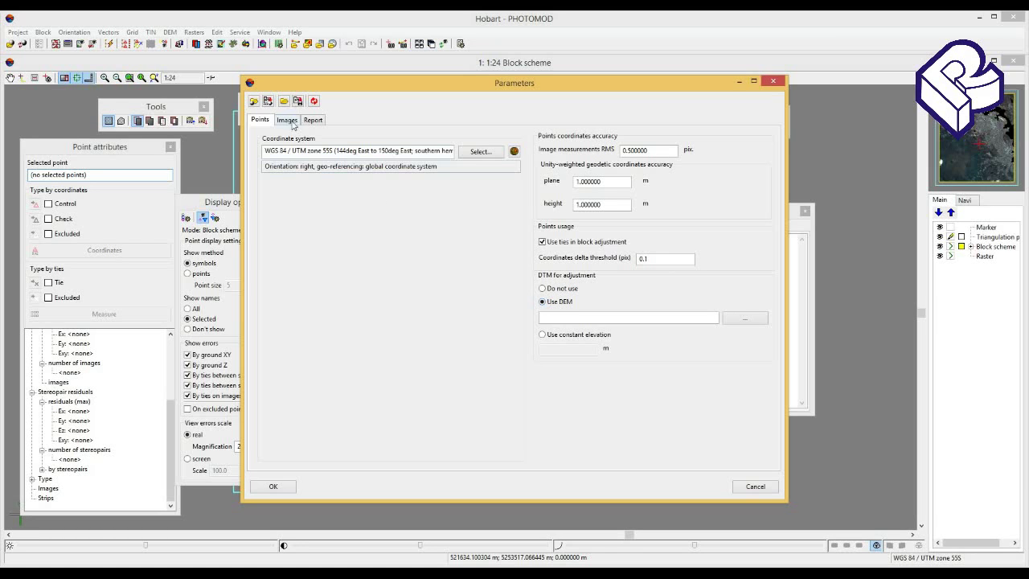
Step: Set DTM for adjustment to Do not use and view the Images tab settings
left_click(544, 288)
left_click(290, 120)
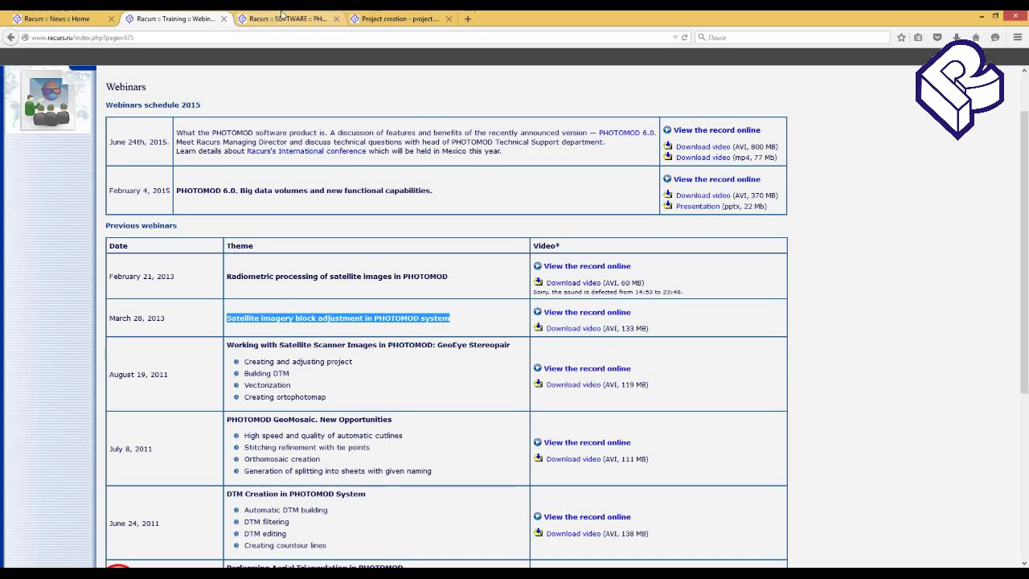
Step: Look up GeoEye-1 in the Project creation PDF's formats table (section 5.3.2), then return to PHOTOMOD
left_click(281, 18)
left_click(388, 16)
scroll(419, 164, "up", 1)
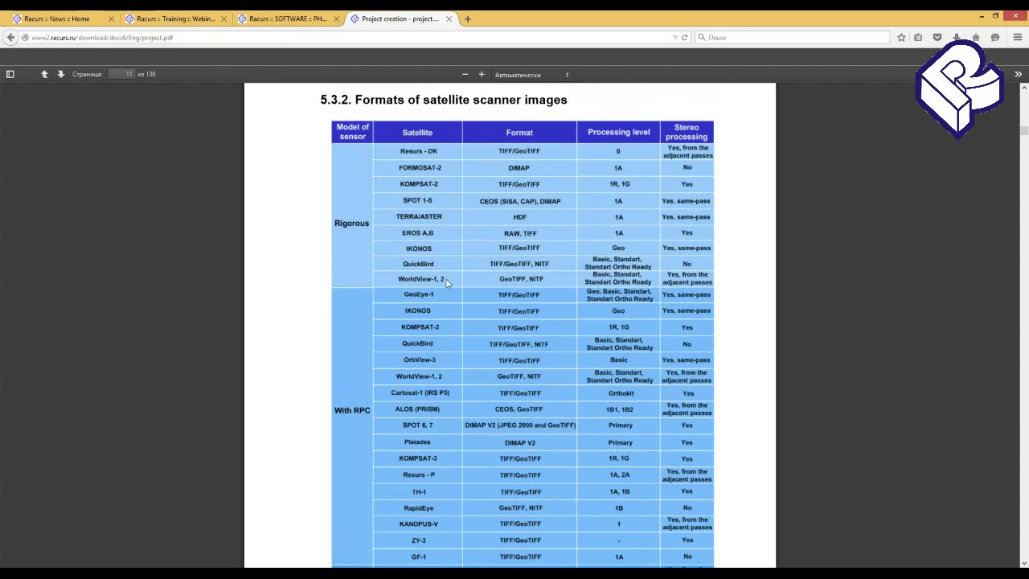
key("alt+Tab")
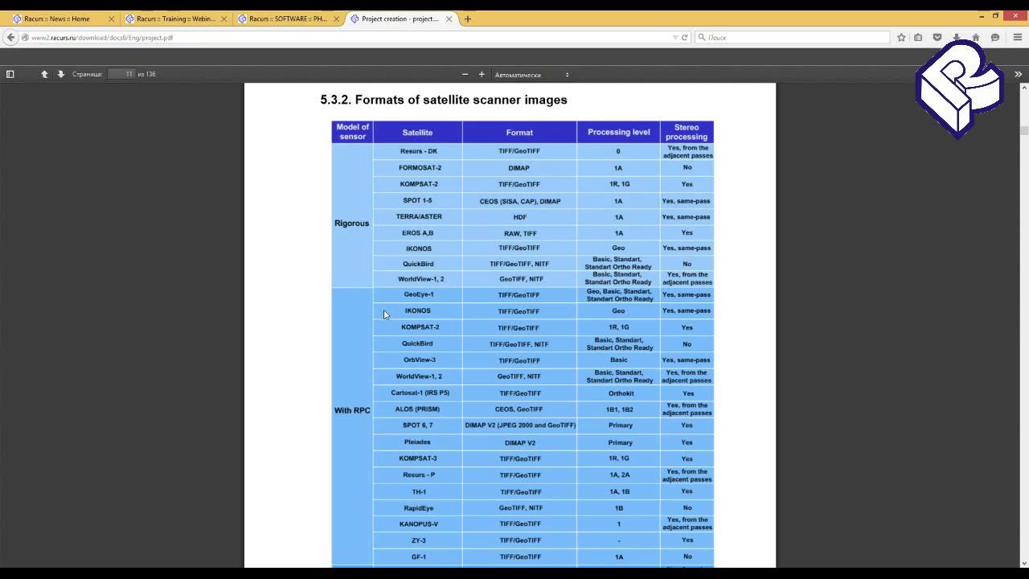
Step: Scroll the PDF's Fig. 5 formats table to find GeoEye-1 listed under With RPC
scroll(384, 314, "down", 3)
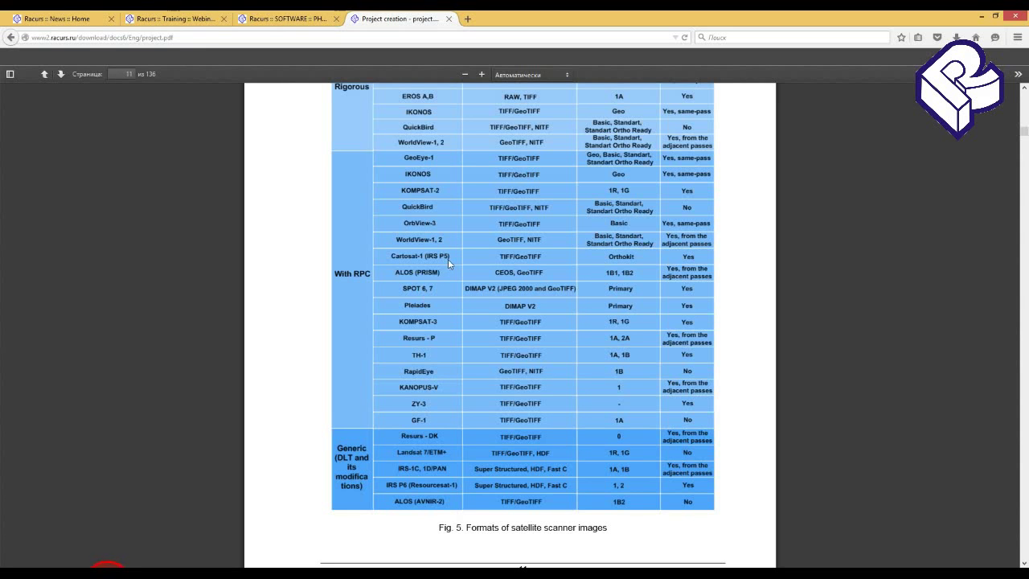
Step: Scroll the manual to Fig. 7's recommended control, check and tie point counts for RPC
scroll(484, 308, "down", 2)
scroll(485, 310, "down", 6)
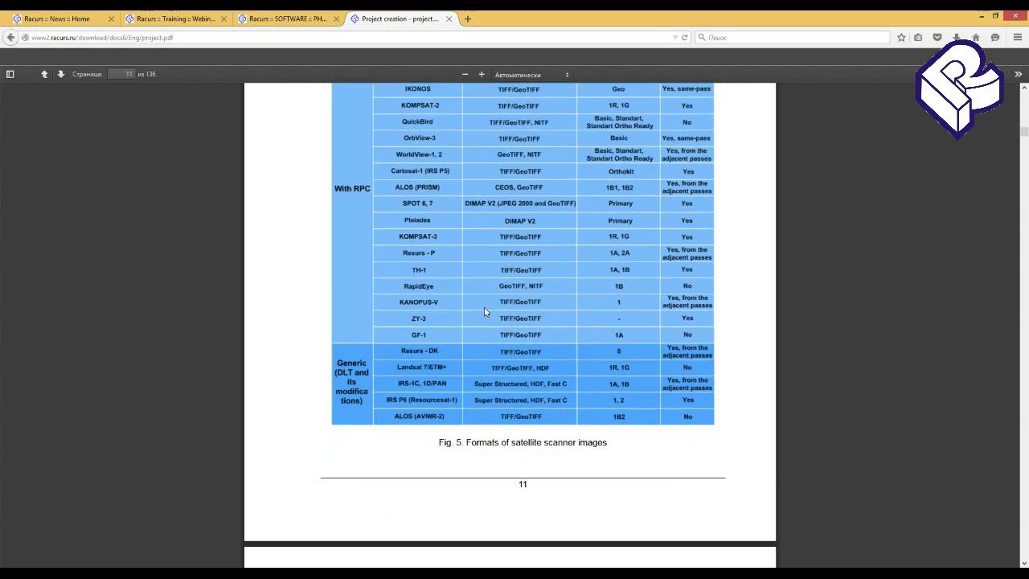
scroll(484, 312, "down", 5)
scroll(485, 312, "down", 5)
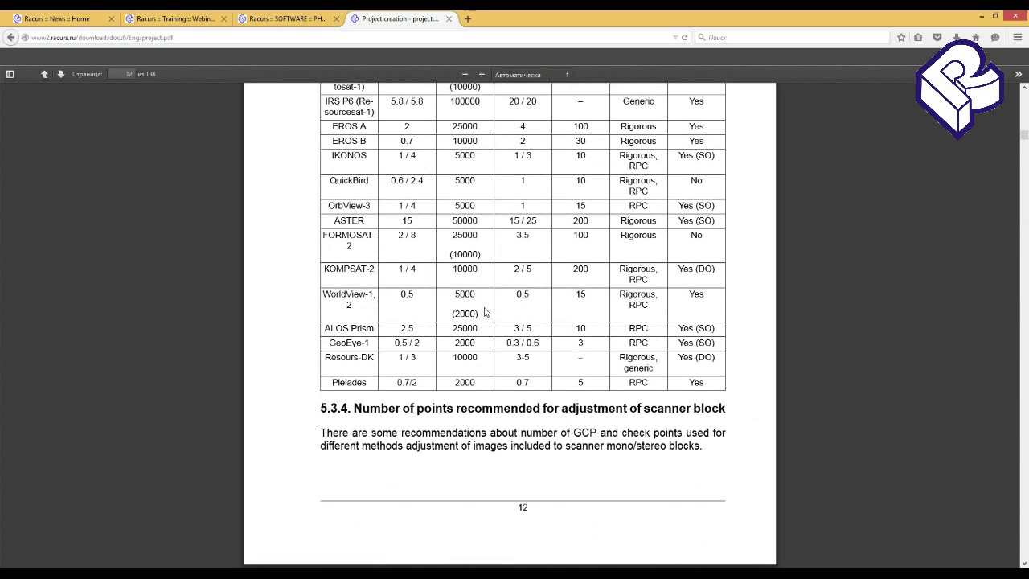
scroll(485, 311, "down", 8)
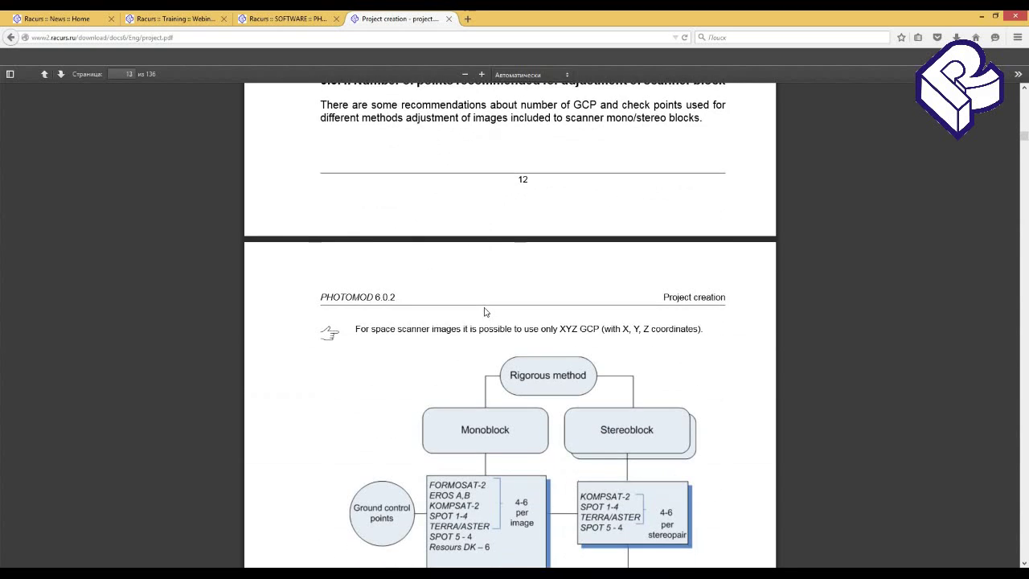
scroll(490, 290, "down", 1)
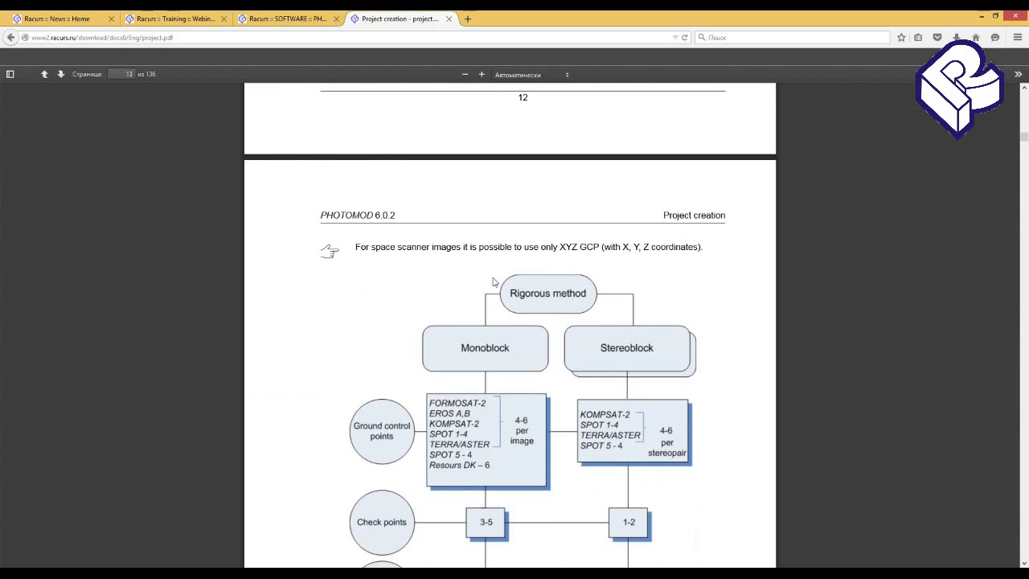
scroll(493, 282, "down", 3)
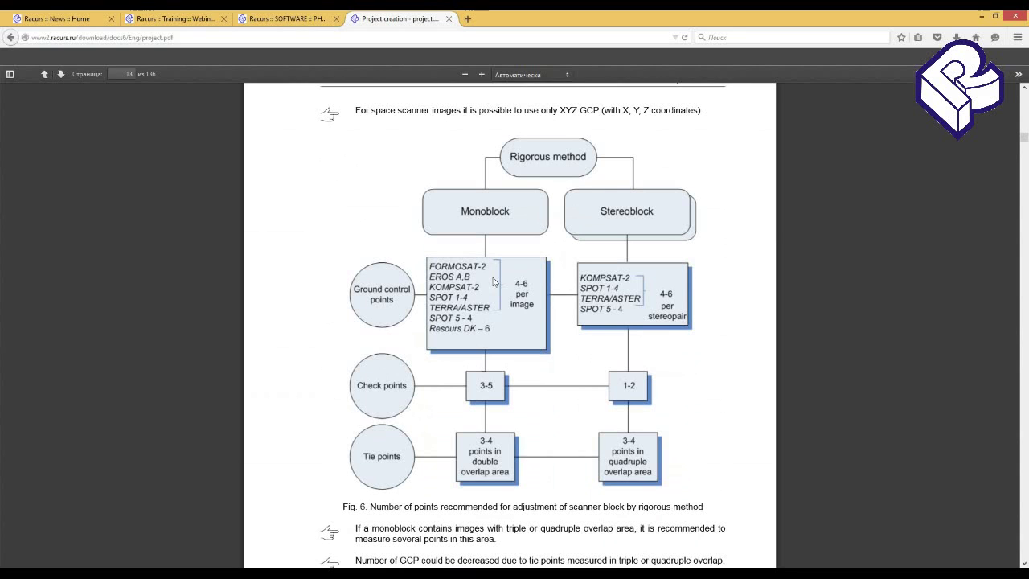
scroll(494, 282, "down", 14)
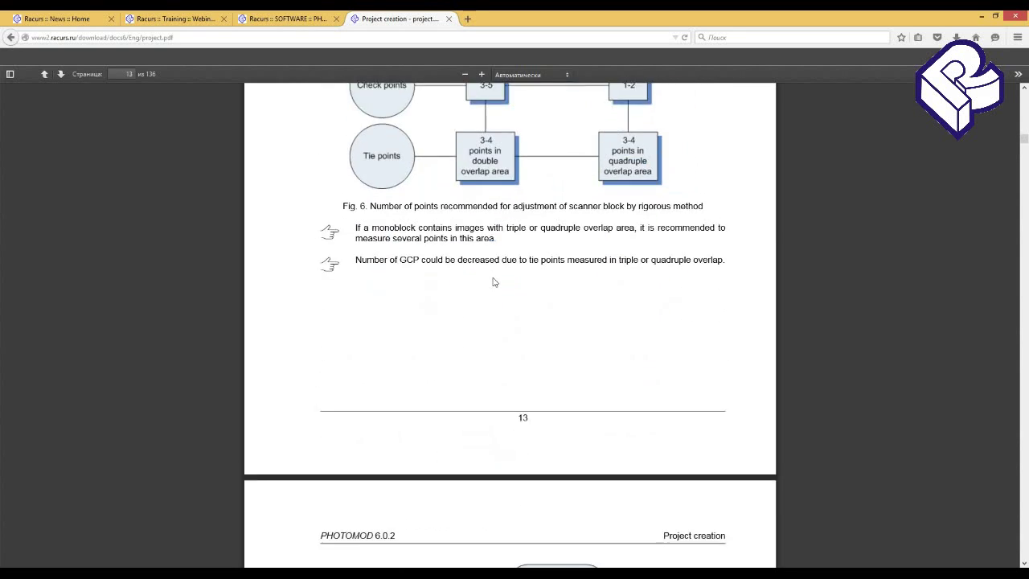
scroll(640, 351, "down", 1)
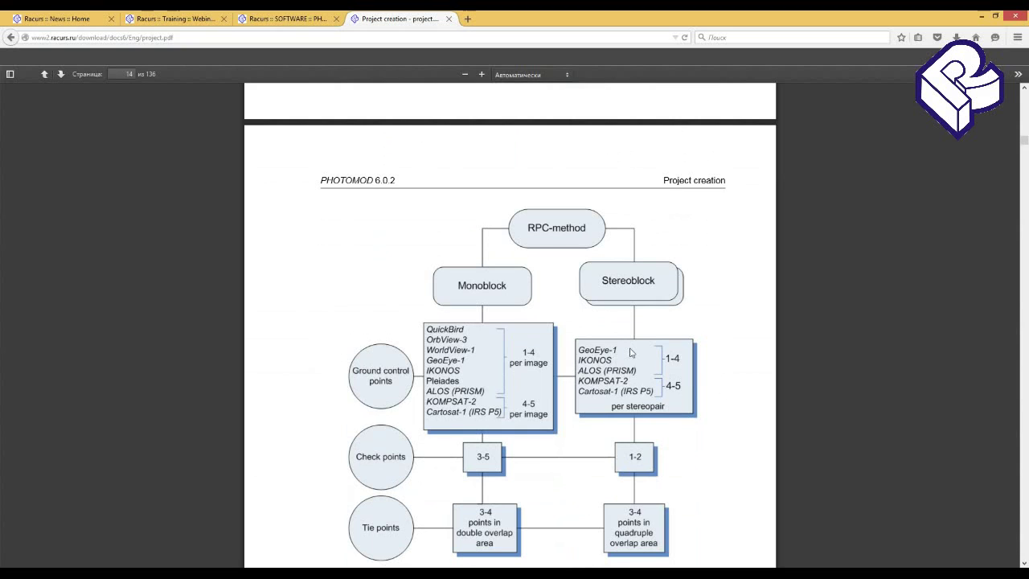
scroll(631, 351, "down", 1)
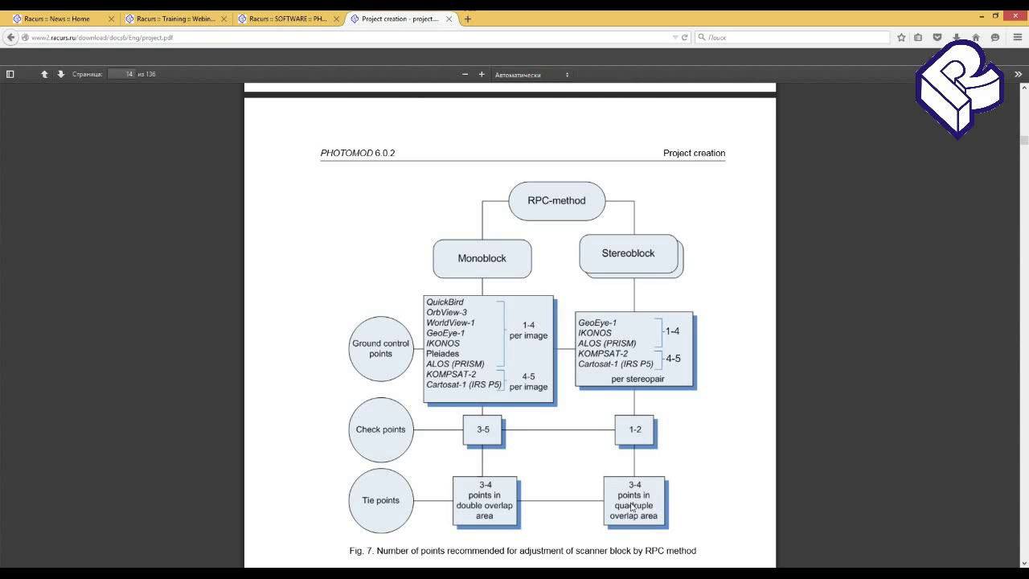
scroll(635, 505, "down", 1)
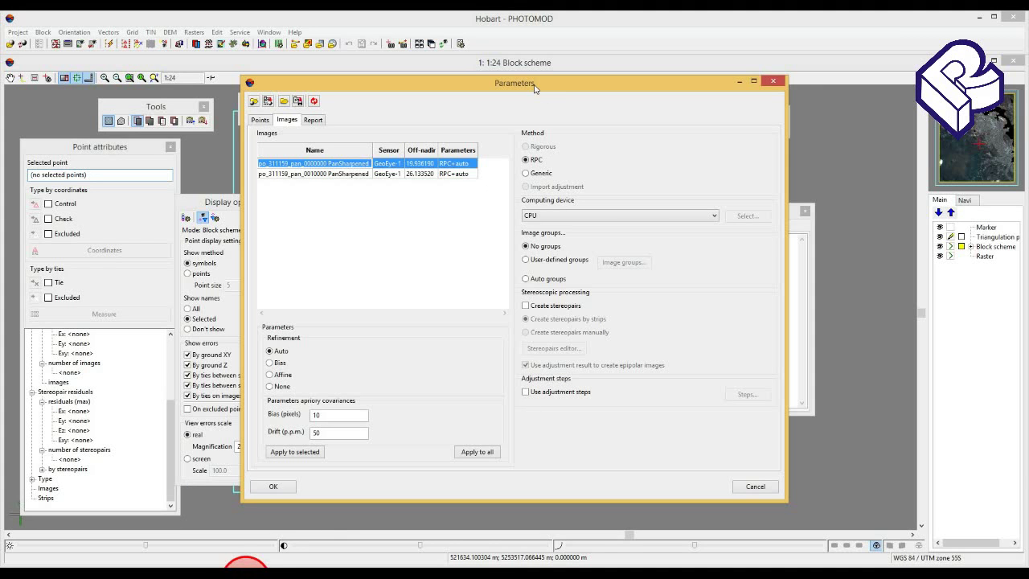
left_click_drag(534, 89, 546, 77)
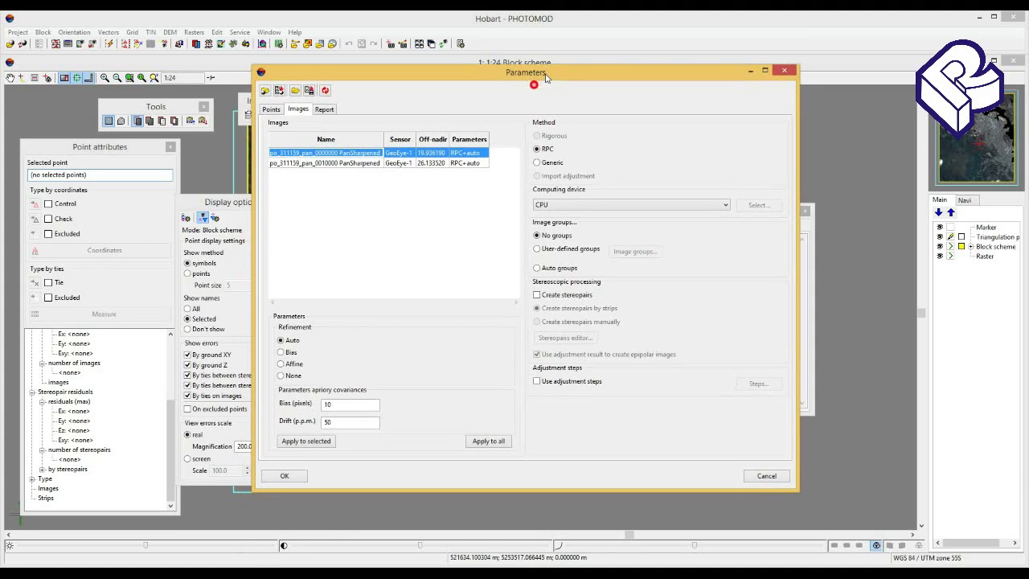
left_click(567, 208)
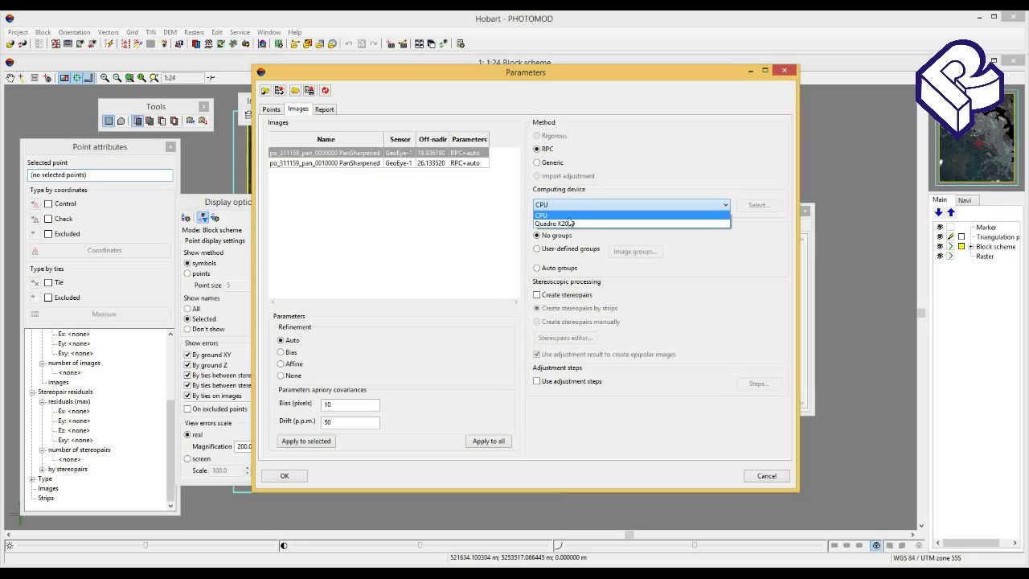
left_click(569, 219)
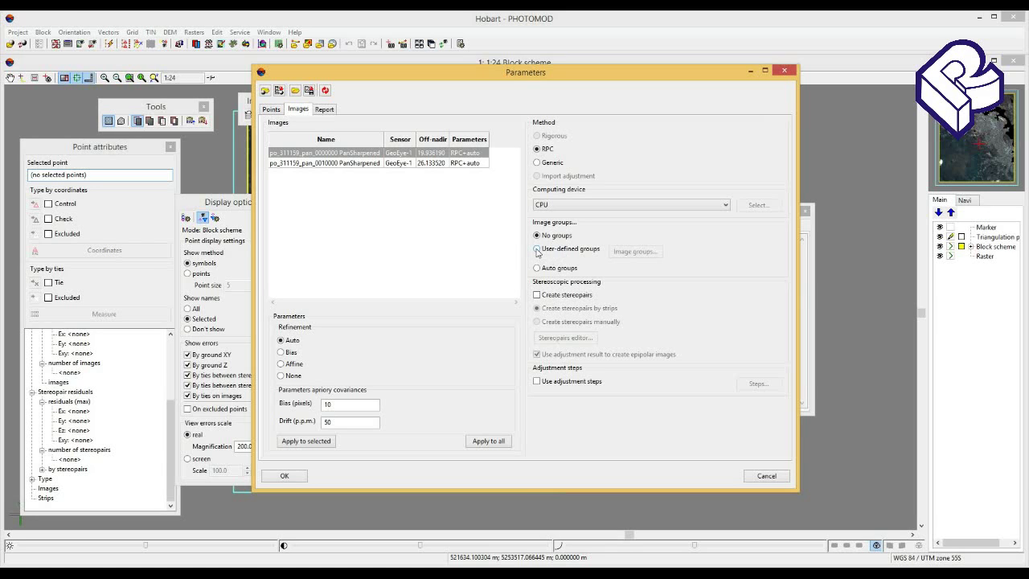
Step: Select User-defined groups and look over the Image groups editor before closing it
left_click(537, 250)
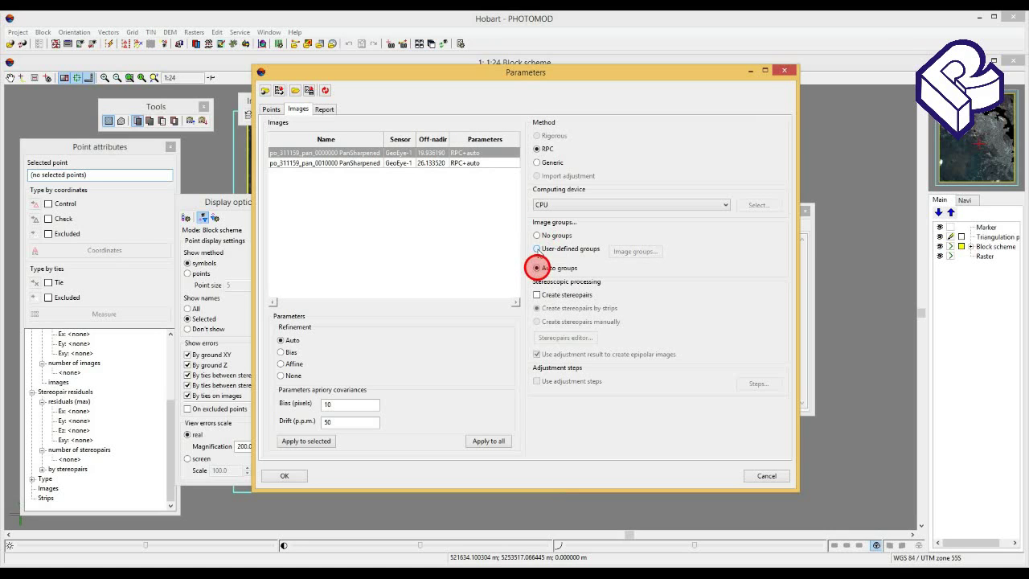
left_click(629, 251)
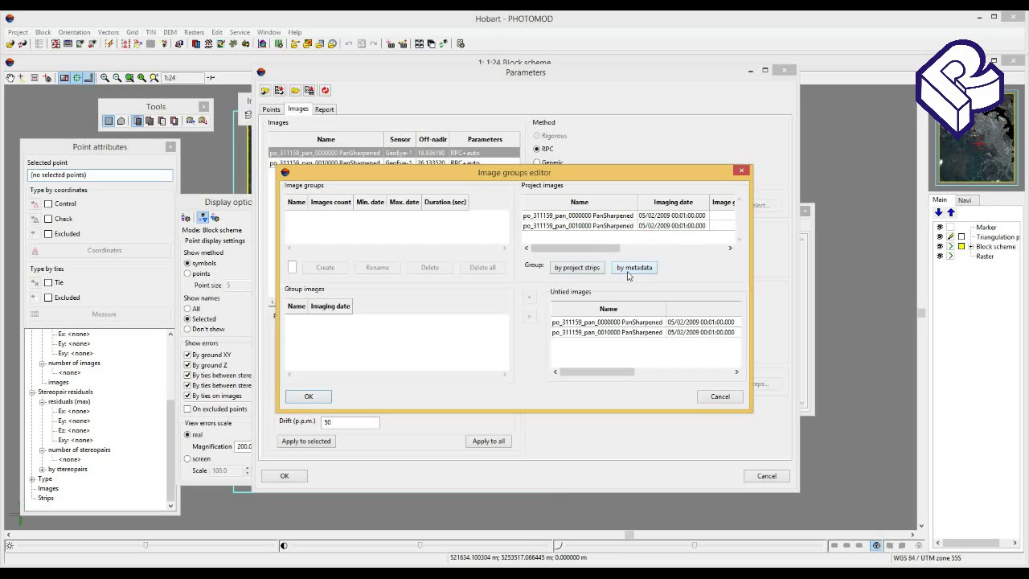
left_click(741, 171)
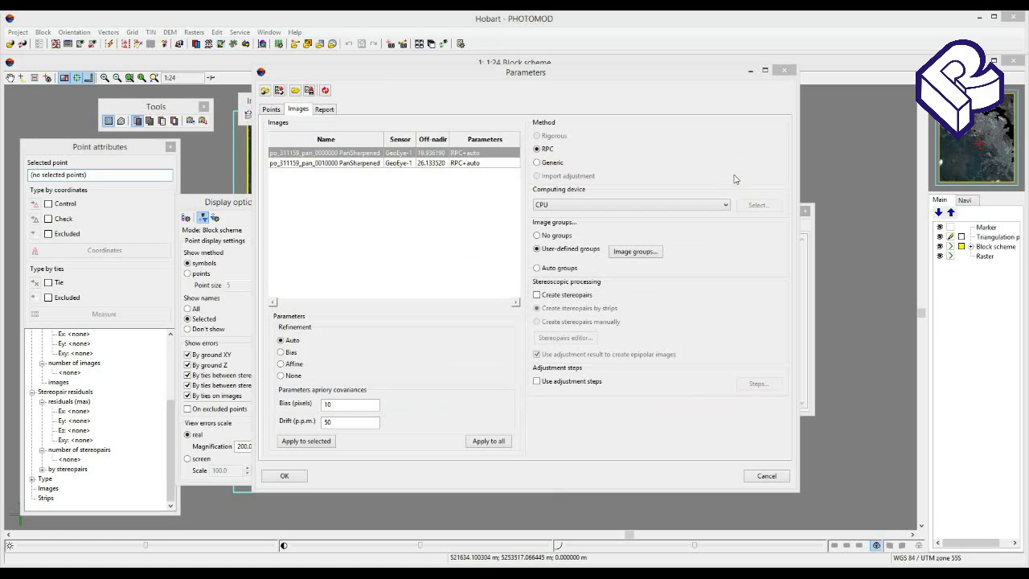
Step: Return image groups to No groups and create stereopairs by strips instead of manually
left_click(538, 235)
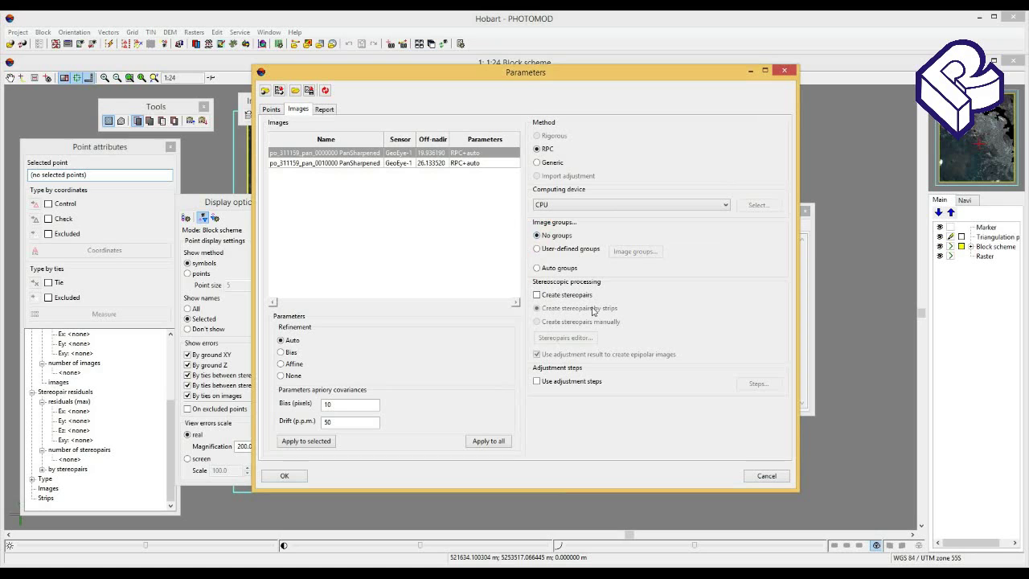
left_click(537, 294)
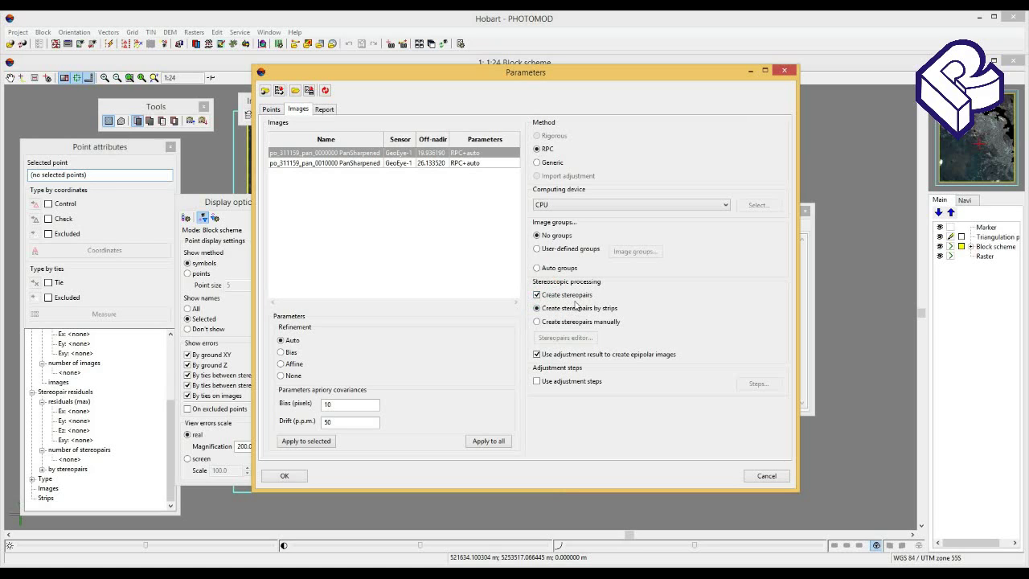
left_click(536, 321)
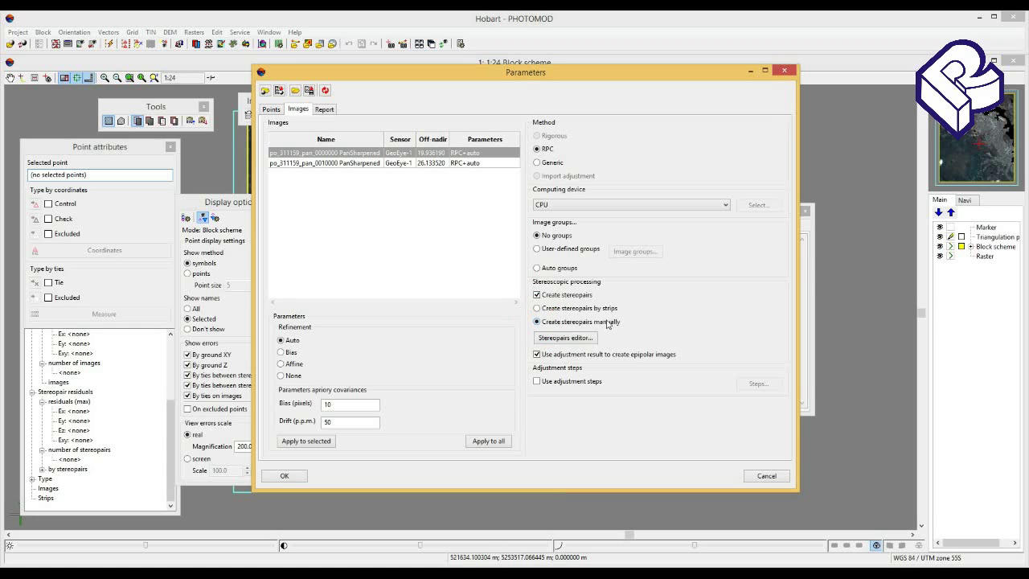
left_click(591, 340)
left_click(664, 433)
left_click(537, 309)
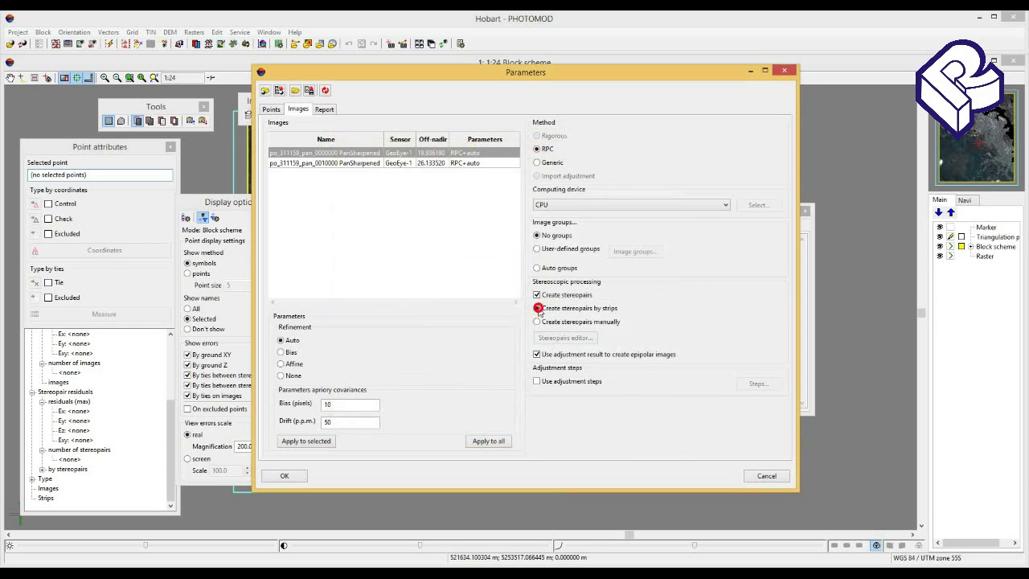
left_click(536, 354)
left_click(281, 352)
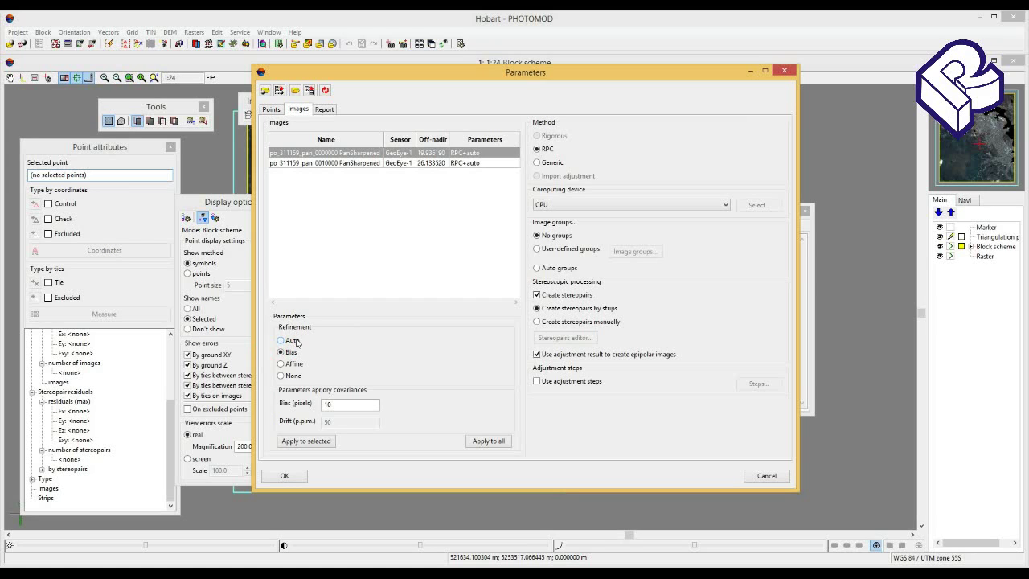
left_click(281, 340)
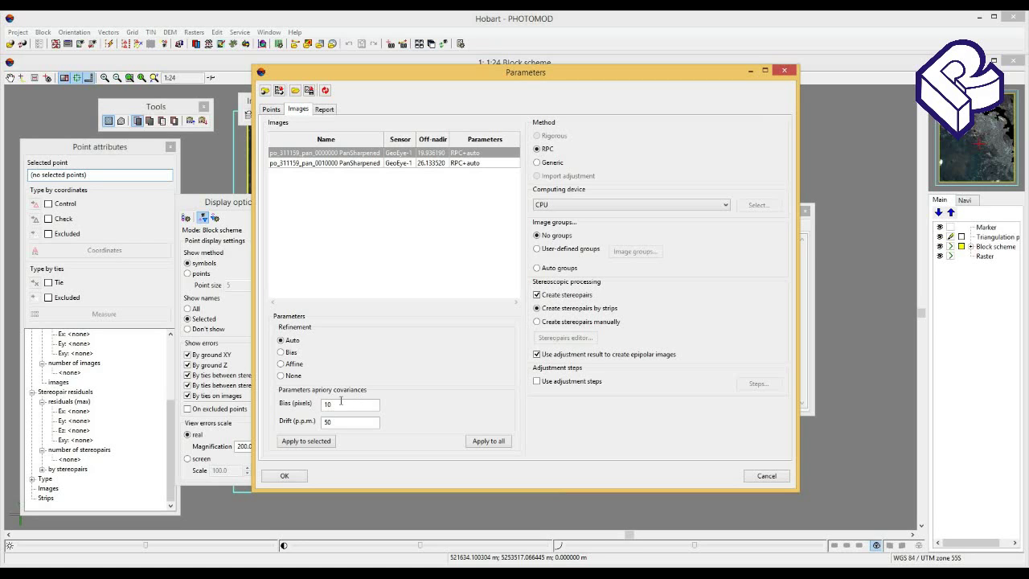
double_click(349, 403)
left_click(351, 421)
left_click_drag(343, 76, 337, 60)
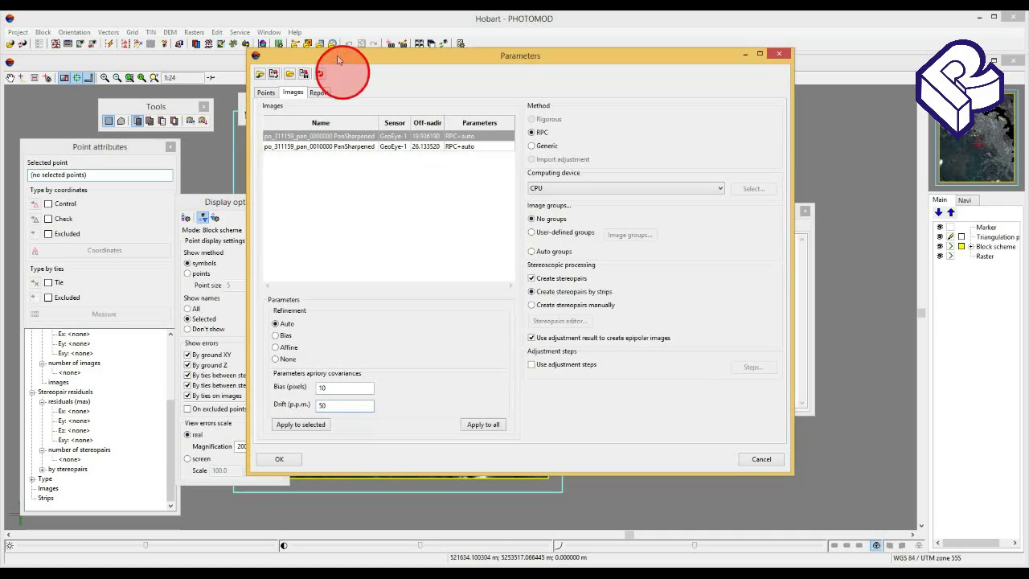
Step: Accept the parameters and run the adjustment, giving GCP mean errors of 0.096, 0.0893 and 0.424 m
left_click(279, 459)
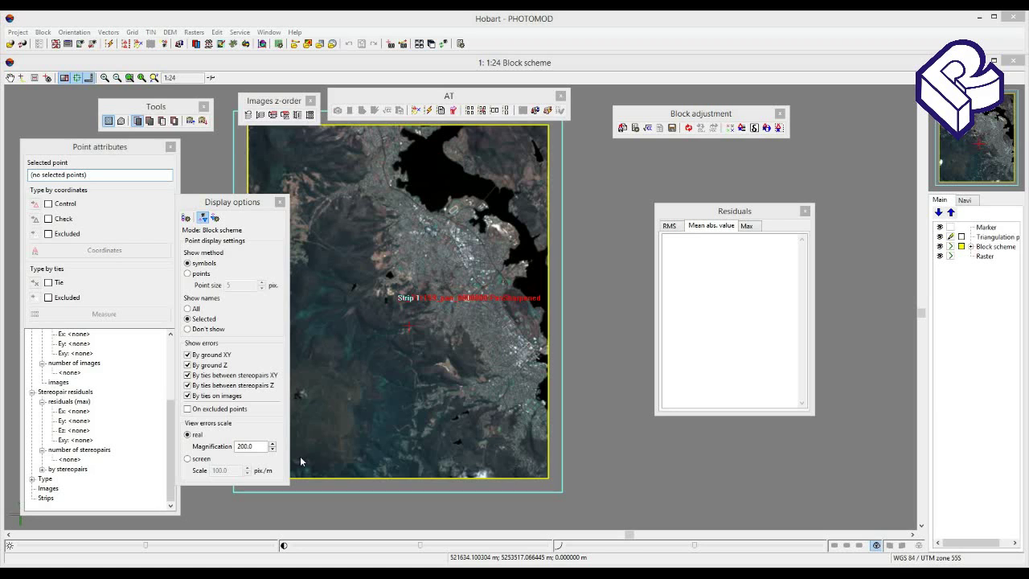
left_click(650, 128)
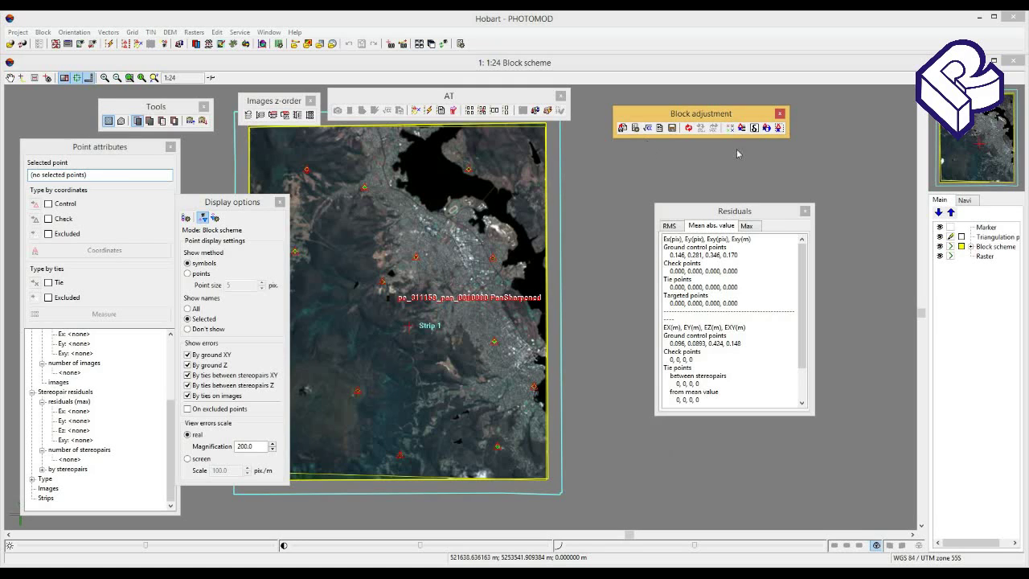
left_click_drag(723, 210, 731, 210)
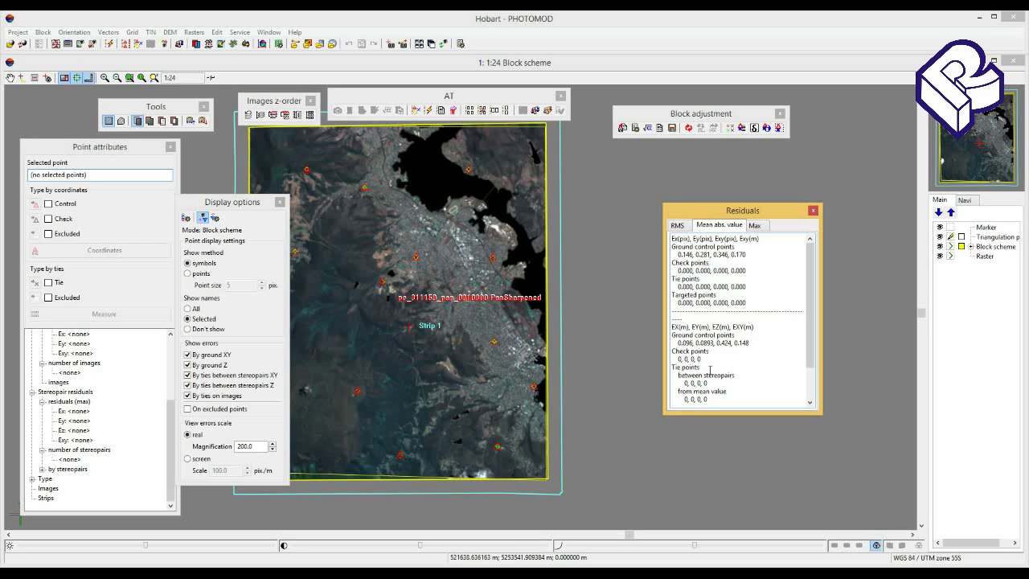
Step: Change point B6_07 from a control point to a check point on the block scheme
left_click_drag(437, 321, 485, 325)
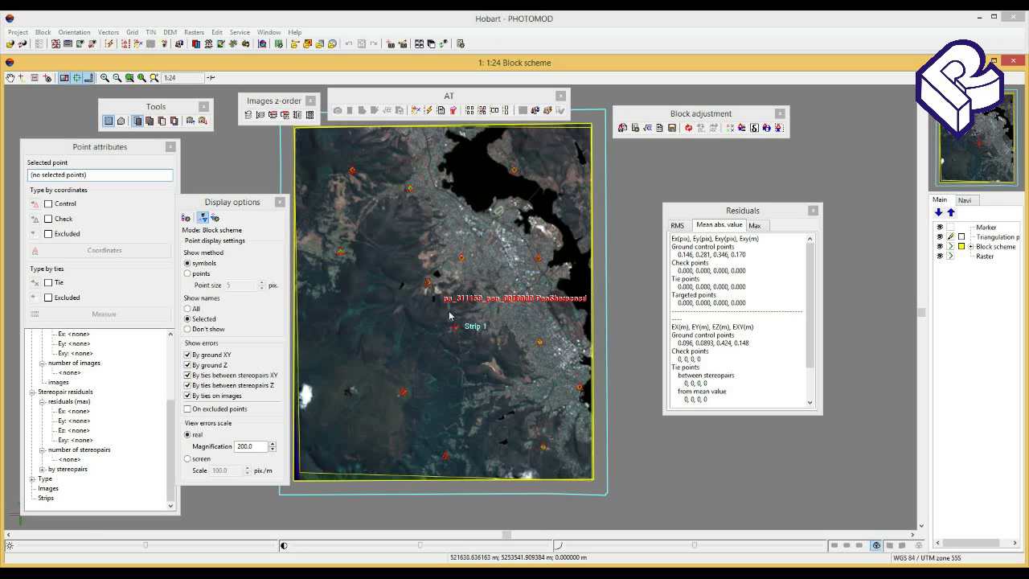
left_click_drag(479, 278, 498, 288)
left_click_drag(355, 164, 636, 504)
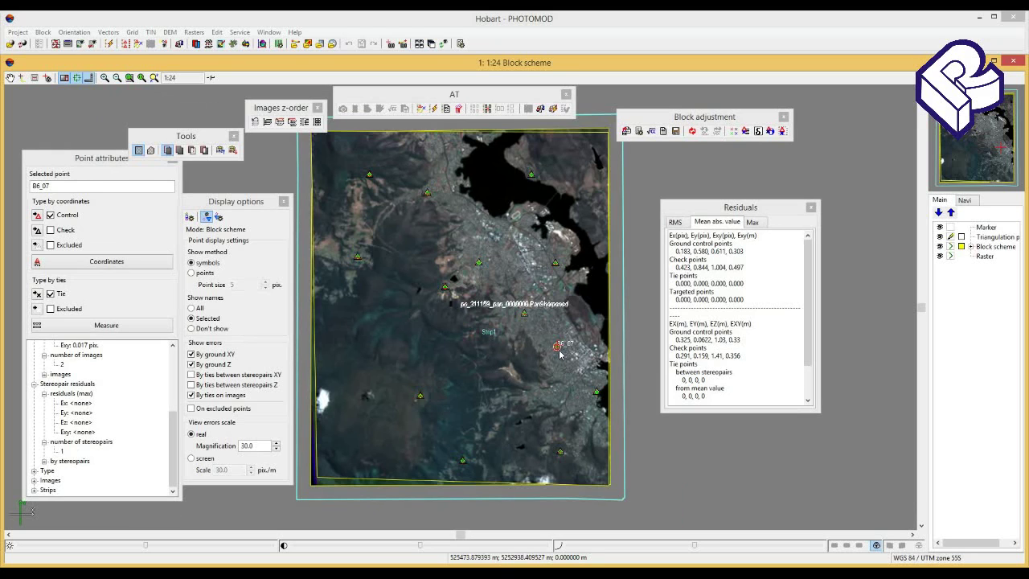
left_click(559, 346)
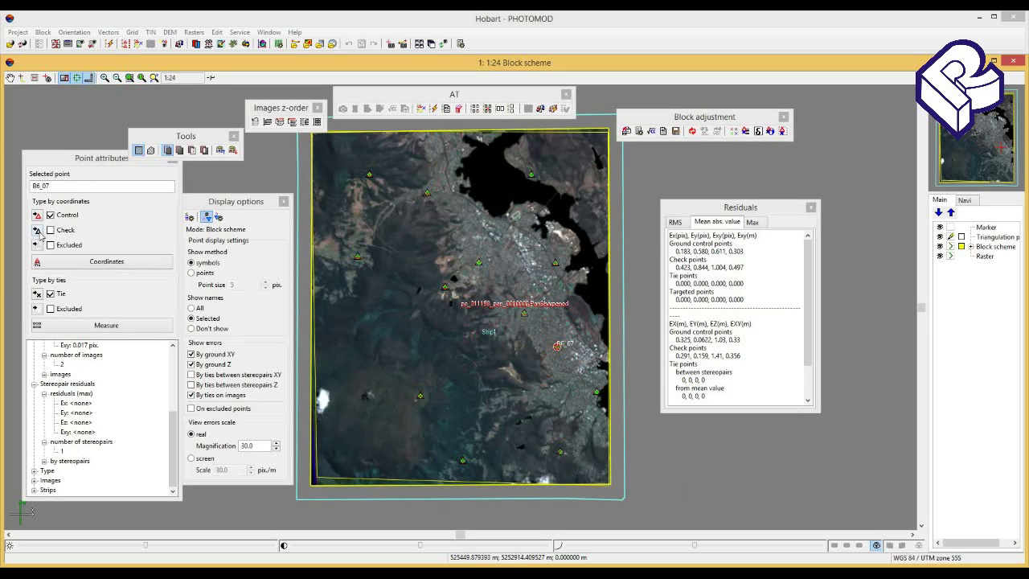
left_click(37, 232)
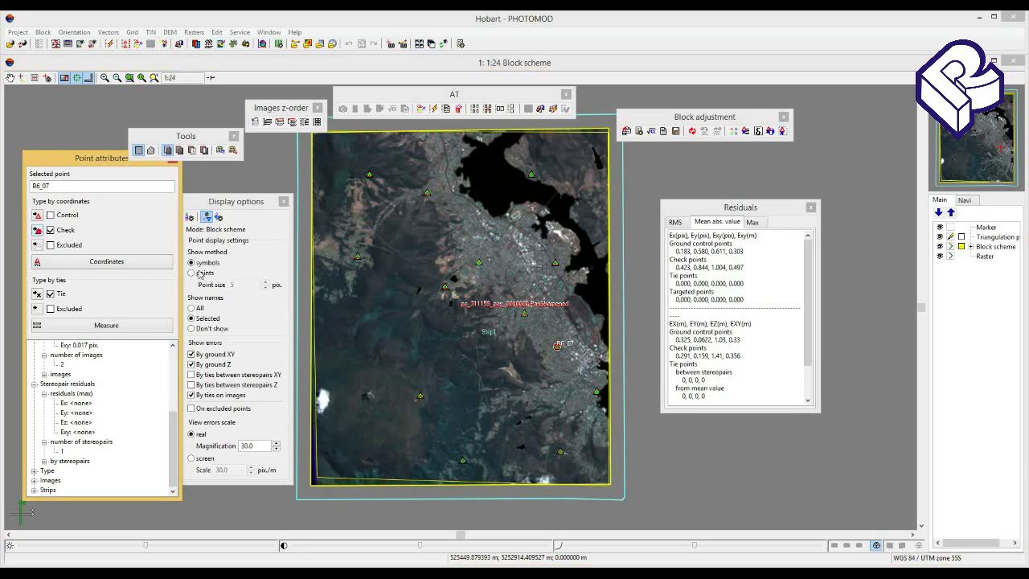
Step: Rerun the block adjustment and pick out the 9.71 m check-point Z error
left_click(651, 131)
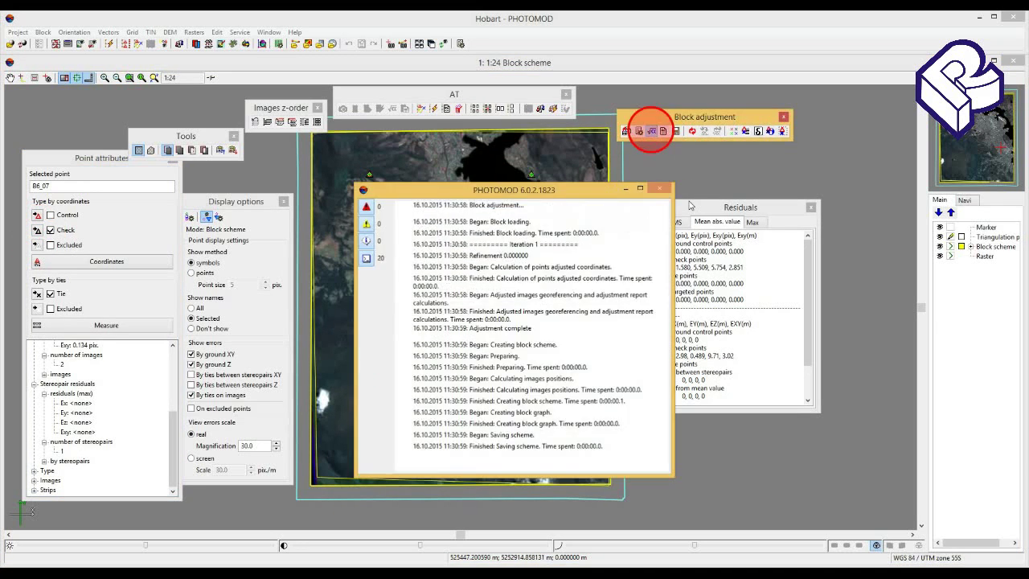
left_click_drag(692, 207, 691, 198)
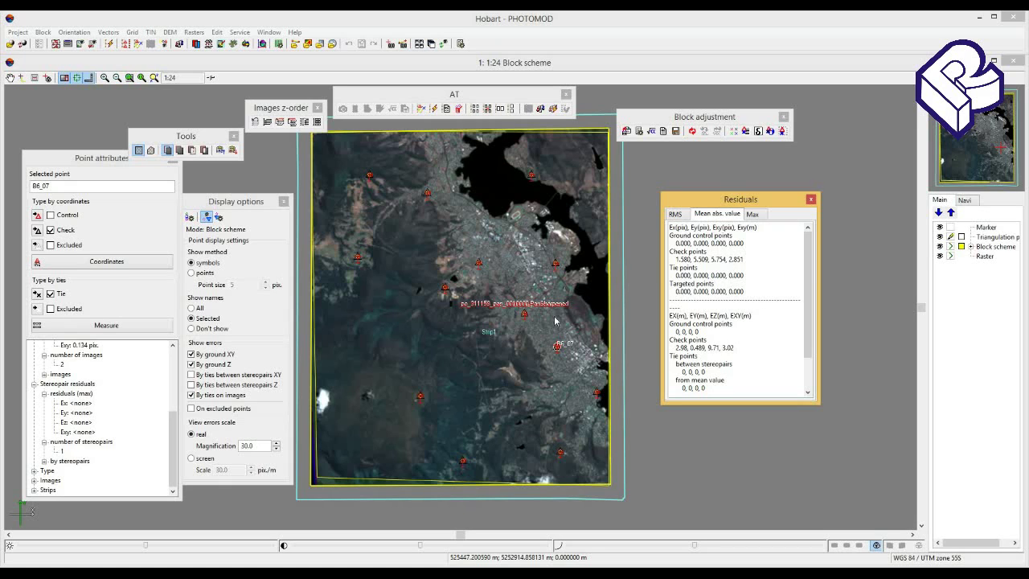
double_click(713, 348)
Step: Compare maximum and mean absolute check-point residuals, ending on the means (2.98, 0.489, 9.71 m)
left_click(753, 215)
left_click(726, 215)
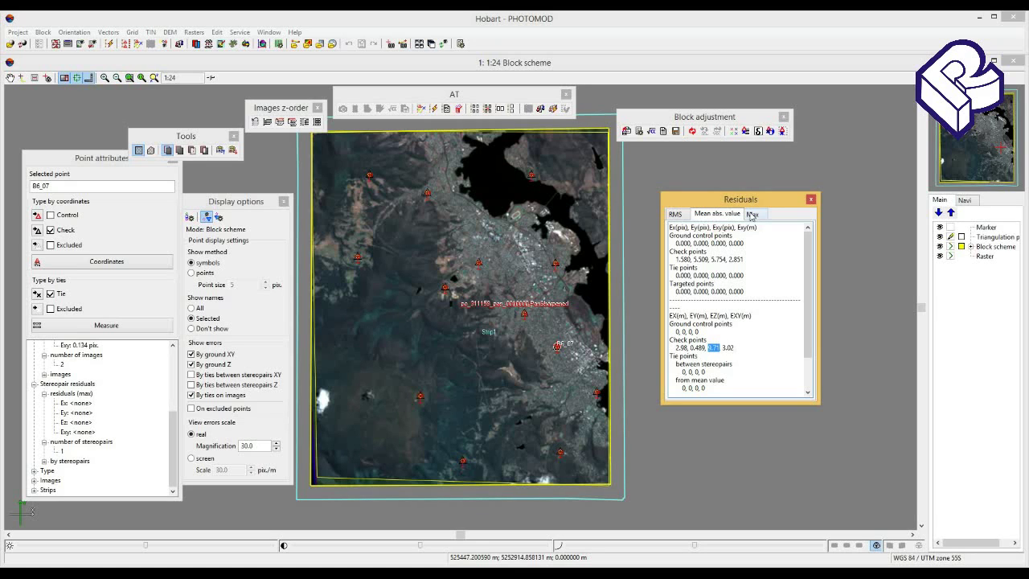
left_click(753, 214)
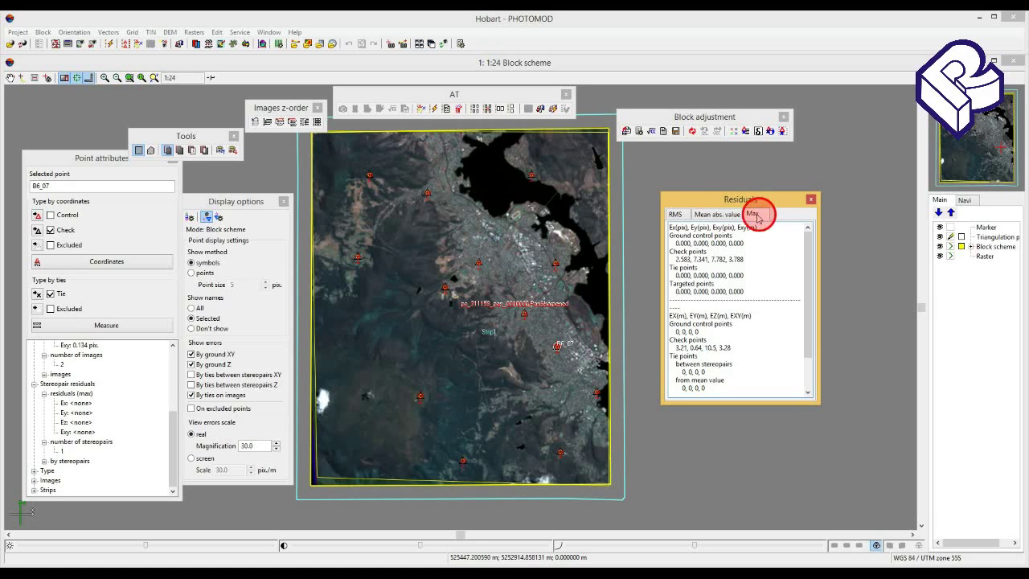
left_click(722, 216)
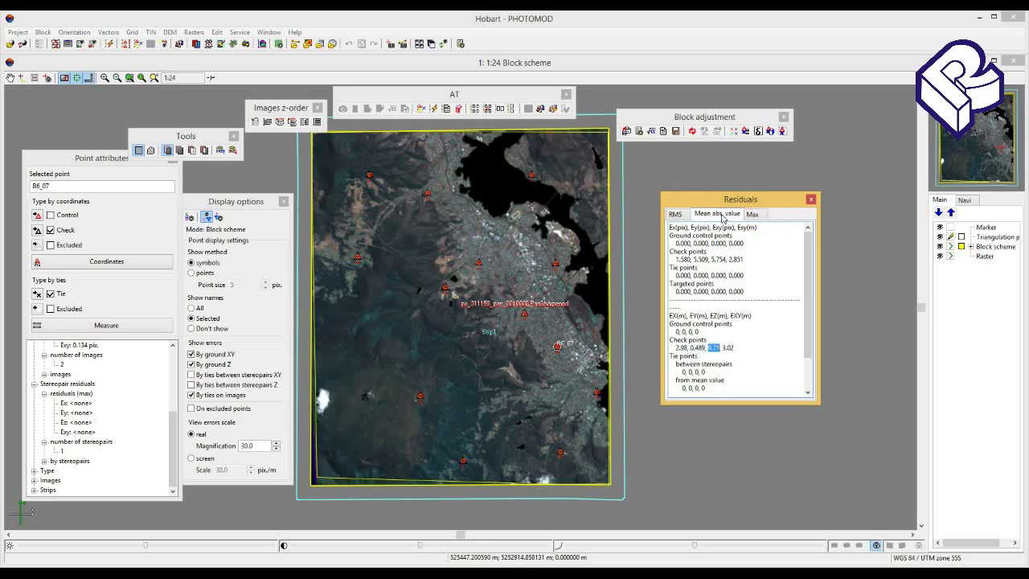
left_click(753, 214)
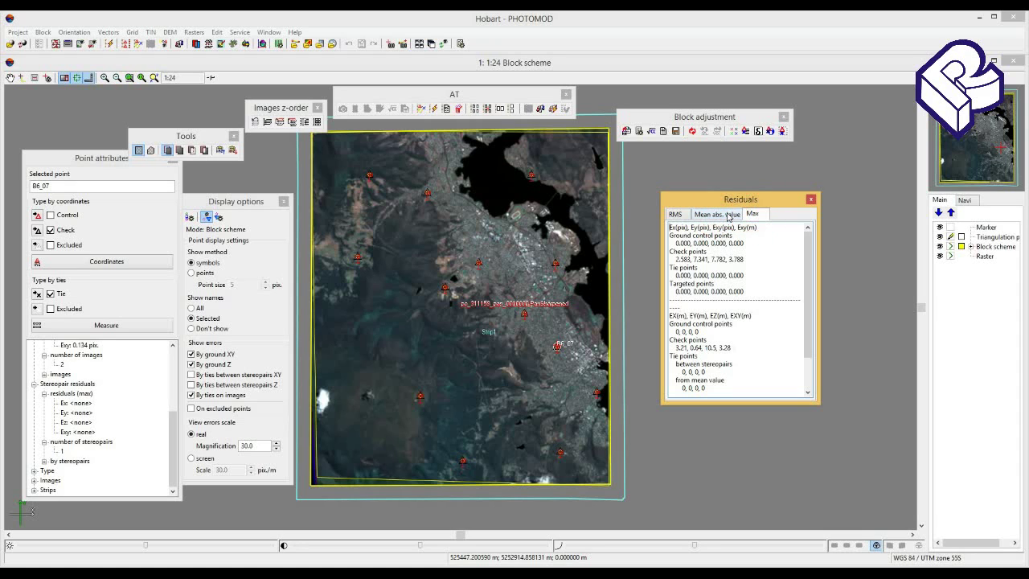
left_click(724, 215)
Step: Raise the error vector magnification from 100 to 150 in Display options
left_click(276, 444)
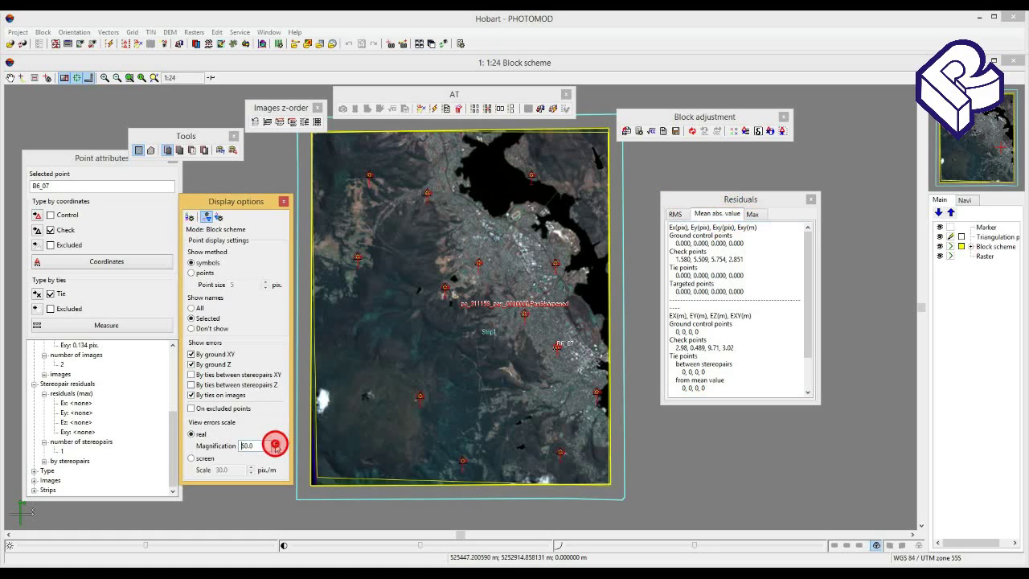
left_click(275, 444)
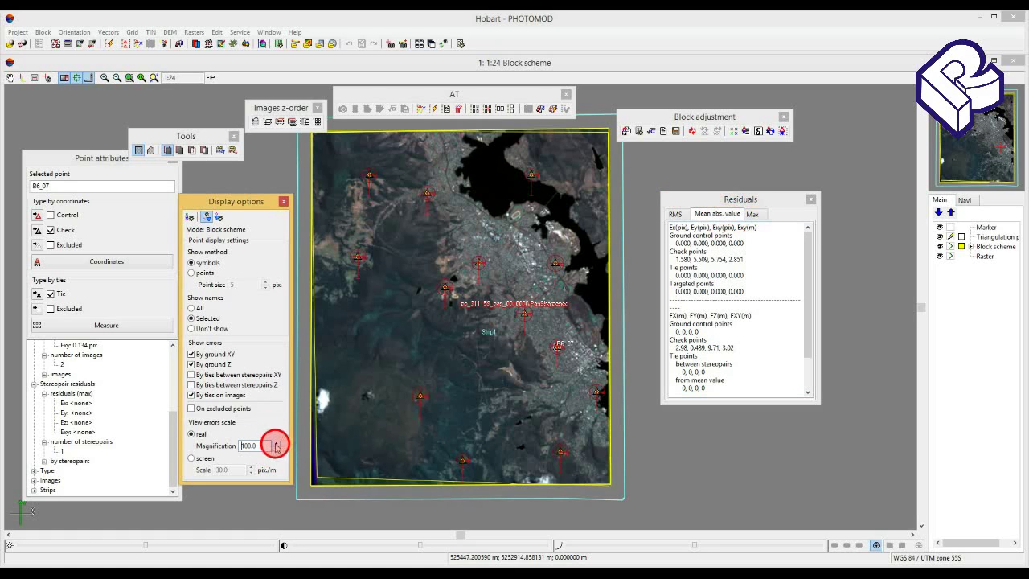
left_click(276, 443)
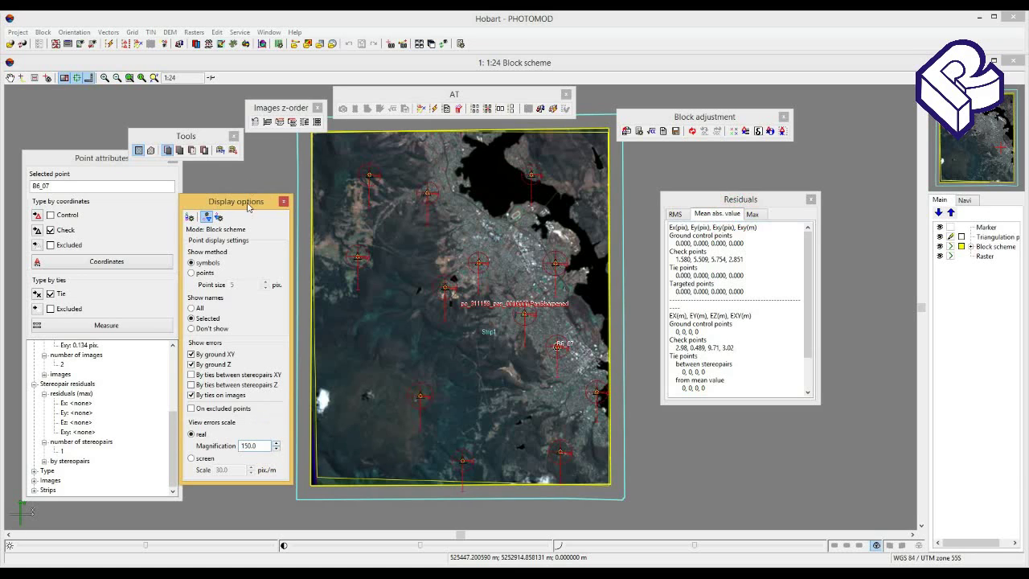
left_click_drag(252, 200, 255, 184)
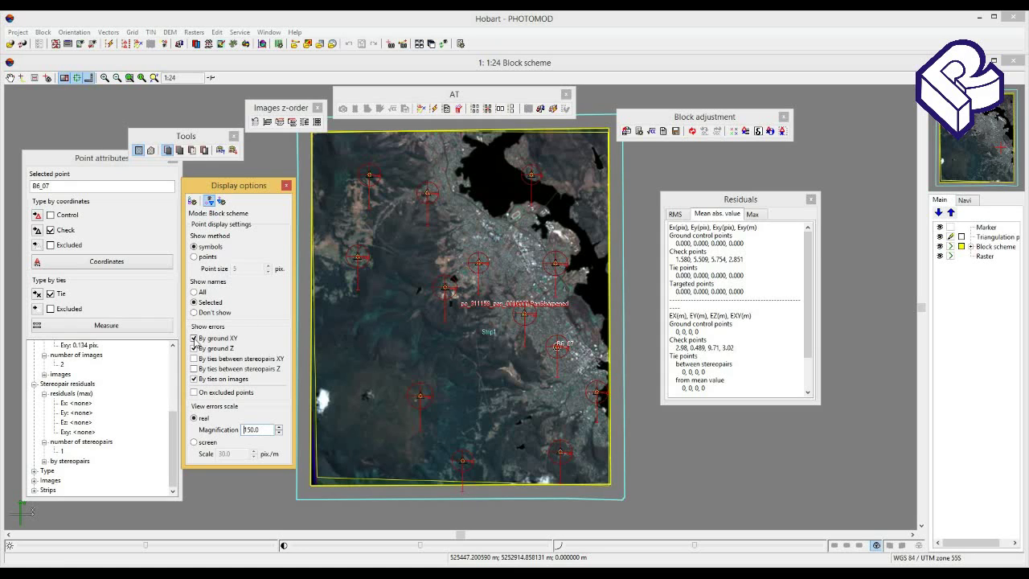
Step: Turn off the ground Z and tie-on-image error vectors and clear the point selection
left_click(193, 349)
left_click(193, 348)
left_click(193, 378)
left_click(485, 288)
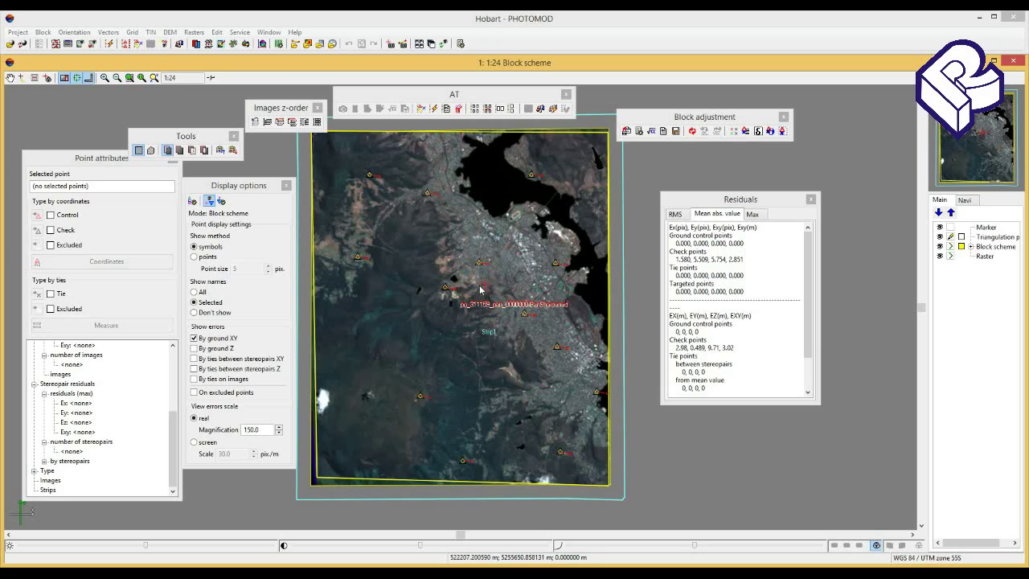
Step: Click around the points in the middle of the block scheme
left_click(463, 294)
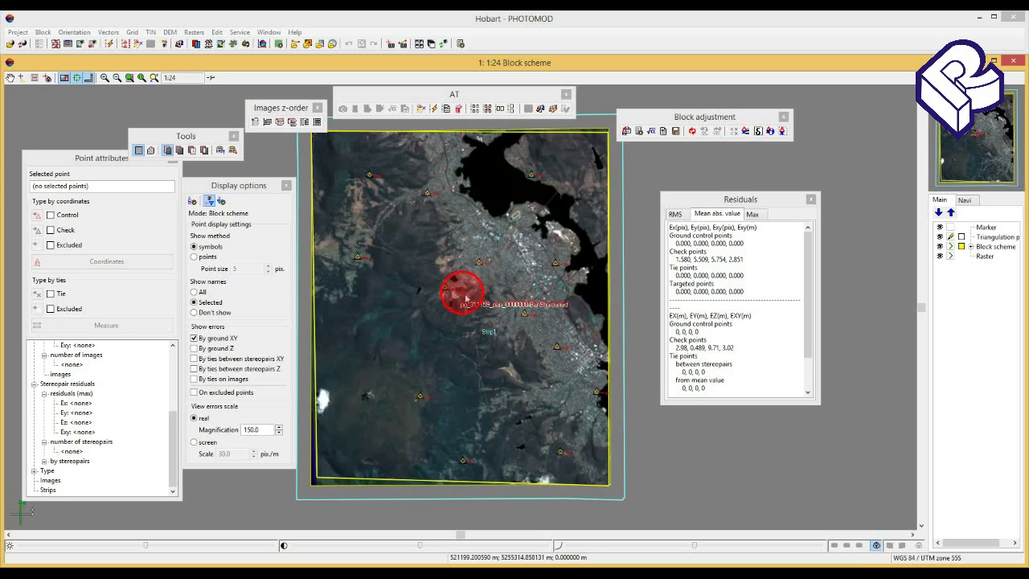
left_click(490, 289)
left_click(487, 299)
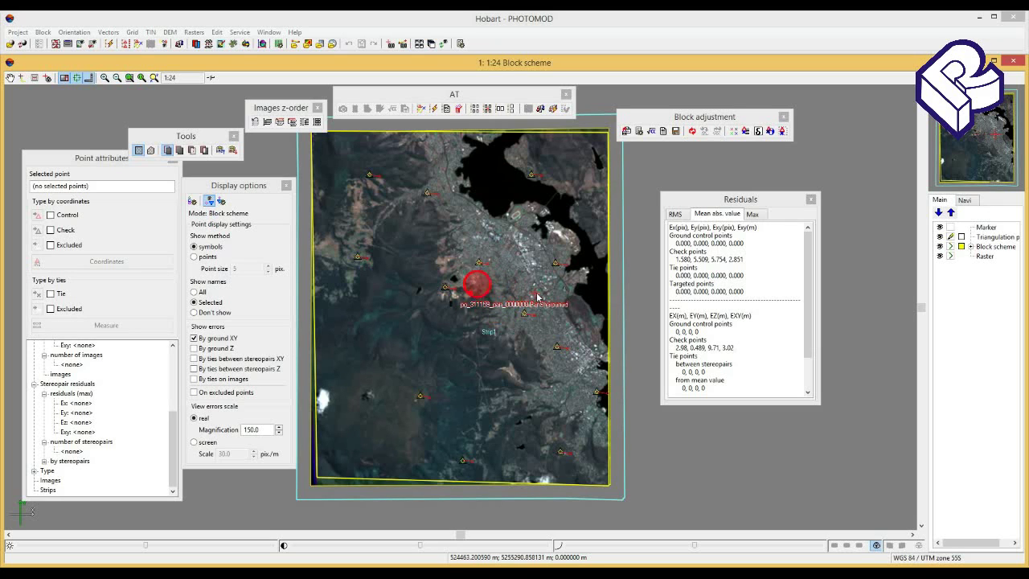
left_click(524, 293)
left_click(518, 336)
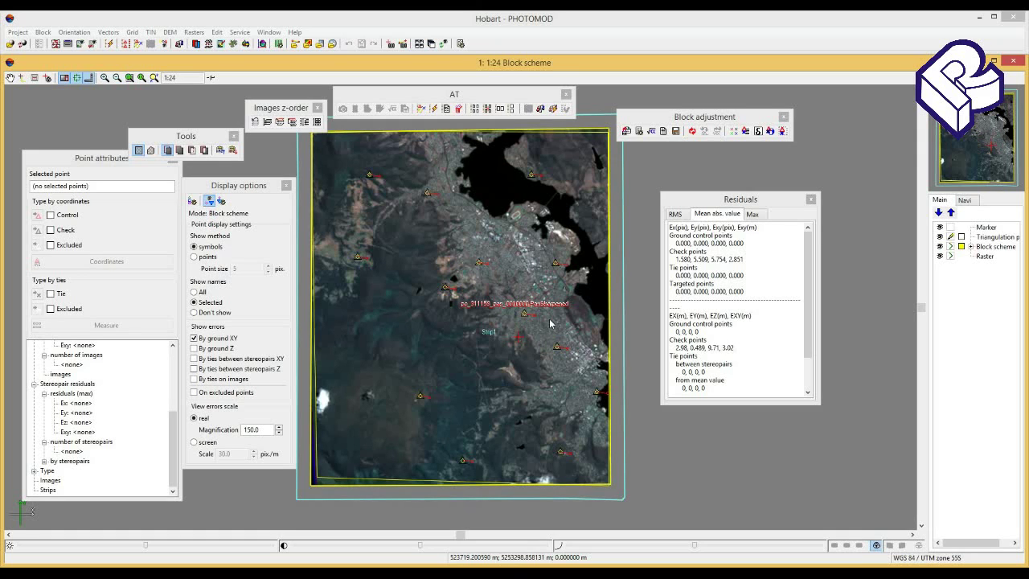
Step: Select point B2_01 and set its type to Control in Point attributes
left_click(478, 263)
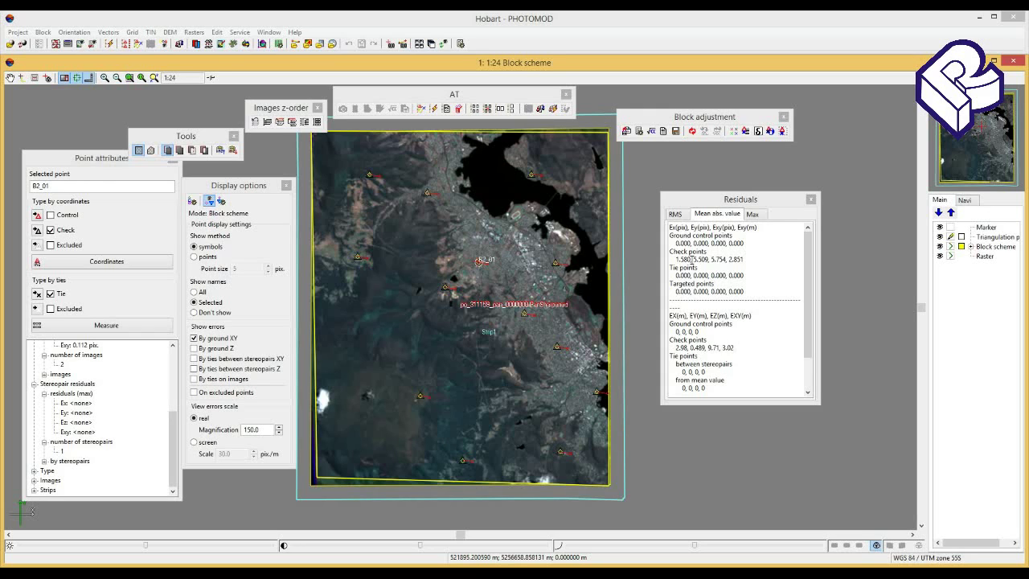
left_click(480, 263)
left_click(37, 214)
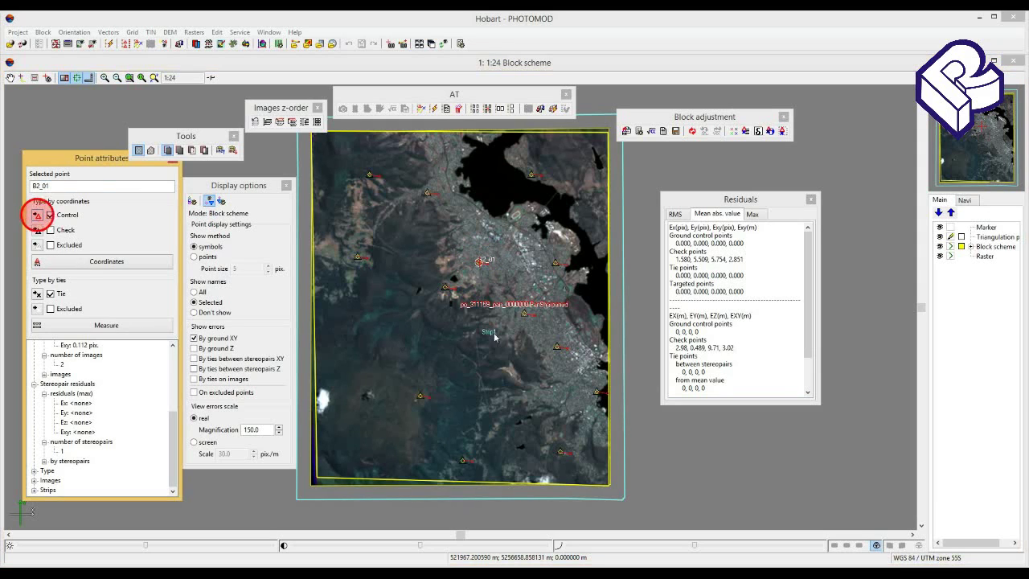
Step: Rerun the adjustment and raise the error vector magnification to 1000
left_click(655, 131)
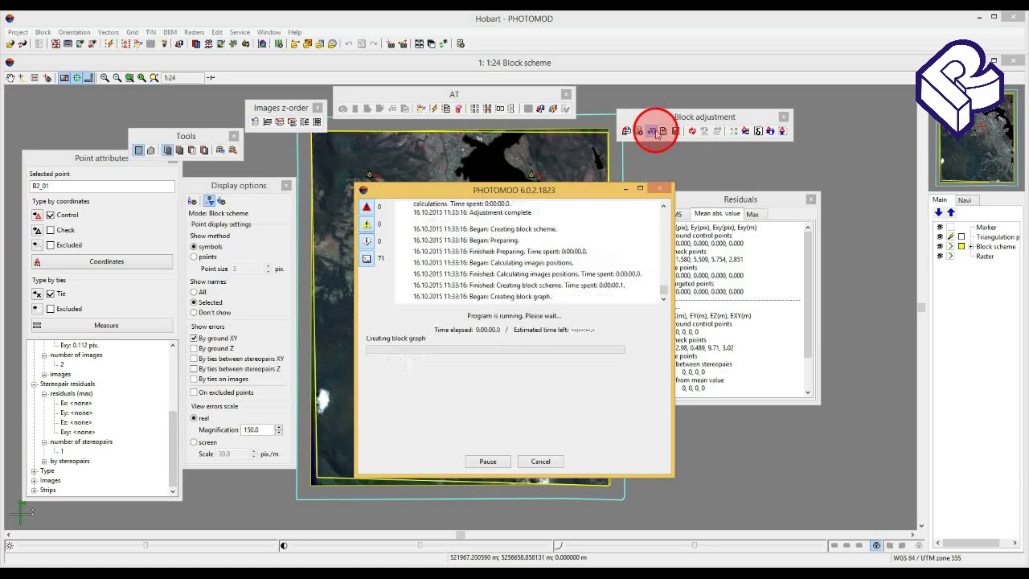
left_click(279, 427)
left_click(279, 427)
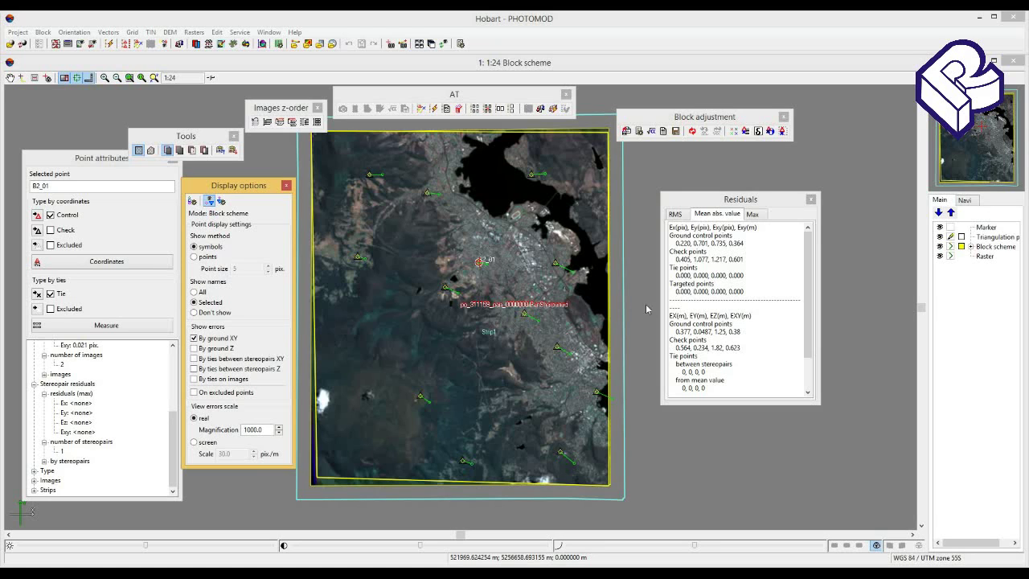
left_click_drag(713, 203, 711, 211)
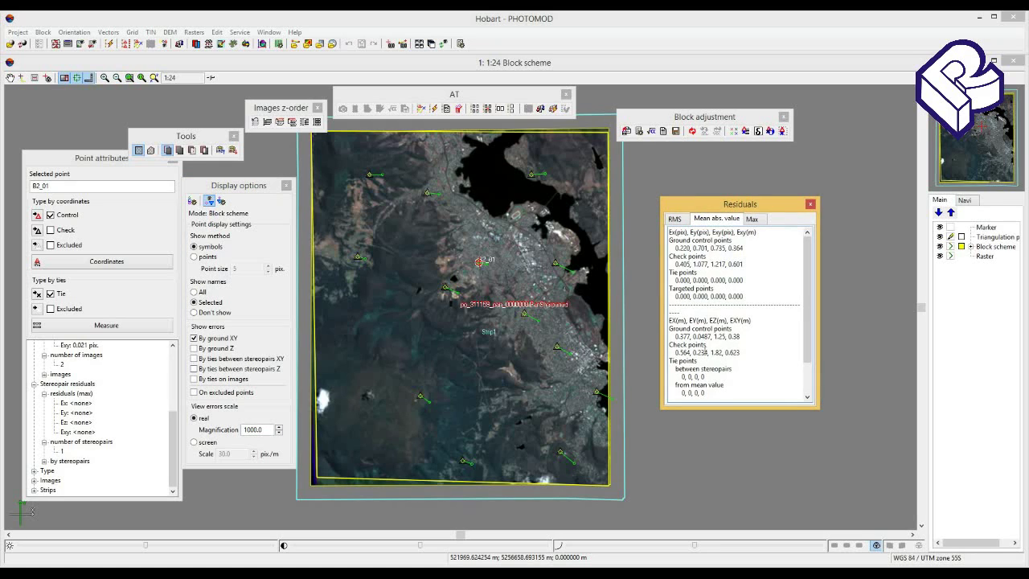
left_click(712, 352)
left_click_drag(712, 352, 726, 355)
left_click_drag(738, 352, 729, 359)
Step: Show the ground Z and tie-on-image error vectors again and select check point B4_02
left_click(194, 348)
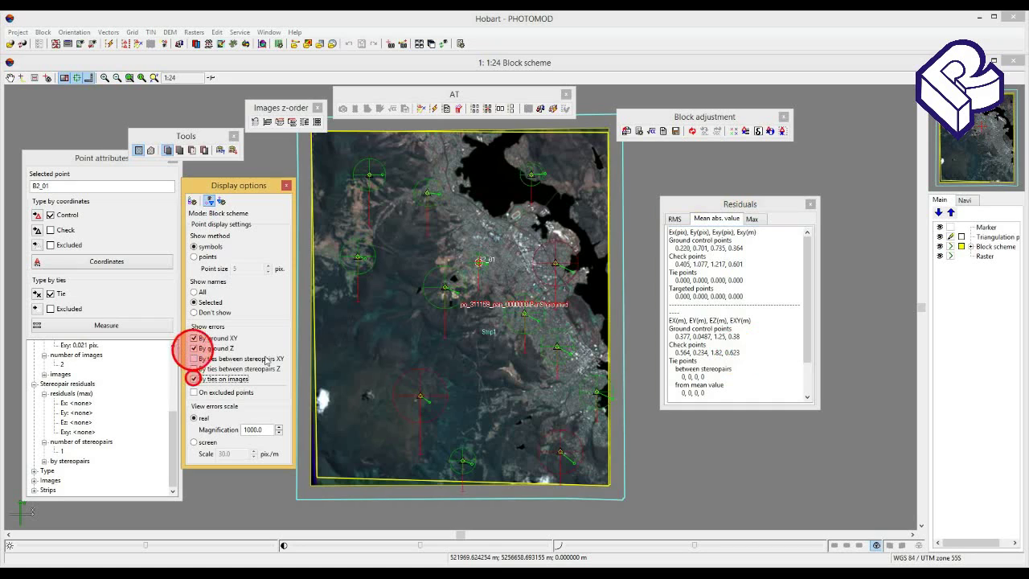
left_click(193, 378)
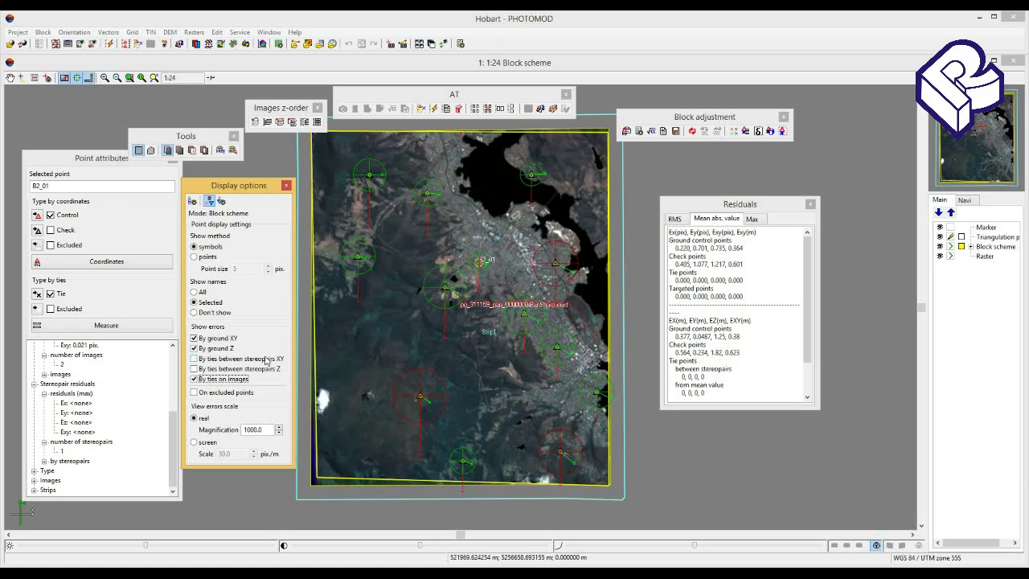
left_click(448, 289)
left_click(447, 290)
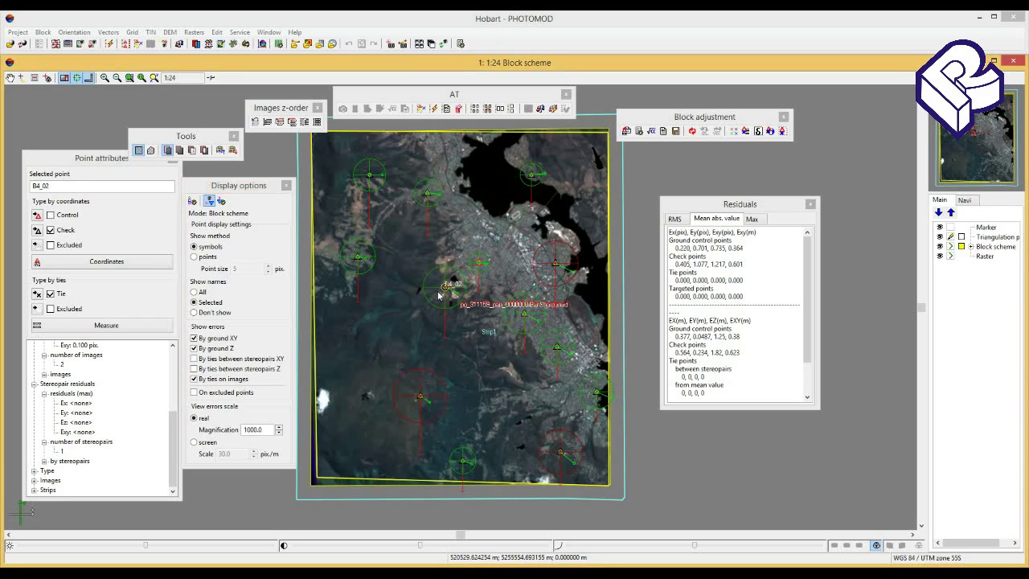
left_click(638, 131)
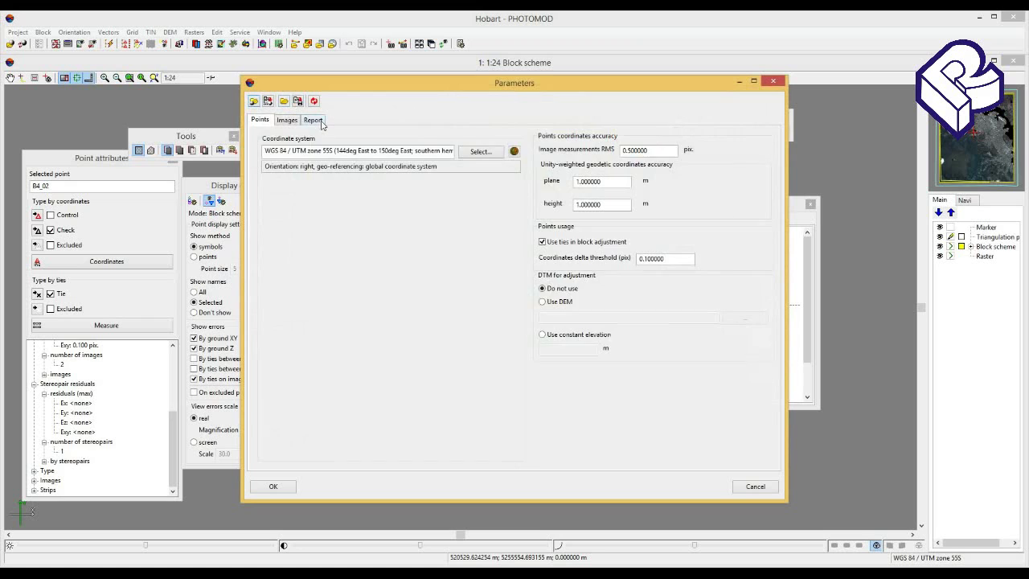
left_click(314, 119)
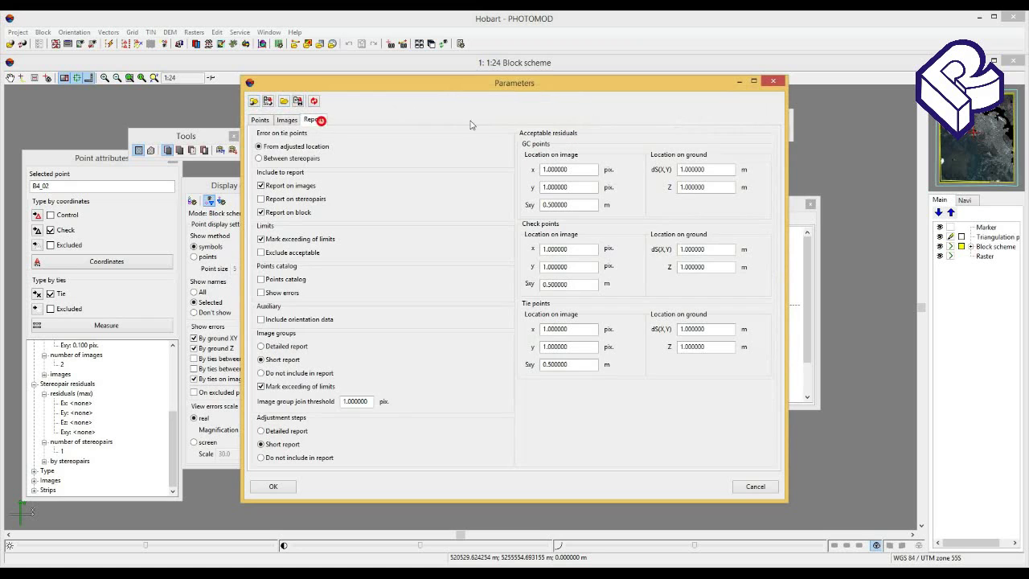
left_click_drag(537, 88, 514, 83)
left_click(547, 80)
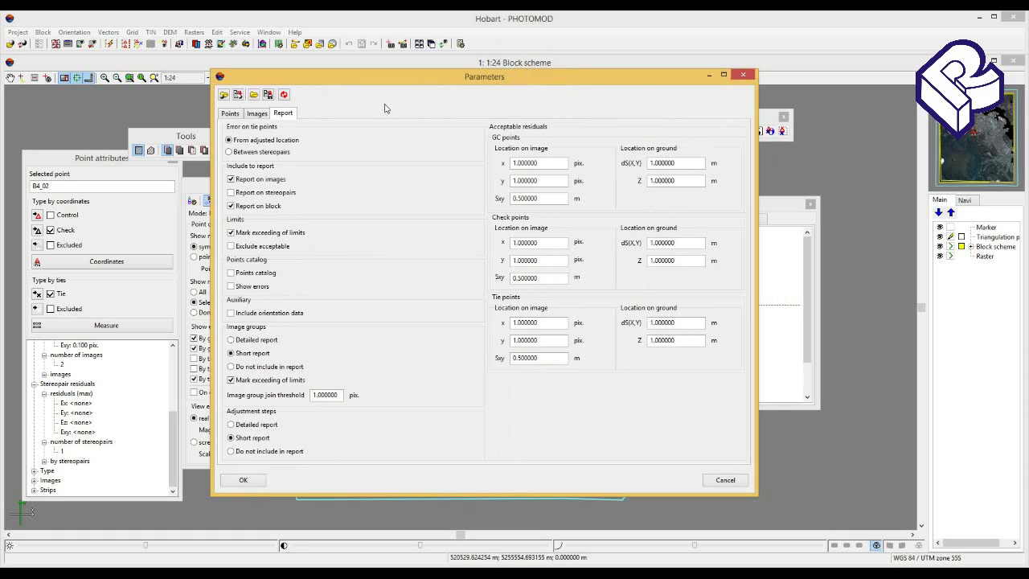
left_click_drag(631, 84, 629, 98)
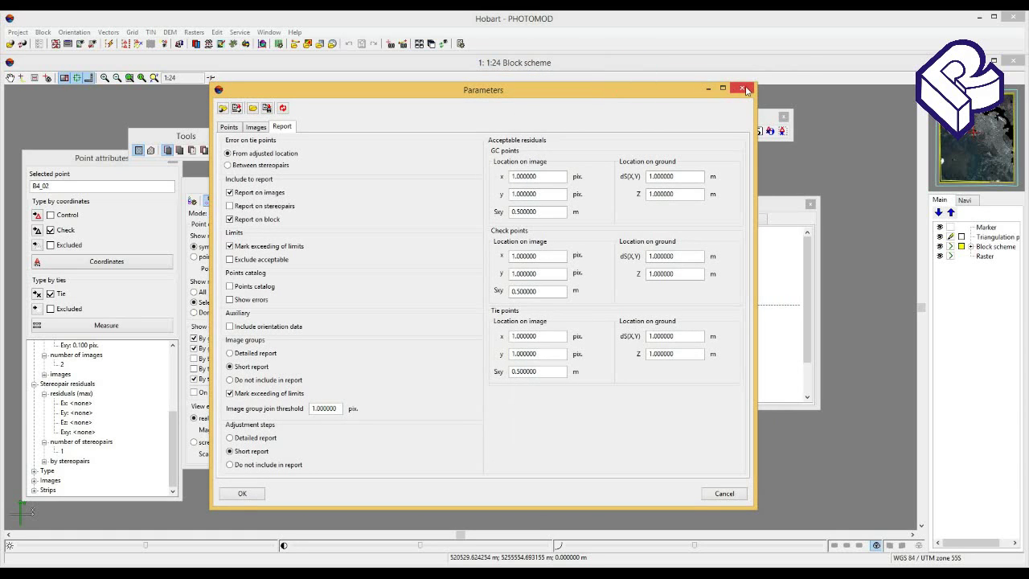
left_click(745, 90)
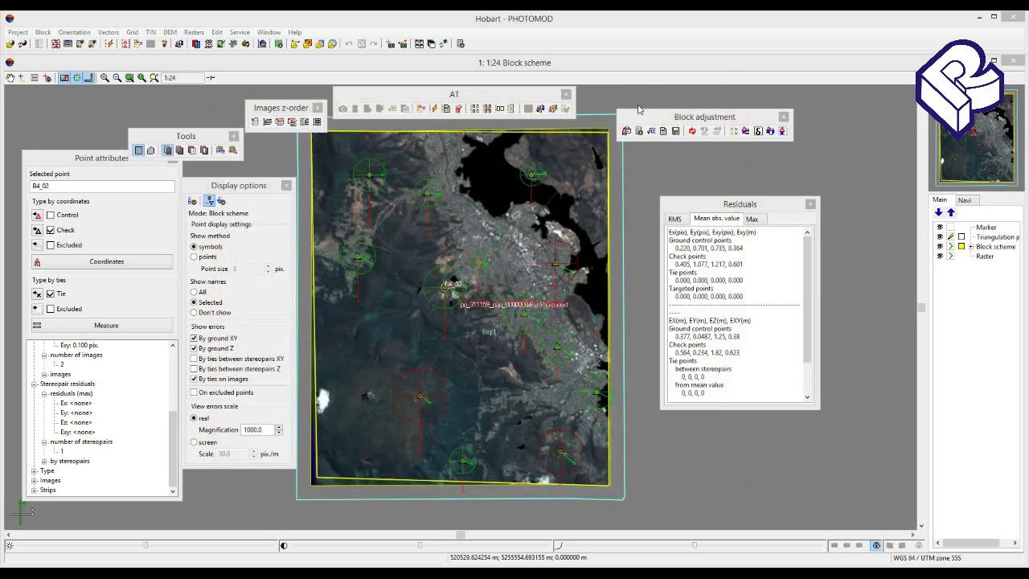
Step: Filter points by residual value, then drop ground XY residuals from the filter
left_click(221, 201)
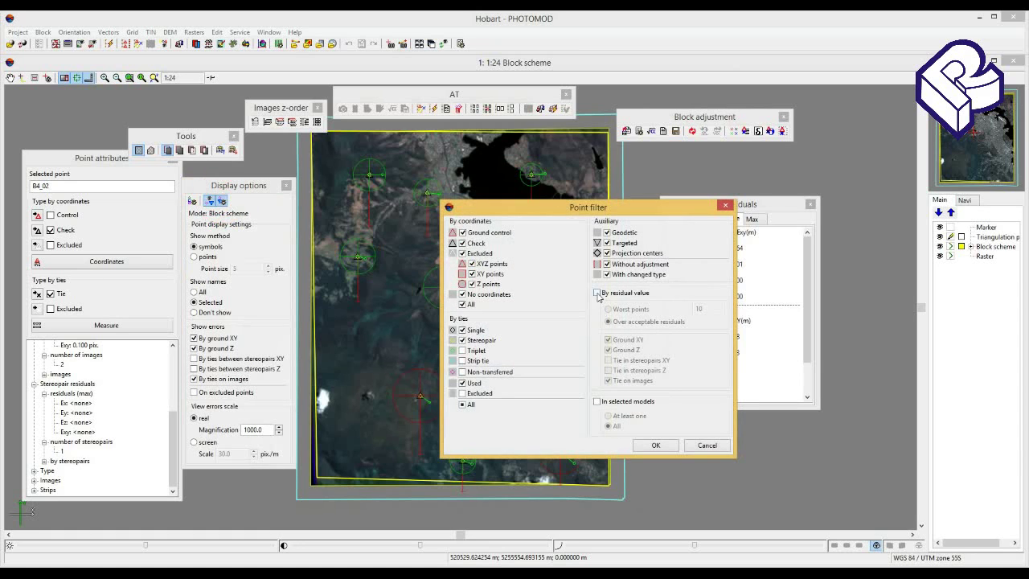
left_click(597, 294)
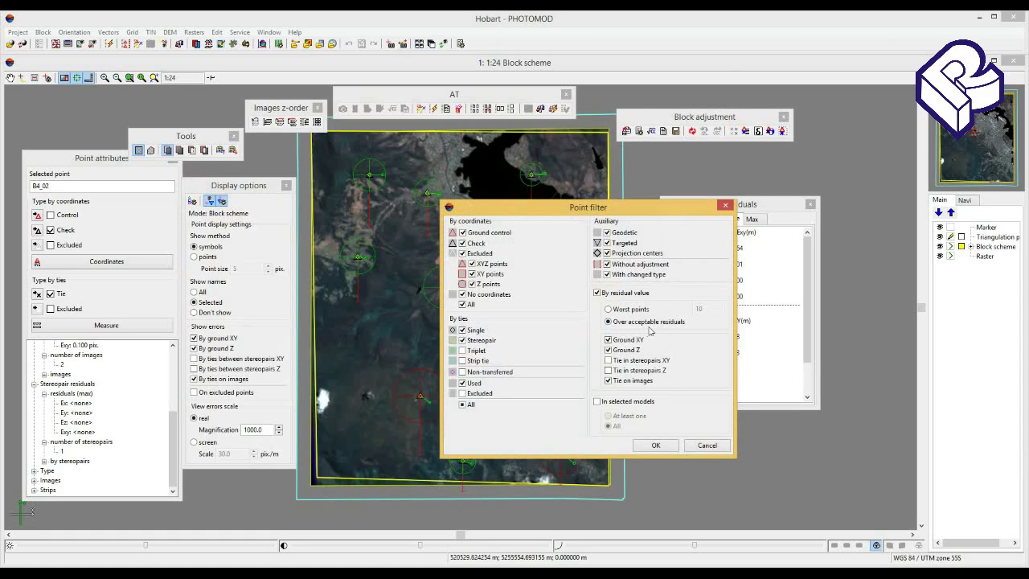
left_click(655, 446)
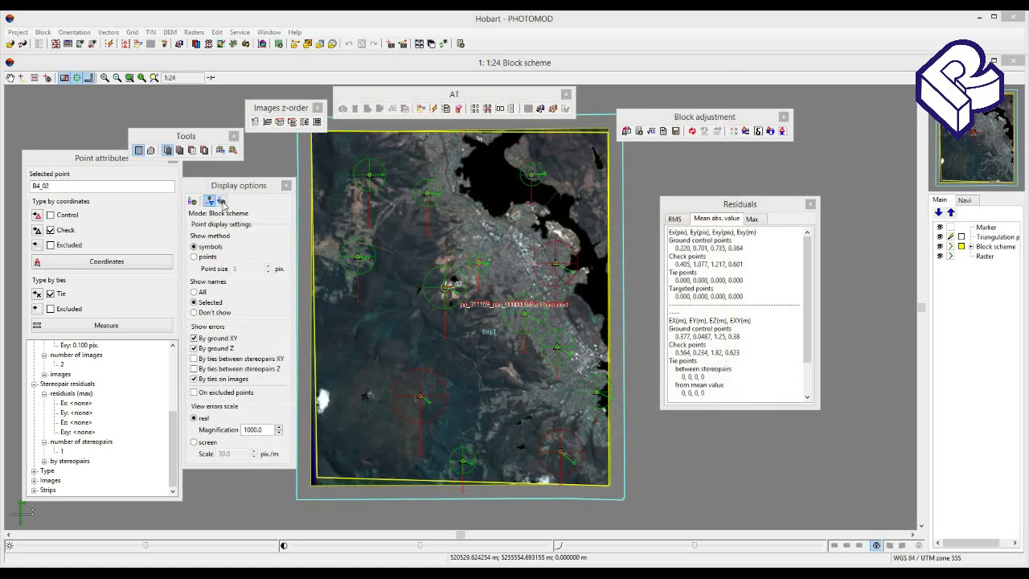
left_click(222, 201)
left_click(608, 340)
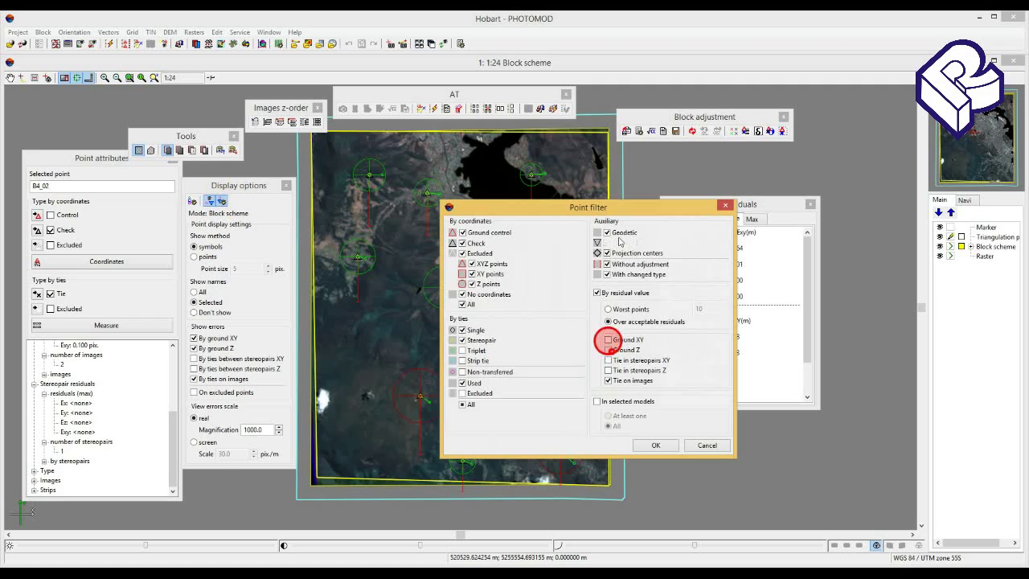
left_click_drag(615, 206, 741, 199)
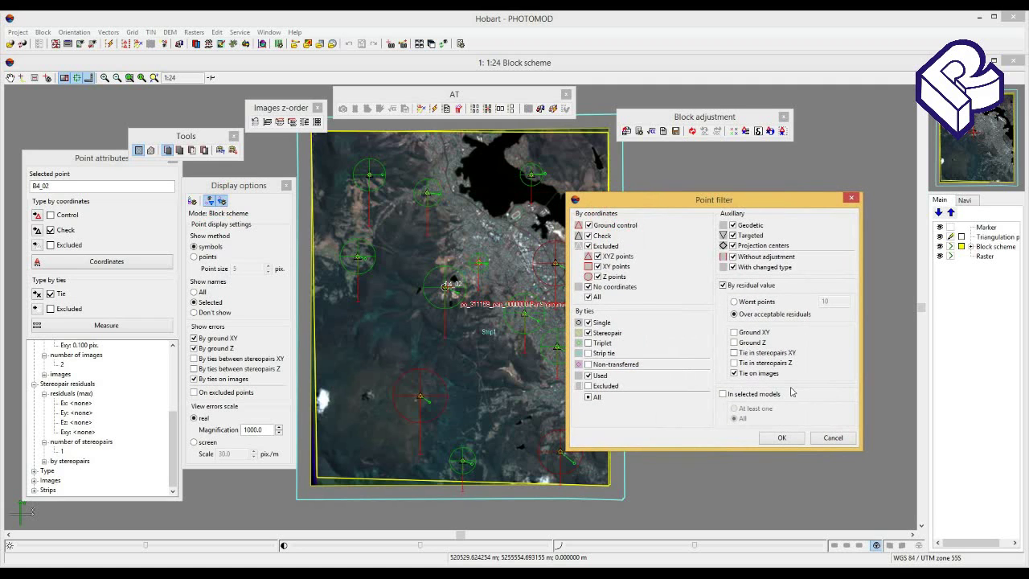
left_click(781, 438)
Step: Include ground XY and Z residuals in the filter, apply it, and deselect B4_02
left_click(222, 200)
left_click_drag(520, 208, 613, 211)
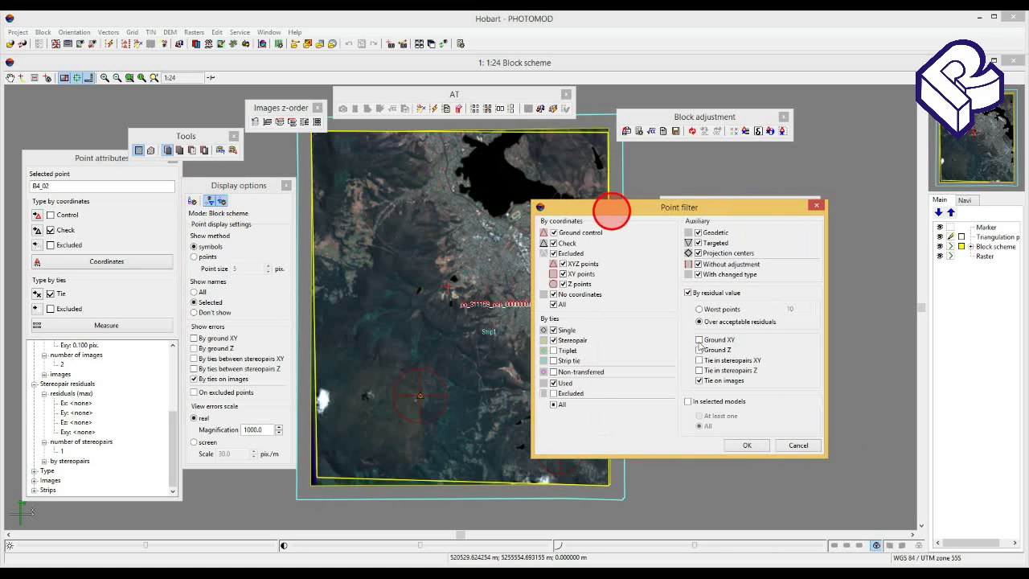
left_click(698, 340)
left_click(700, 349)
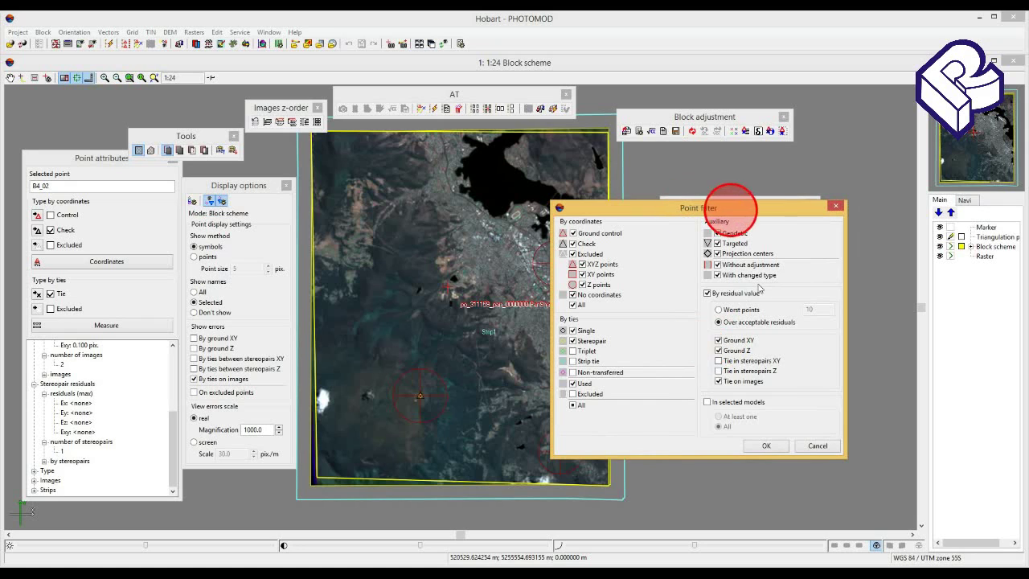
left_click_drag(746, 214, 759, 210)
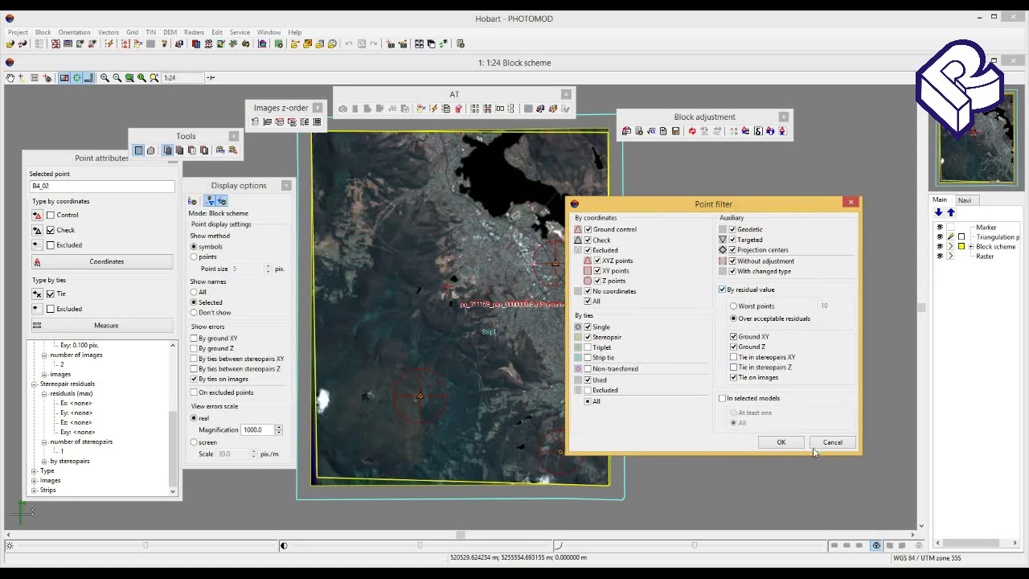
left_click(789, 444)
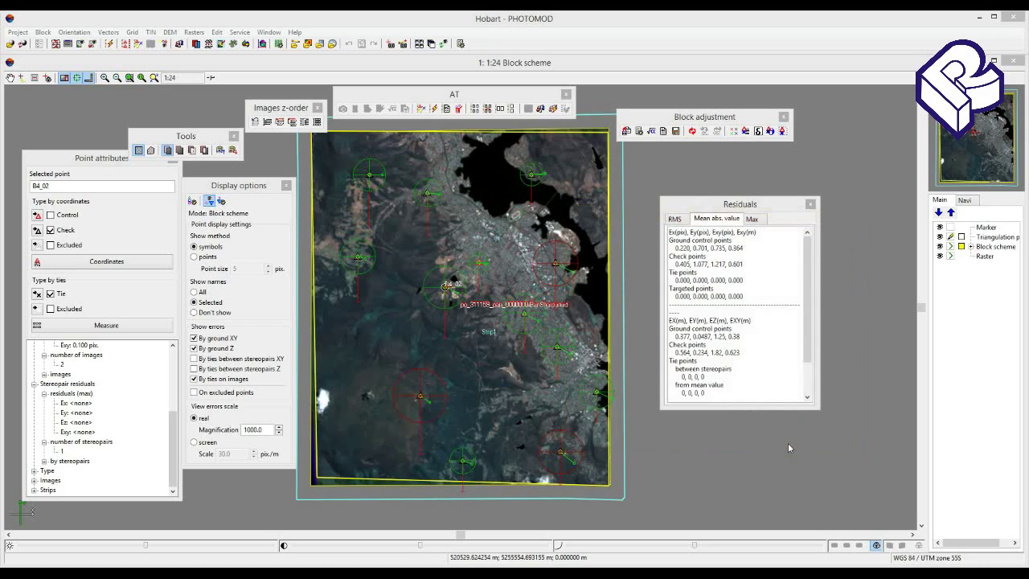
left_click(447, 362)
left_click(420, 398)
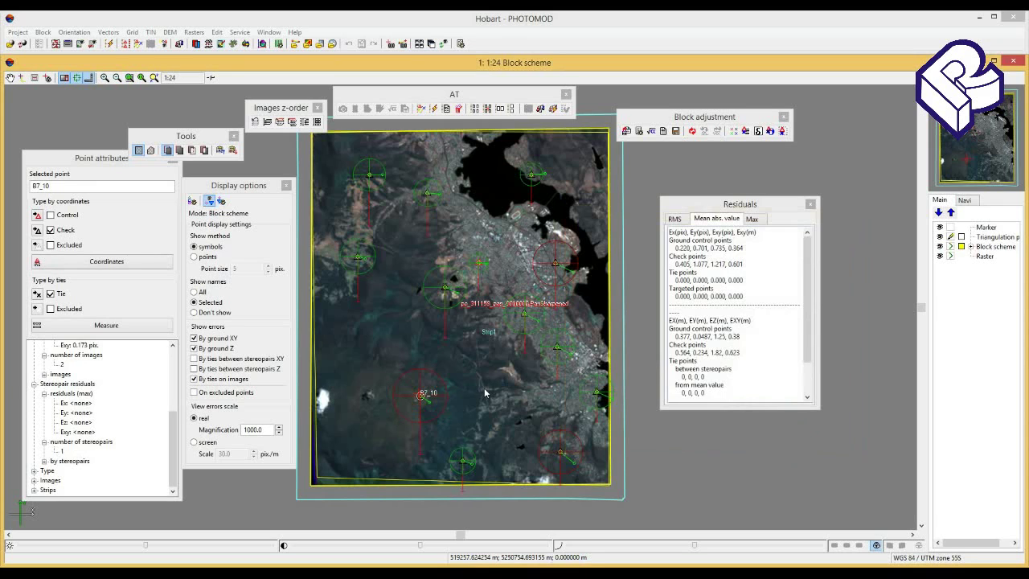
left_click(101, 327)
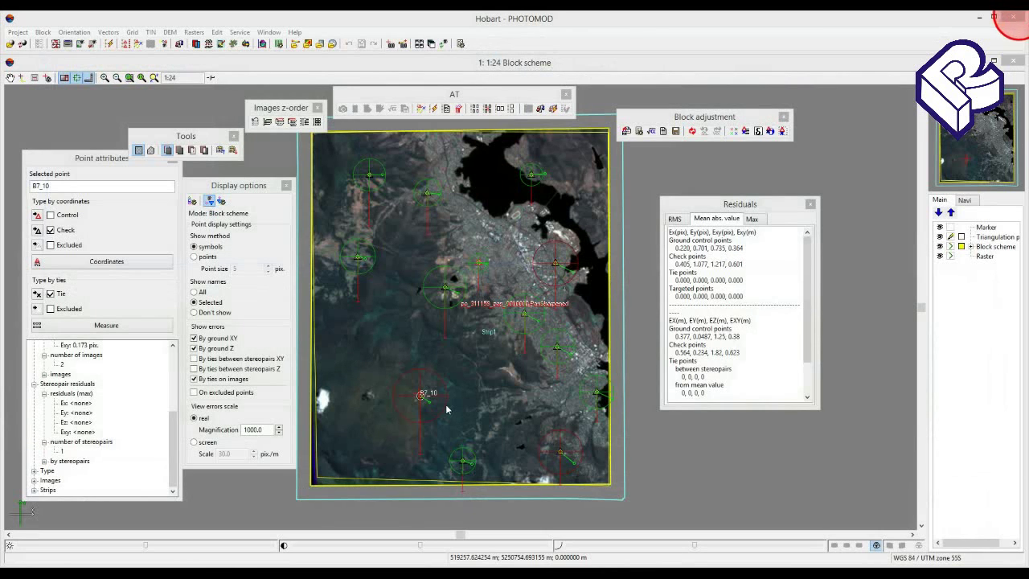
left_click(420, 395)
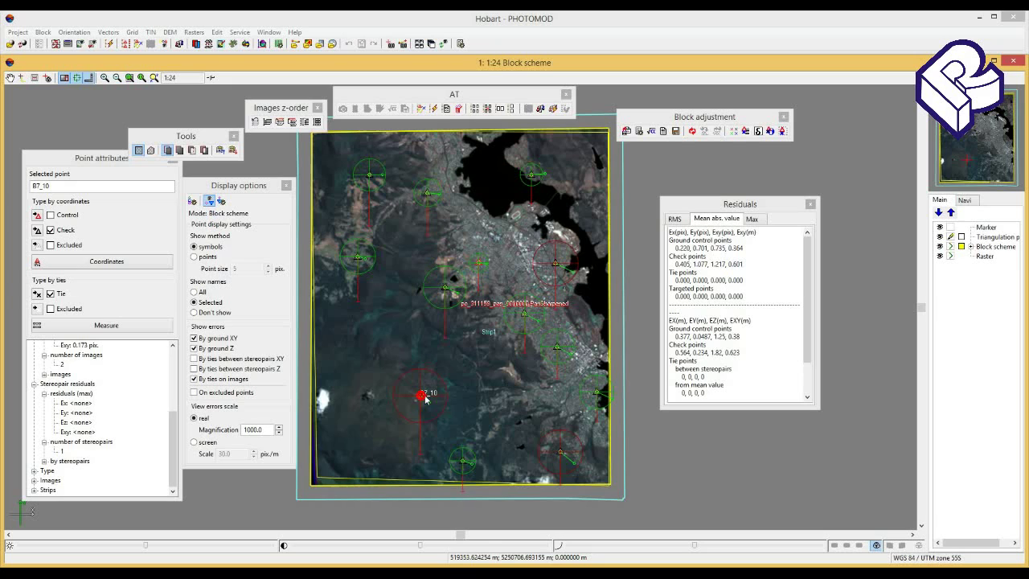
left_click(40, 312)
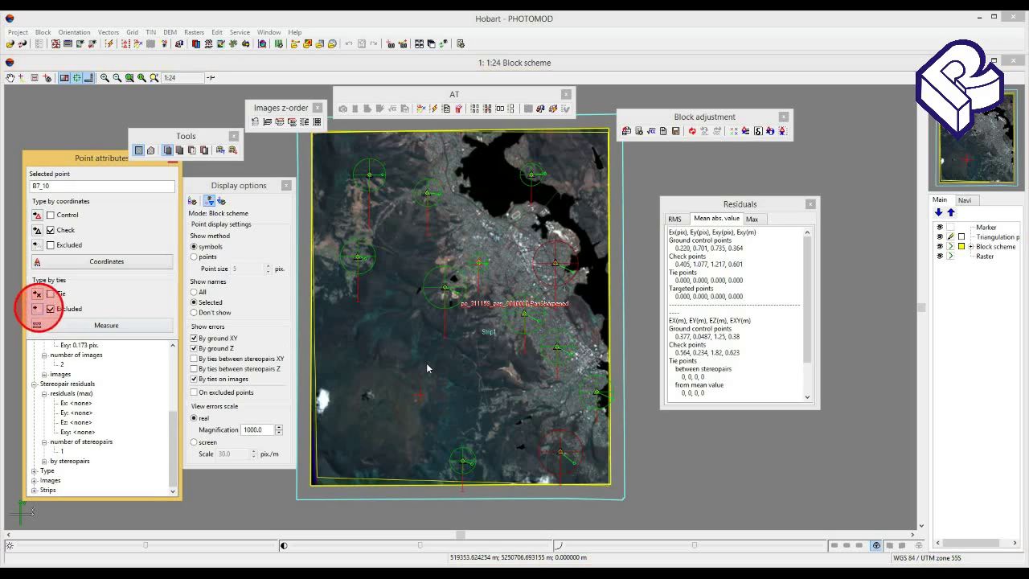
left_click(37, 294)
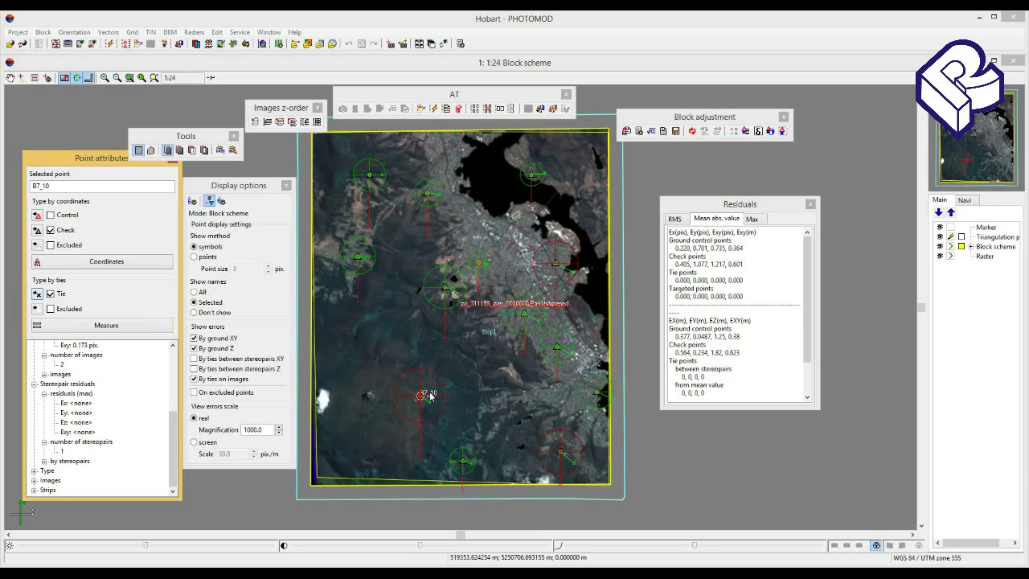
left_click(519, 382)
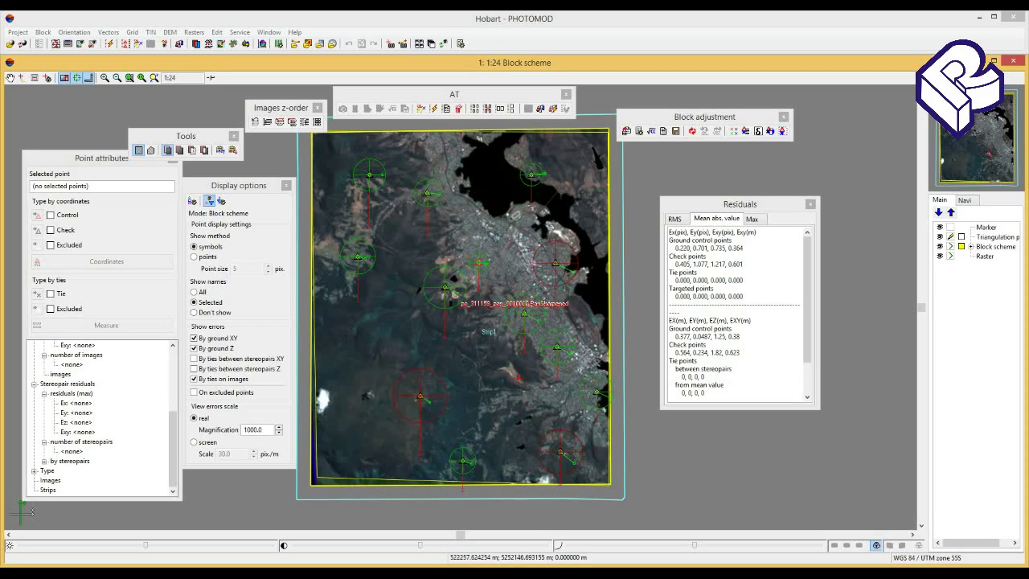
Step: Box-select all 13 points and make them control points
left_click(486, 363)
left_click_drag(349, 162, 627, 487)
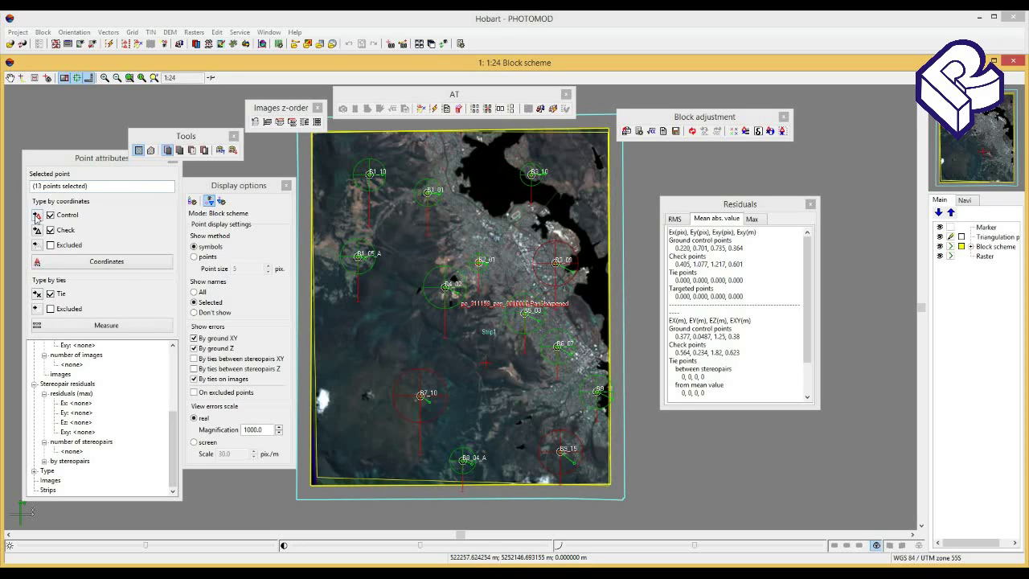
left_click(36, 214)
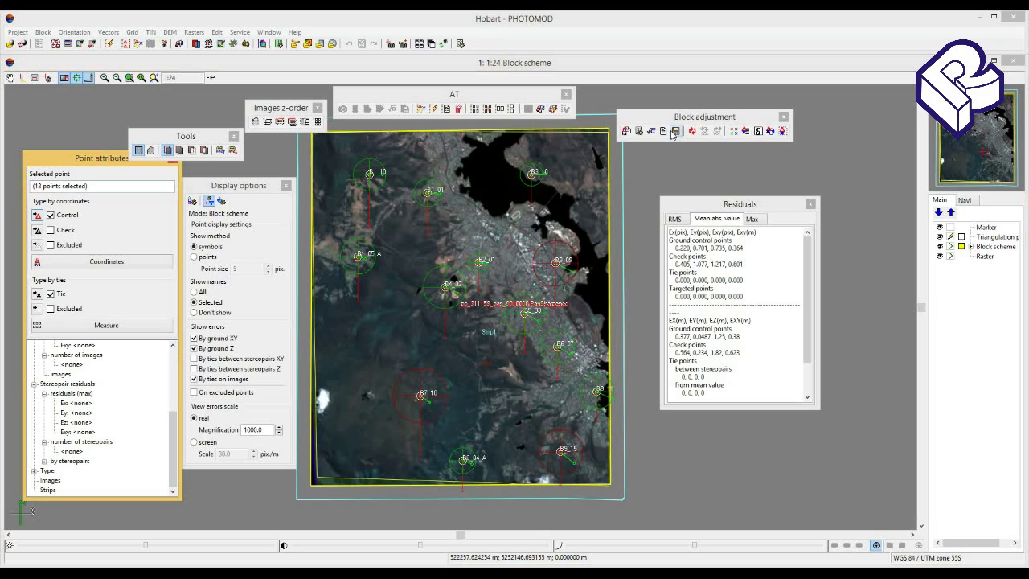
Step: Change B7_10 and B2_01 to check points and rerun the adjustment
left_click(468, 351)
left_click(468, 347)
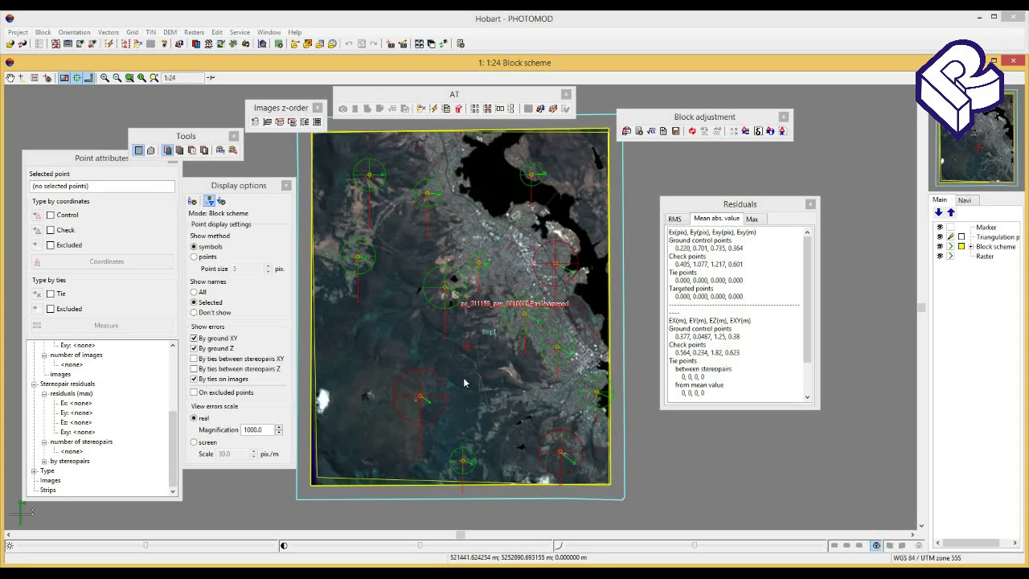
left_click(422, 396)
left_click(37, 230)
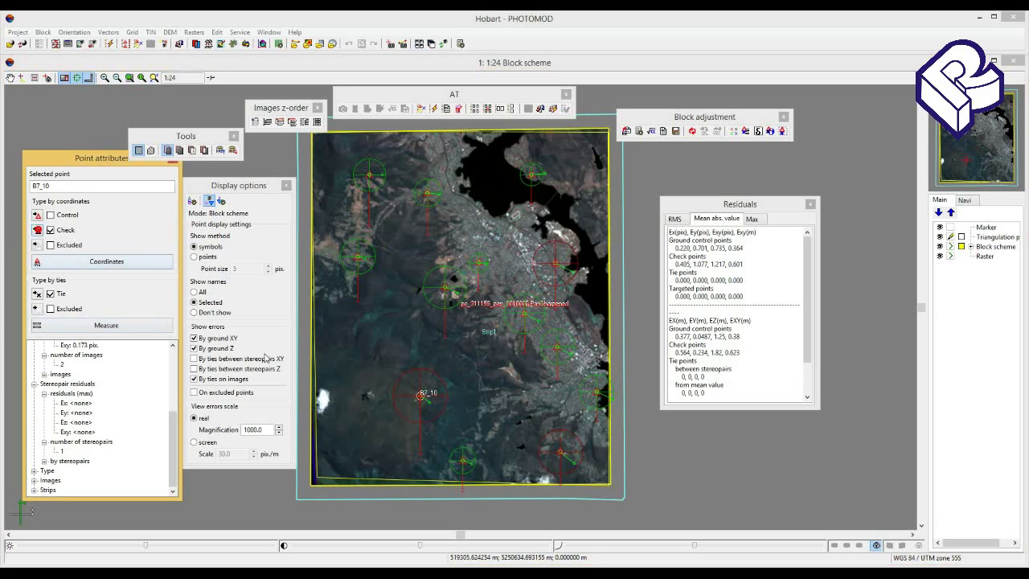
left_click(480, 260)
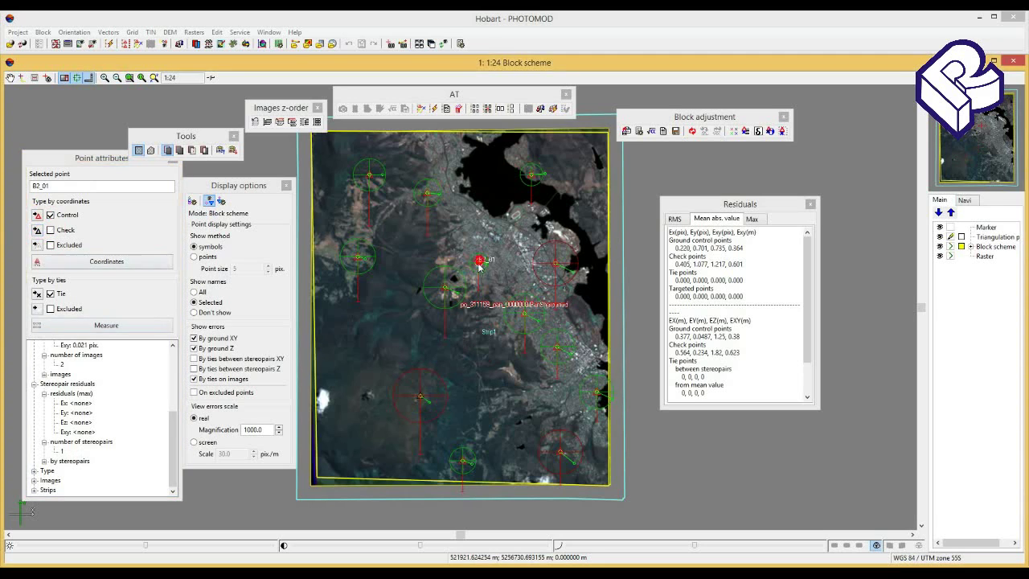
left_click(37, 230)
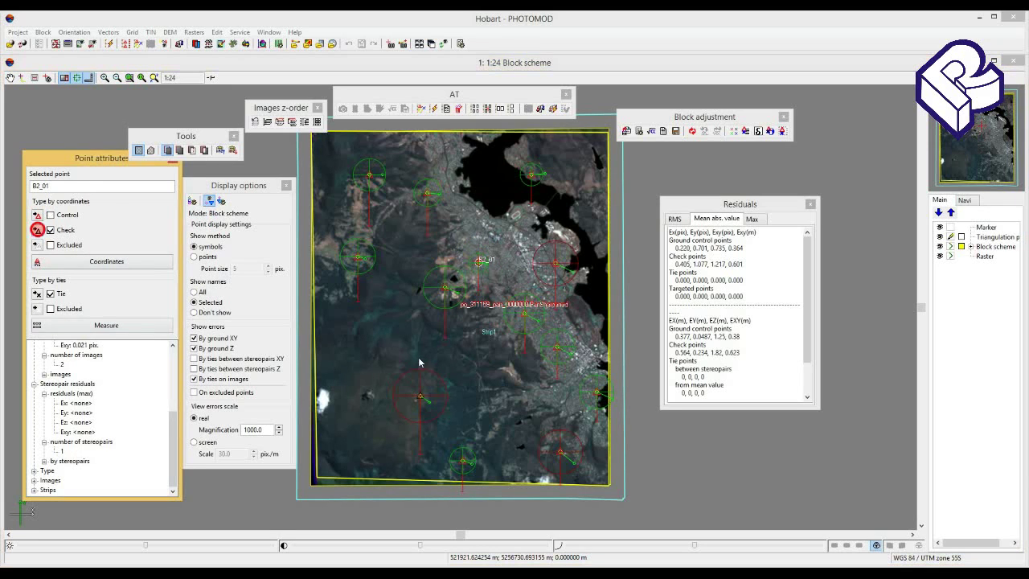
left_click(652, 134)
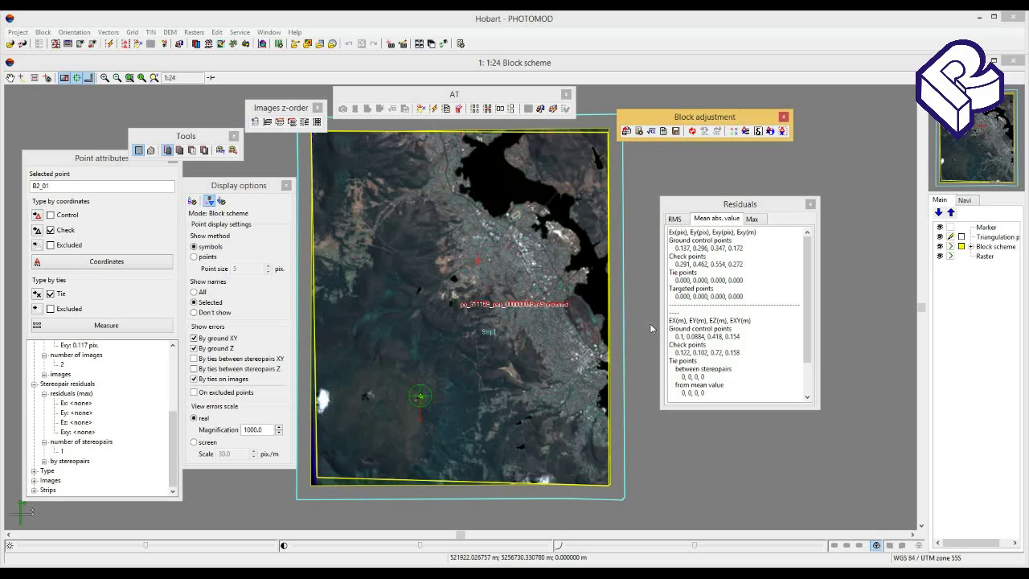
Step: Generate the block adjustment report with the default parameters and review it
left_click_drag(707, 117, 719, 110)
left_click(676, 126)
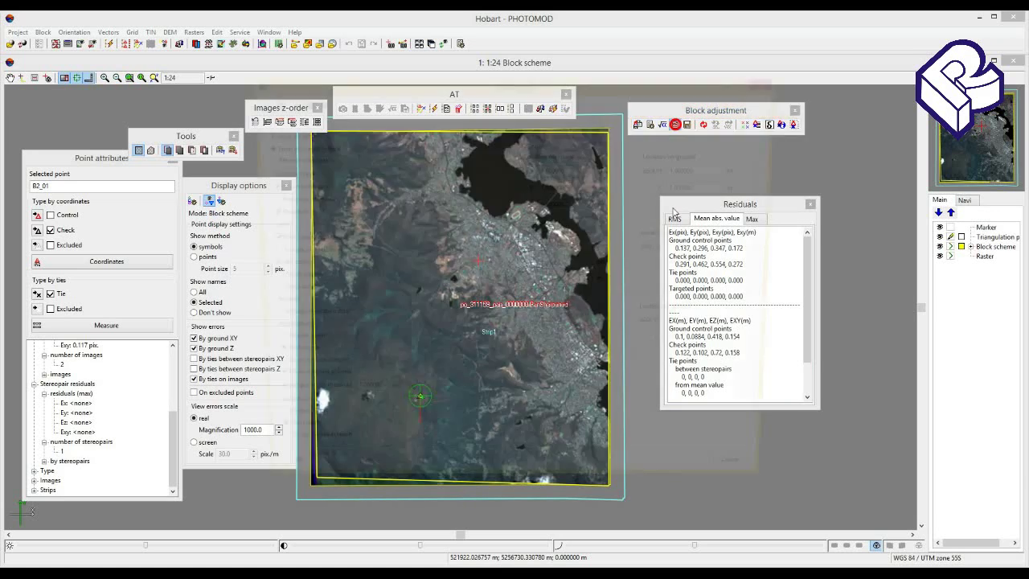
left_click_drag(422, 84, 392, 84)
left_click(245, 485)
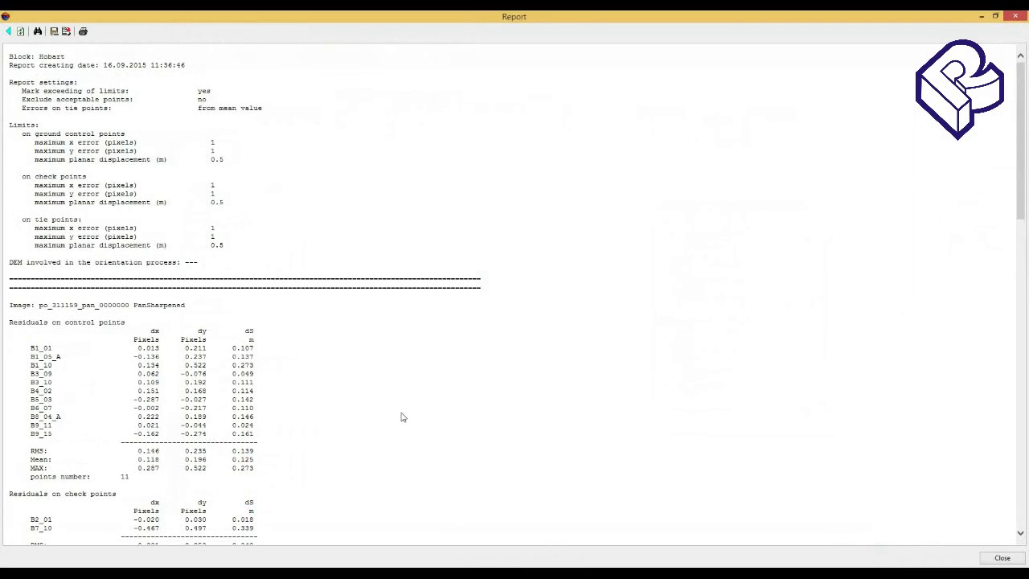
Step: Close the report and check B7_10's residuals: -0.0999 m X, 0.0796 m Y, -1.1088 m Z
left_click(1002, 557)
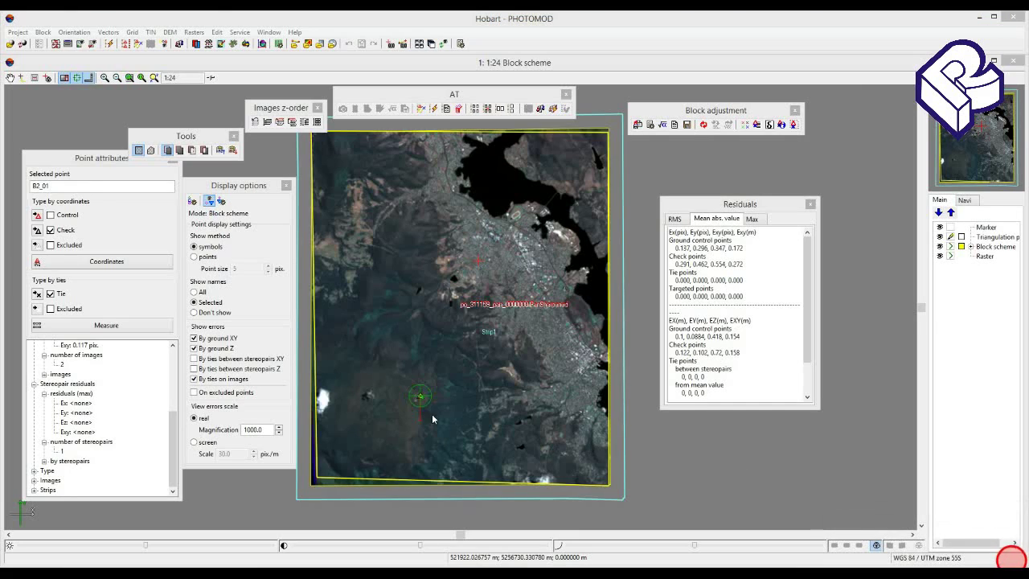
left_click(419, 394)
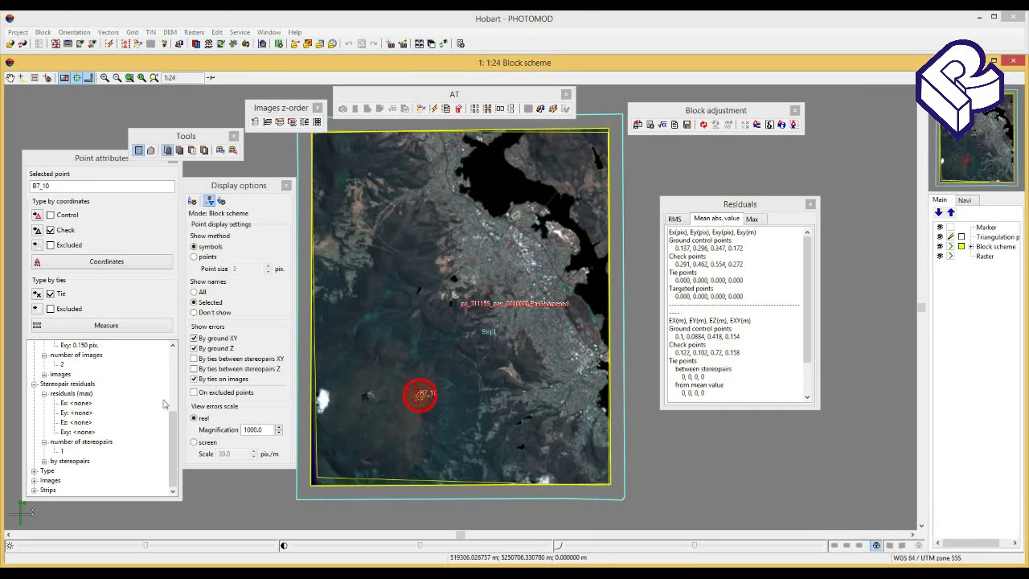
left_click_drag(172, 421, 171, 365)
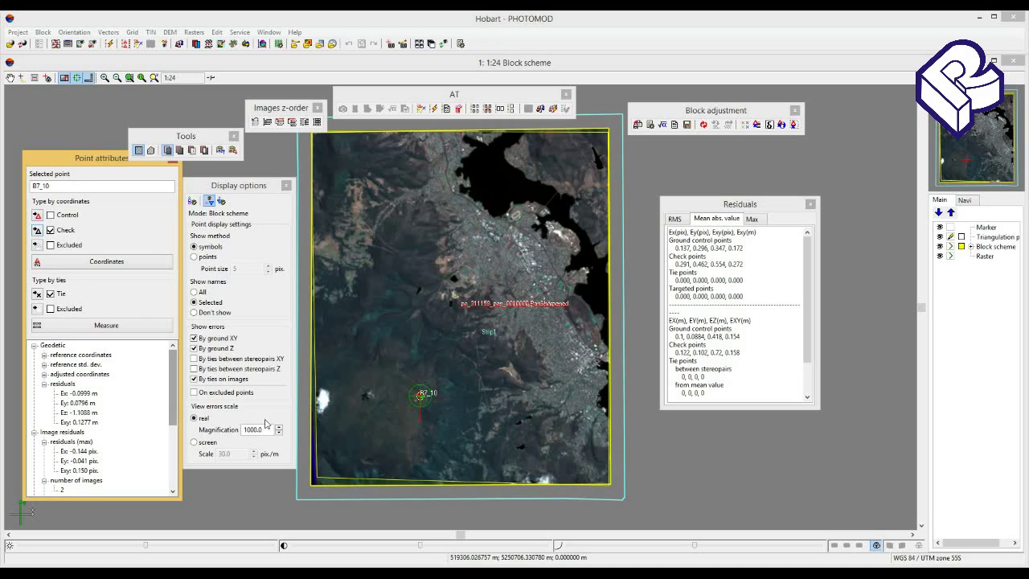
left_click(688, 125)
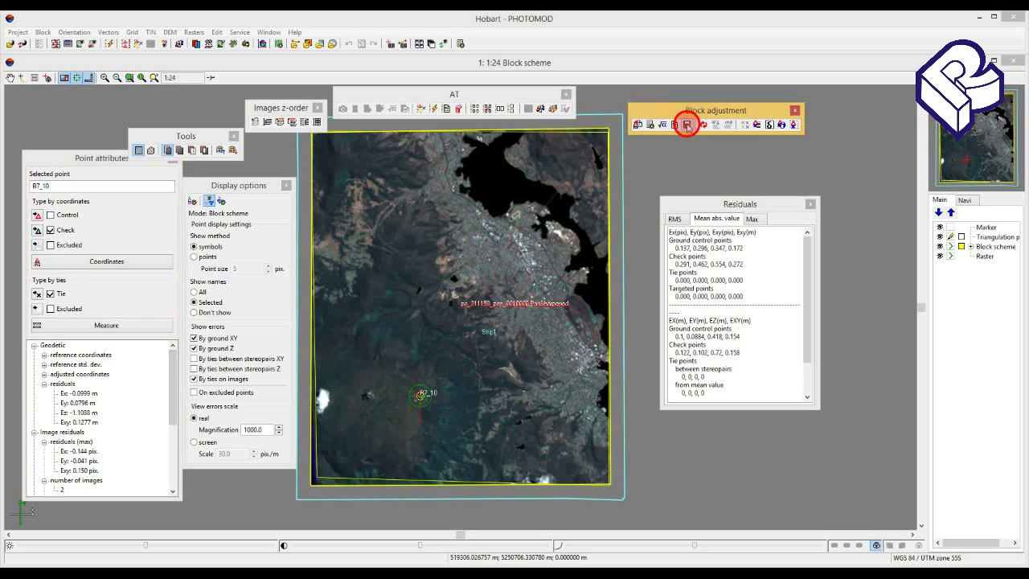
left_click(686, 122)
left_click_drag(686, 117, 686, 102)
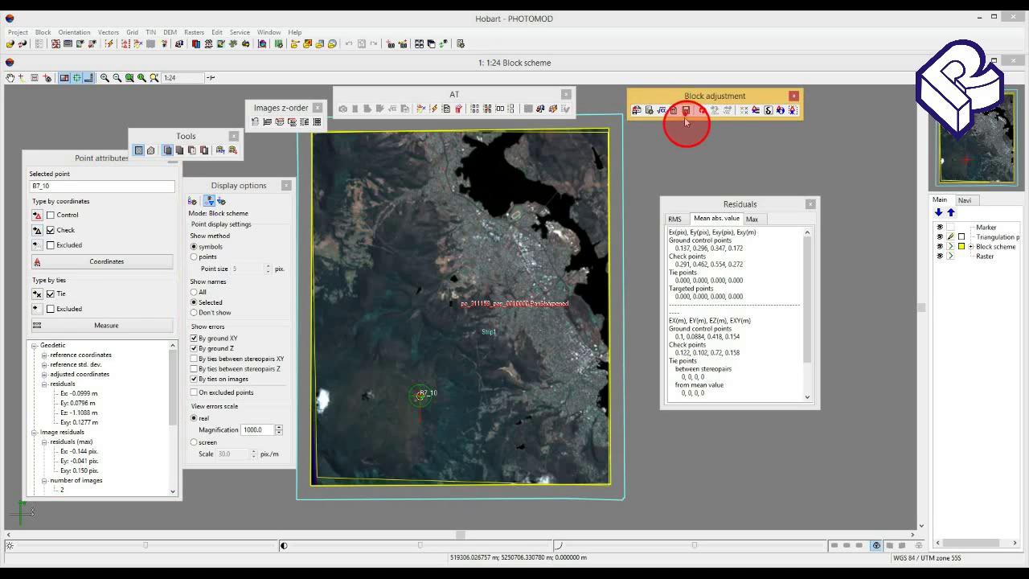
left_click(687, 109)
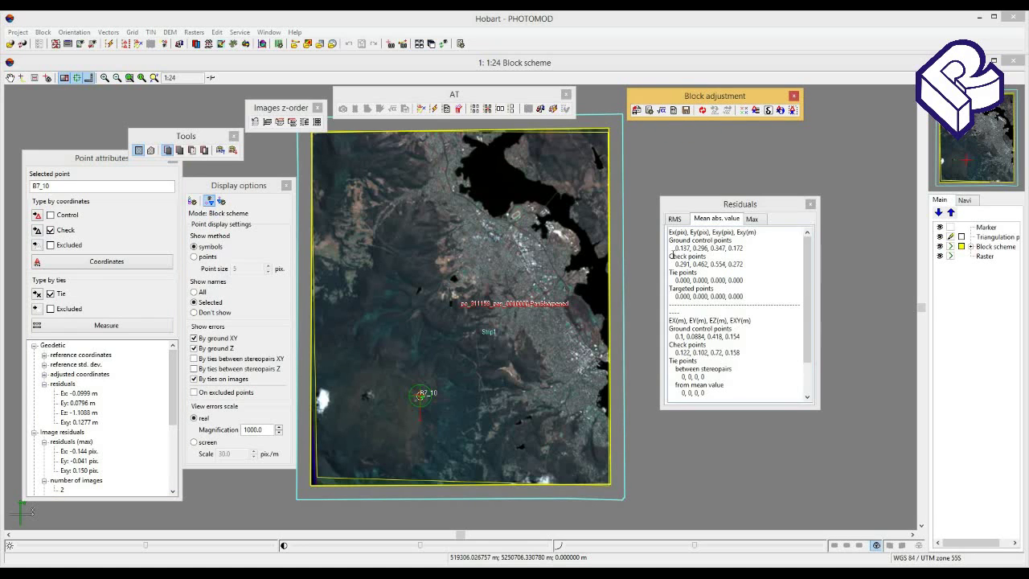